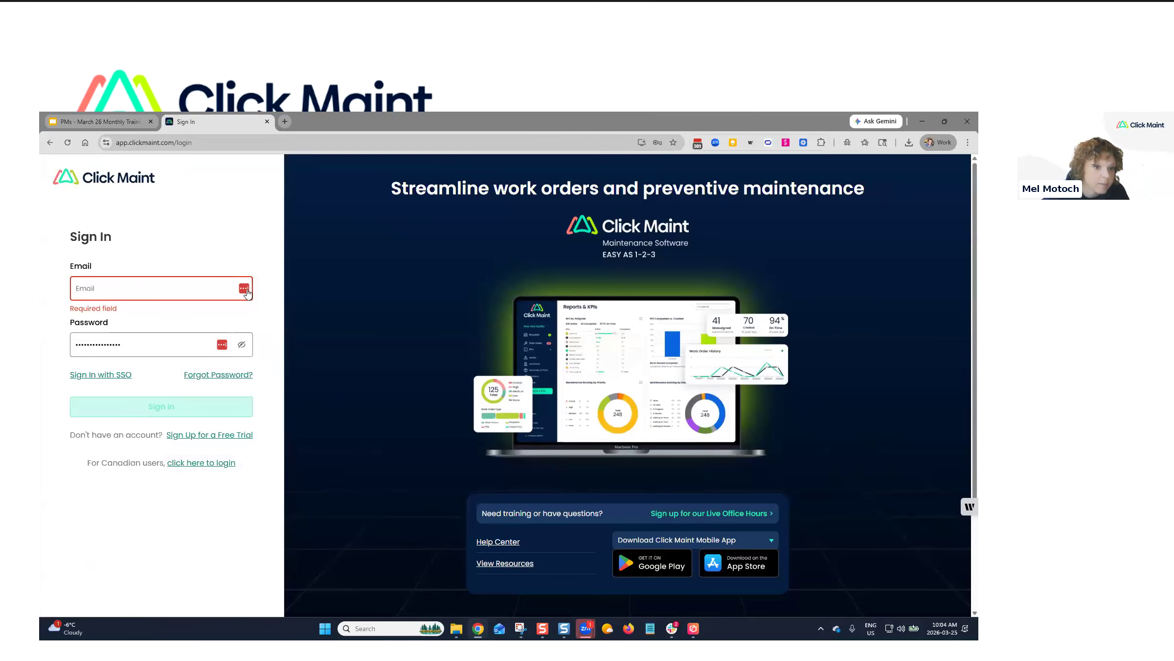
# Sign in with the saved support login credentials and open the PMs list from the sidebar.
pyautogui.click(194, 287)
pyautogui.click(185, 319)
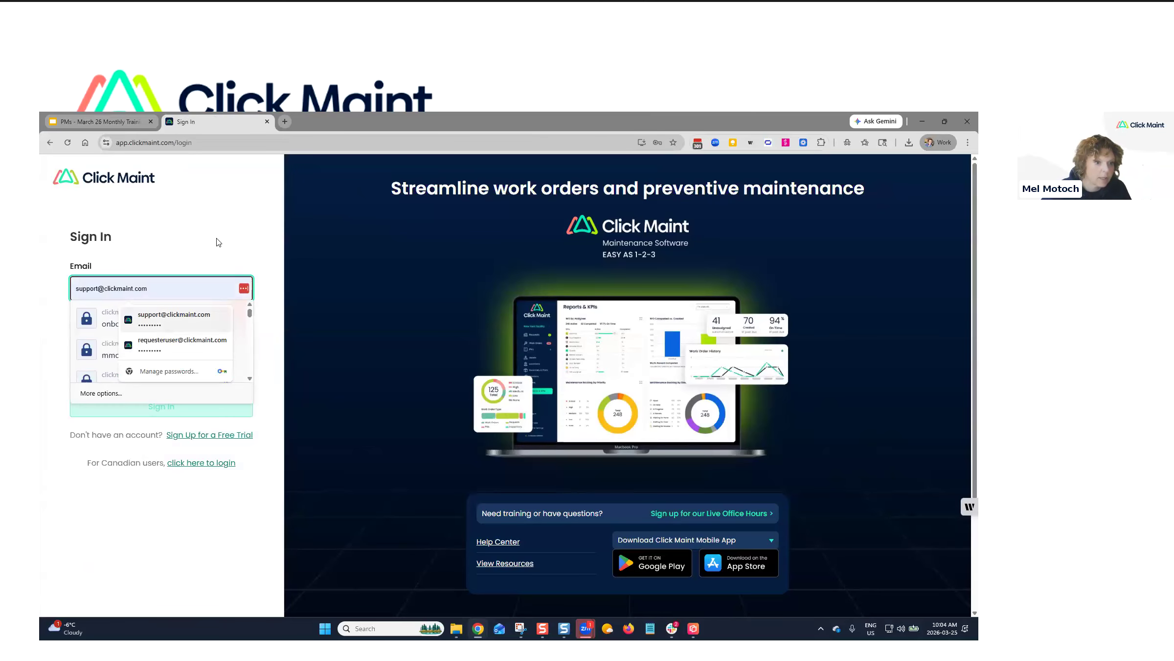
pyautogui.click(172, 409)
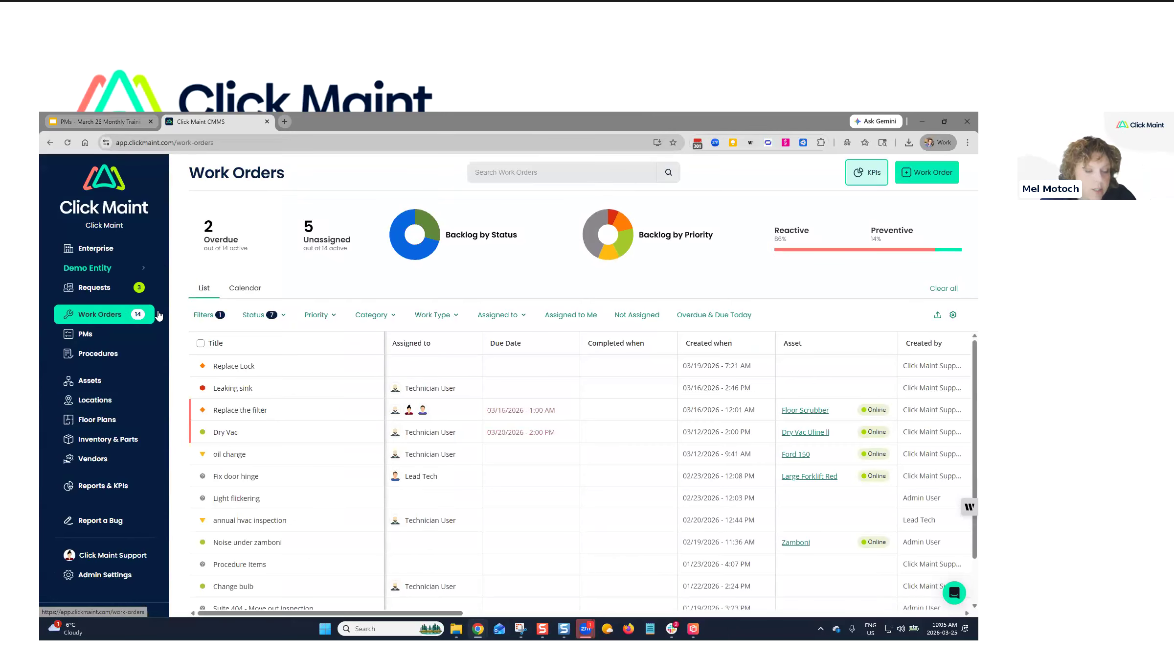
pyautogui.click(90, 333)
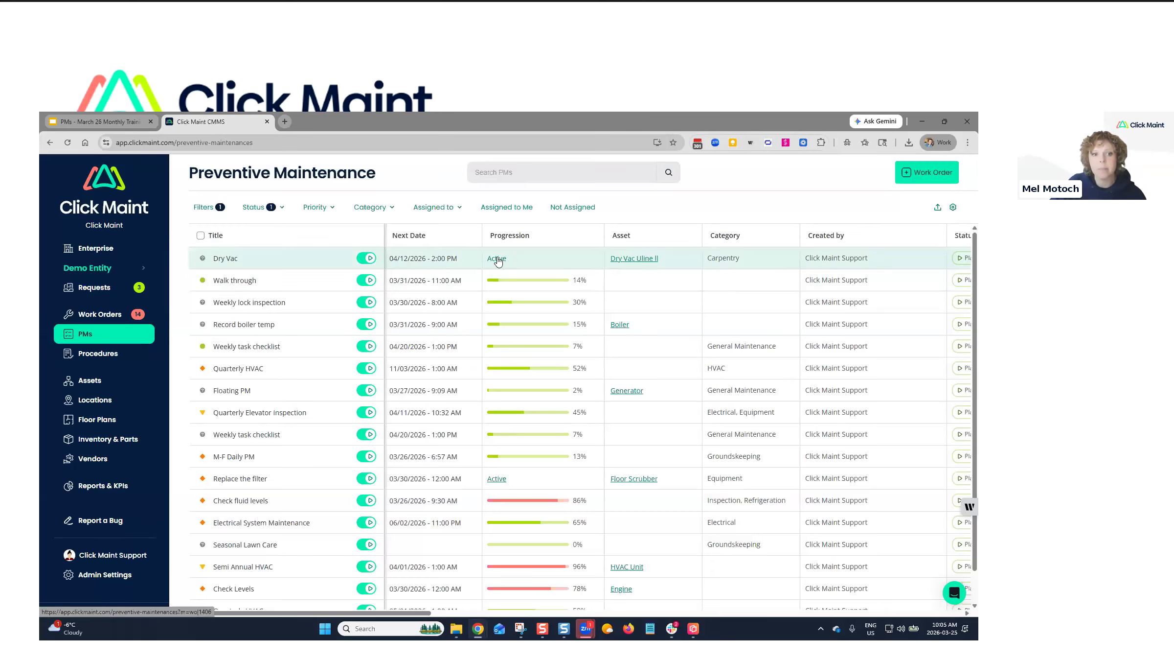
# Order the PM table columns Asset, Next Date, Status, Asset Code, Progression, then start a new work order.
pyautogui.click(953, 207)
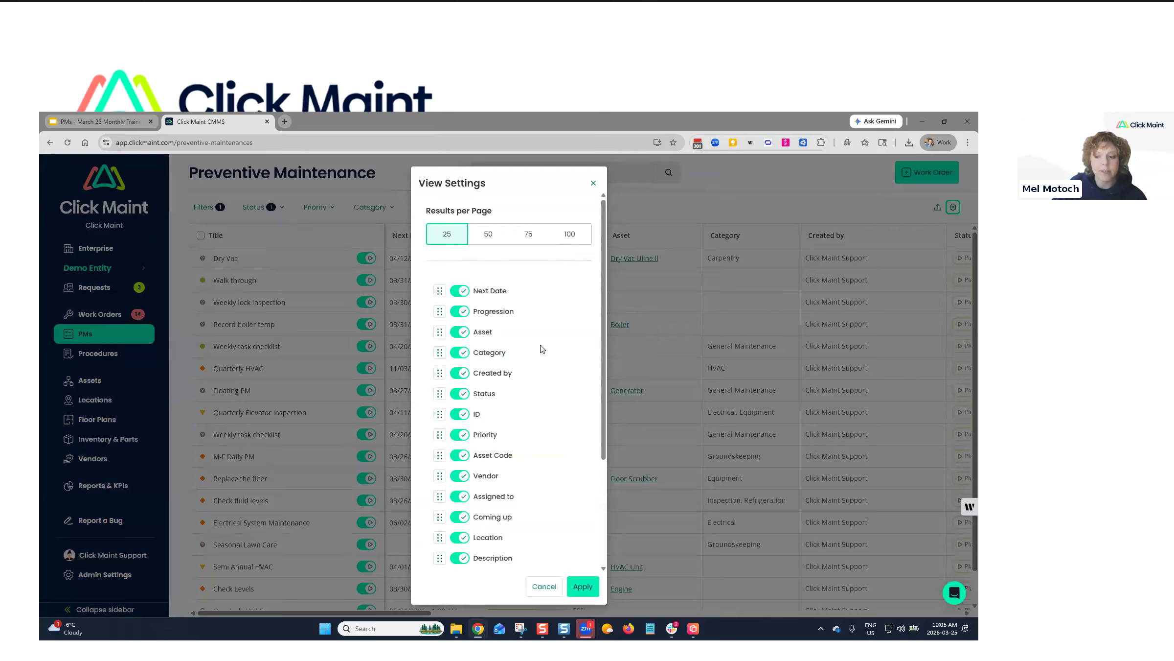
pyautogui.moveTo(494, 397); pyautogui.dragTo(495, 312)
pyautogui.moveTo(493, 454); pyautogui.dragTo(494, 333)
pyautogui.moveTo(485, 374); pyautogui.dragTo(493, 288)
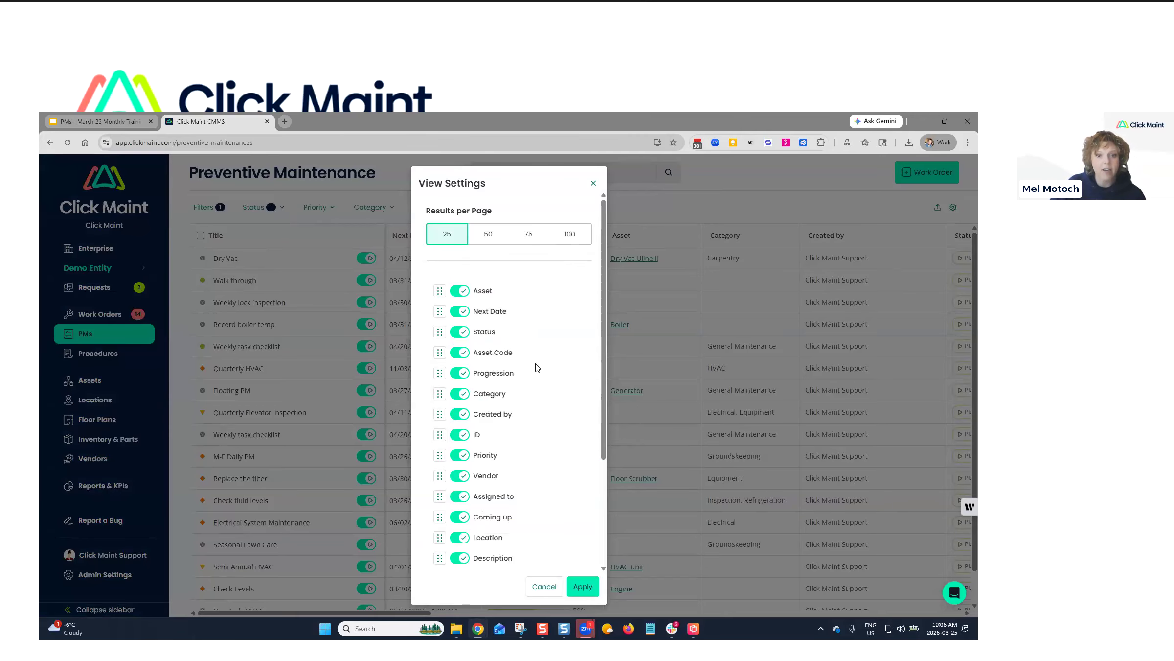
pyautogui.click(592, 589)
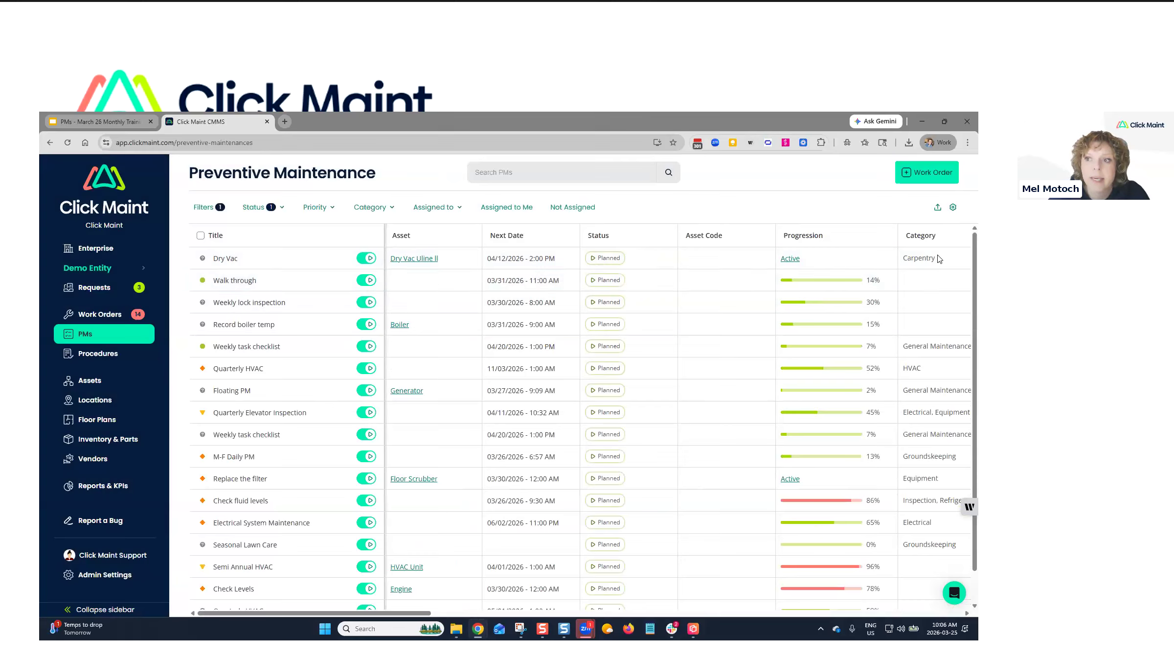
pyautogui.click(924, 177)
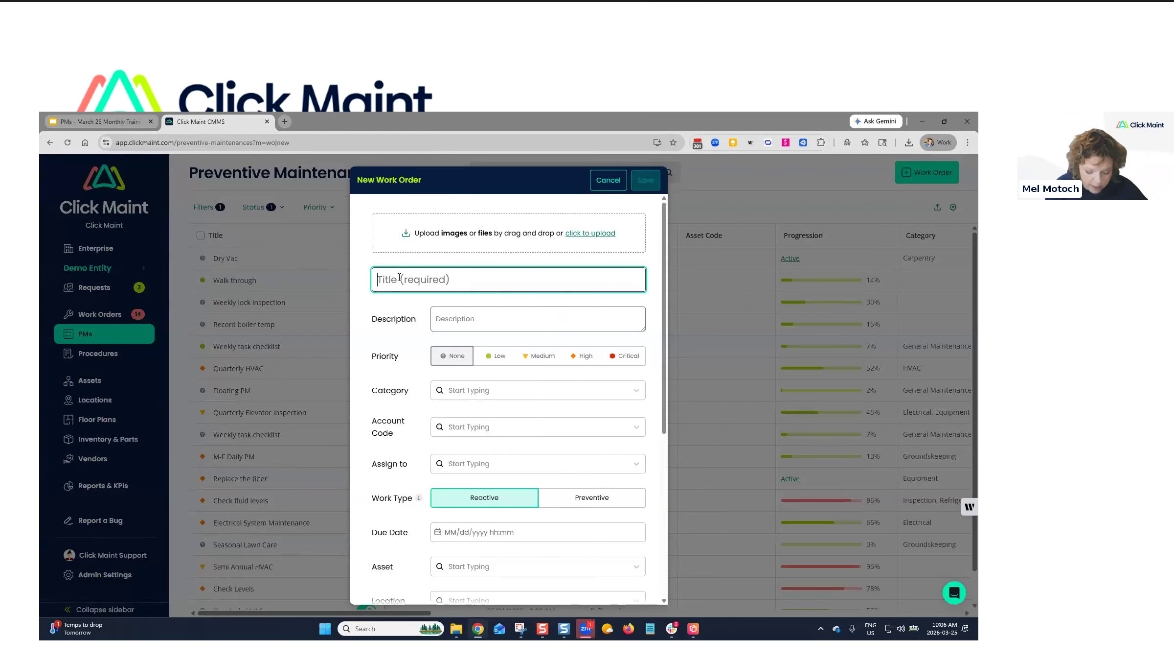
# Enter title 'Daily Forklift Inspection', description 'Daily inspection according to OSHA', and Medium priority.
pyautogui.write('Daily Forklift')
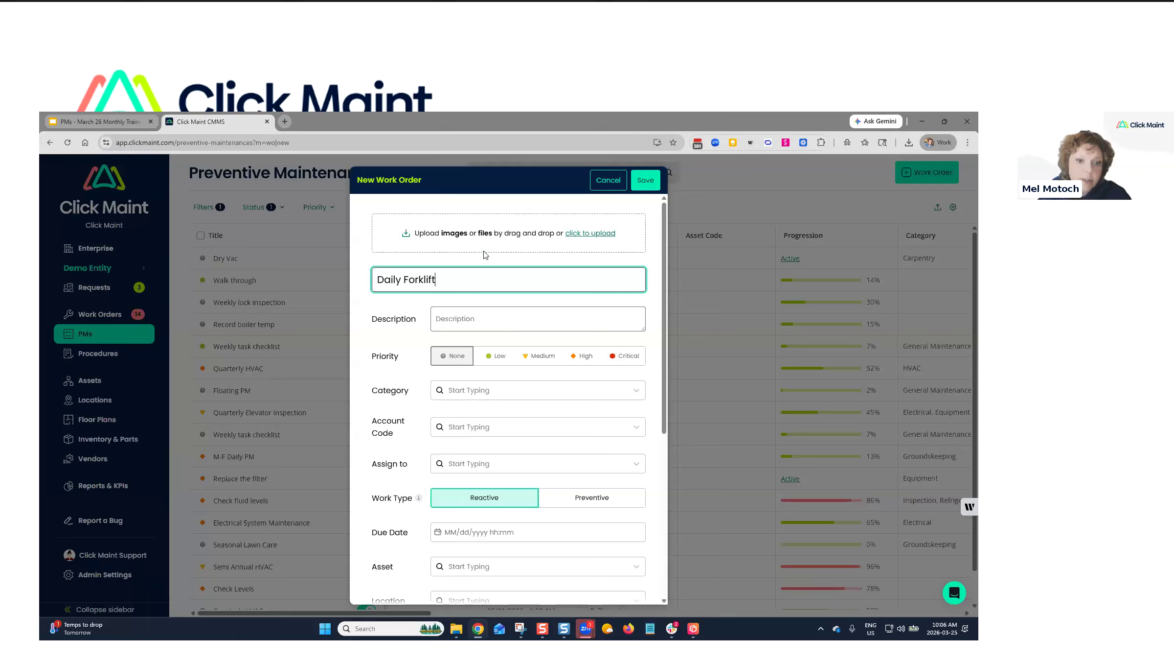
pyautogui.write('Inspection')
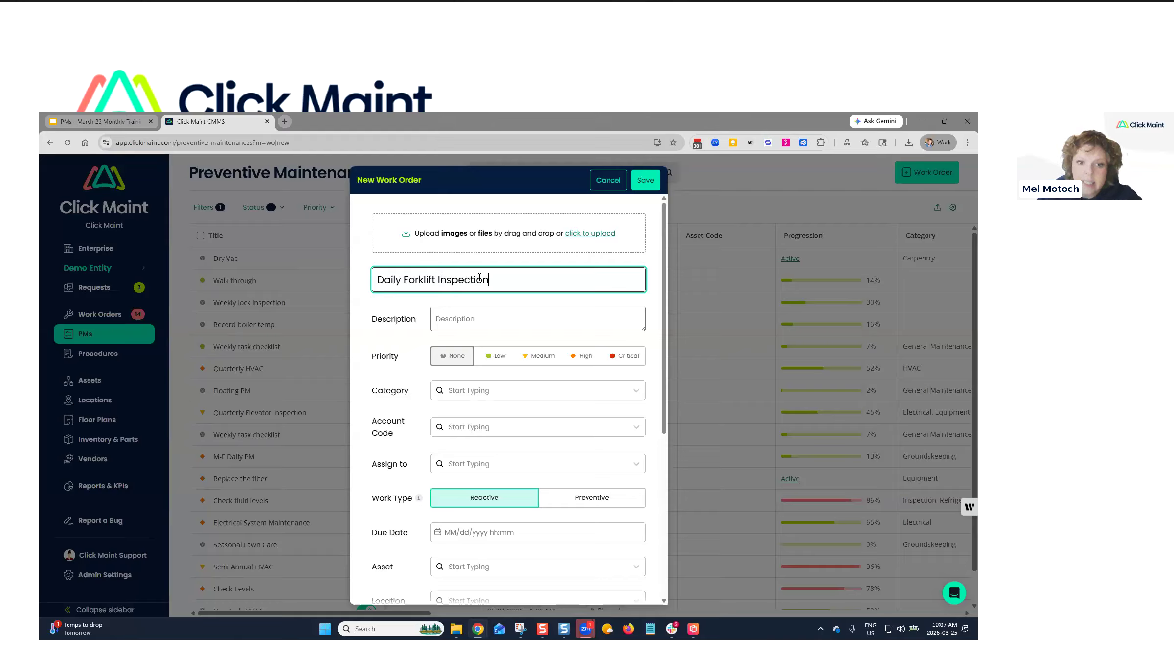
pyautogui.click(449, 315)
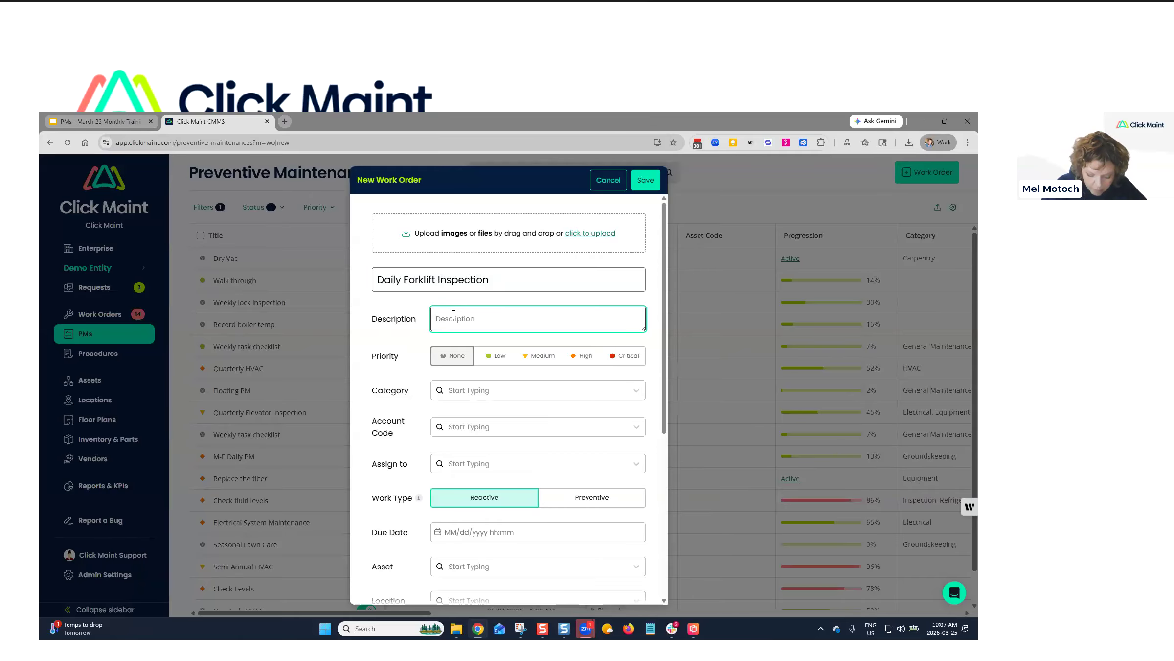
pyautogui.write('Da')
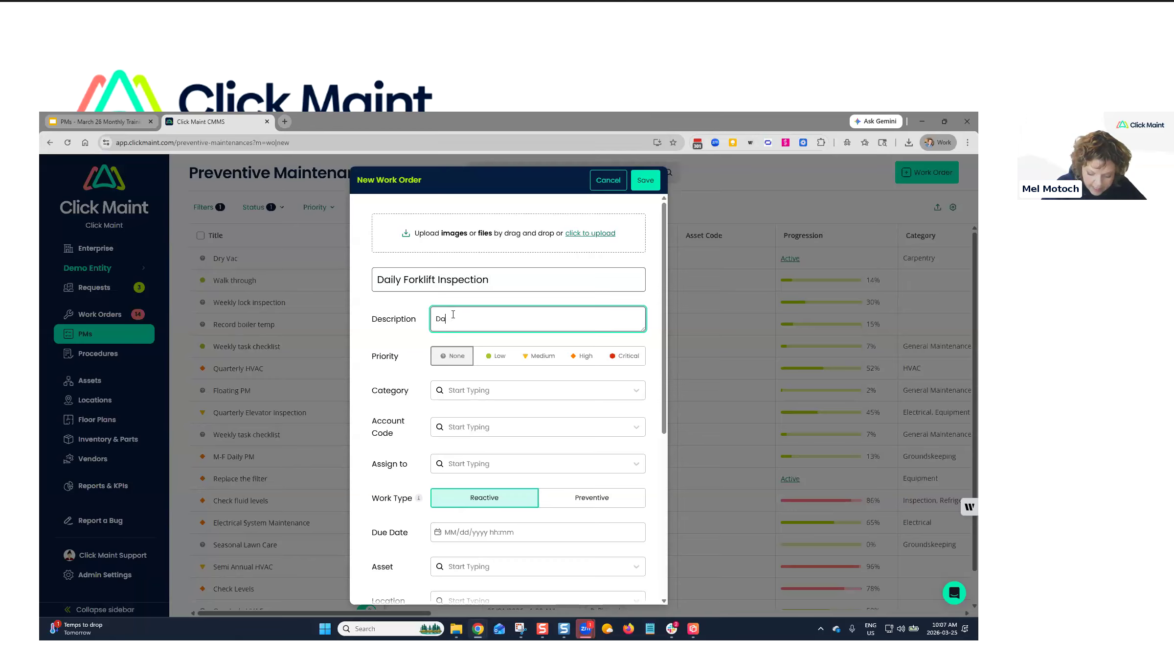
pyautogui.write('ily inspe')
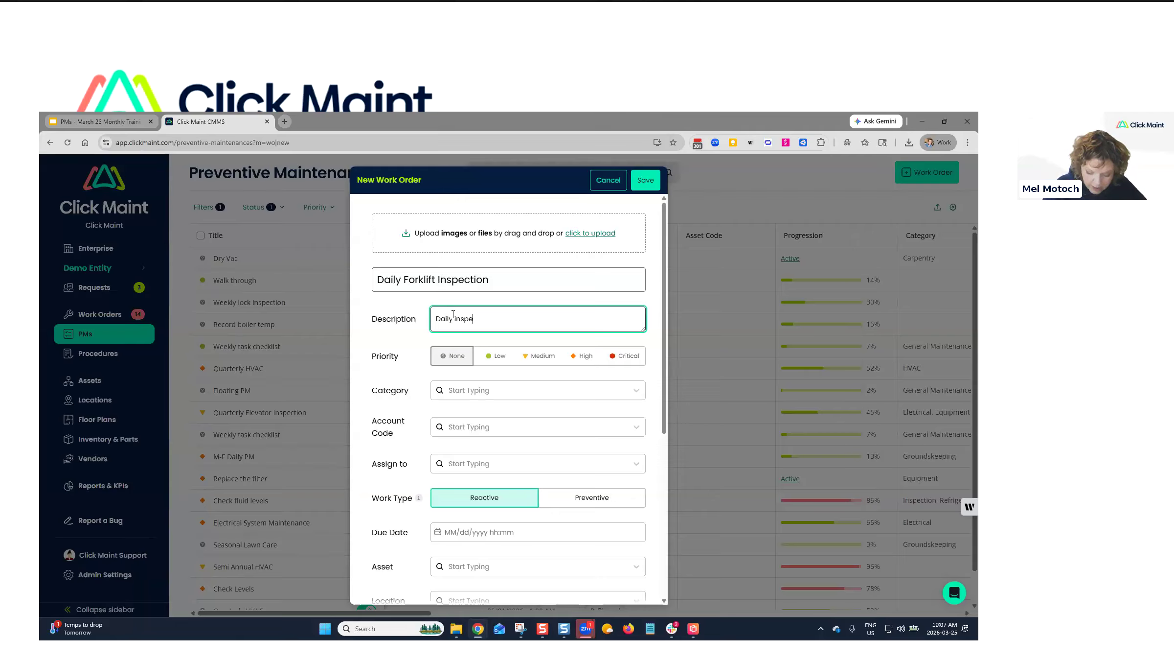
pyautogui.write('ction accordi')
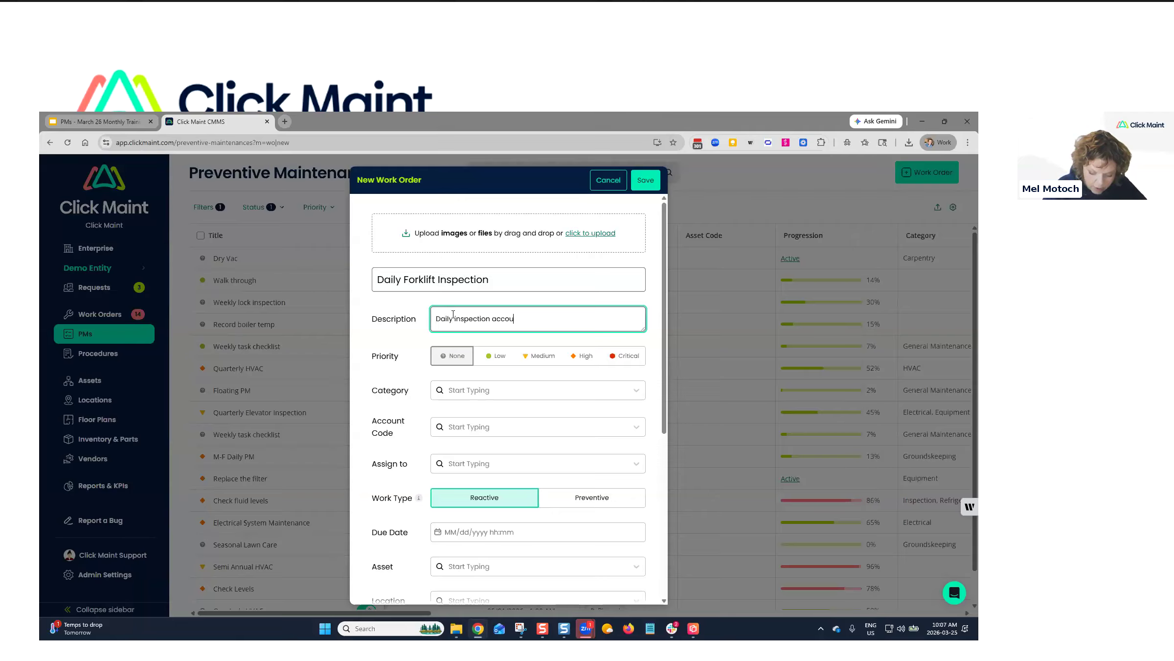
pyautogui.write('ng to OSHA.')
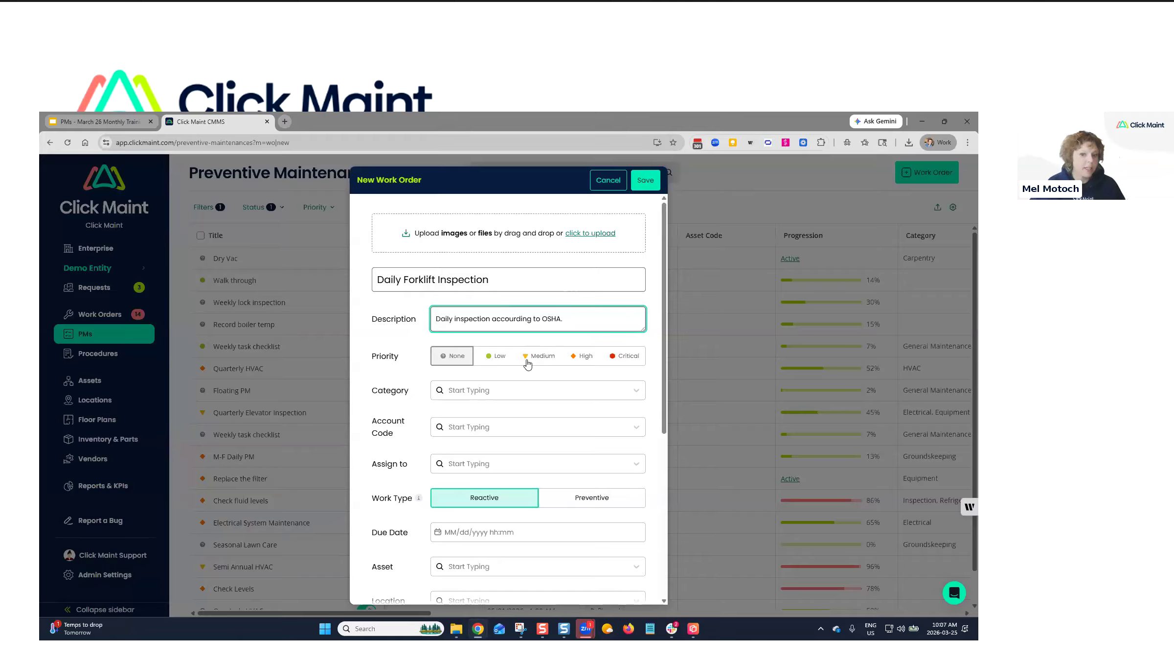
pyautogui.click(544, 360)
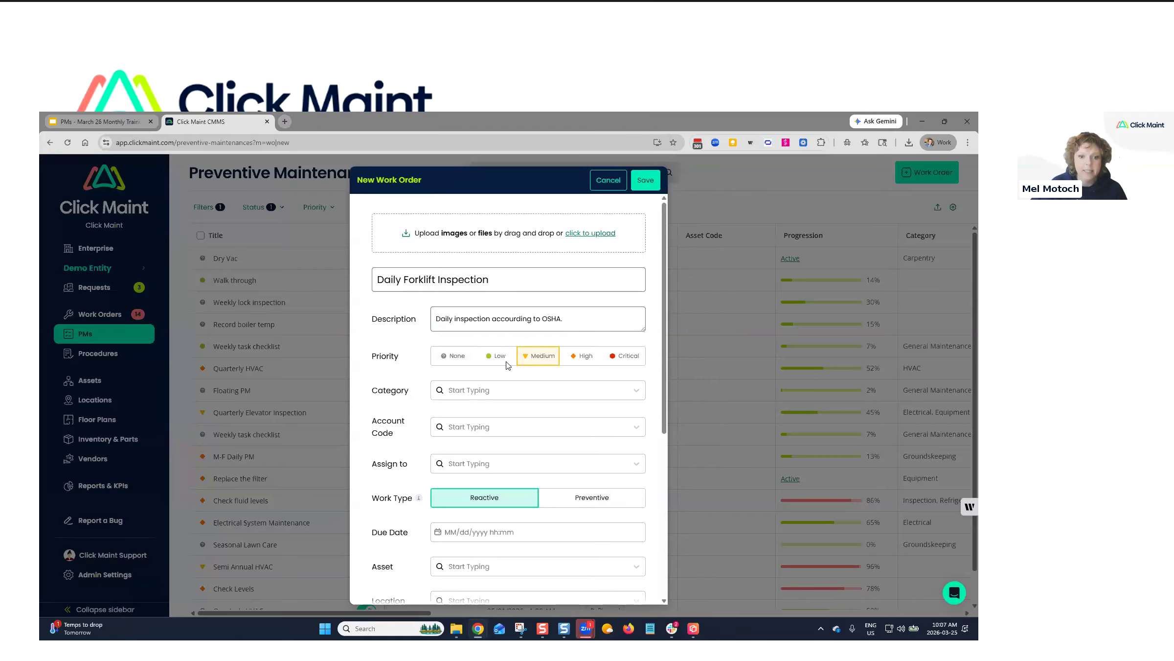
pyautogui.click(486, 391)
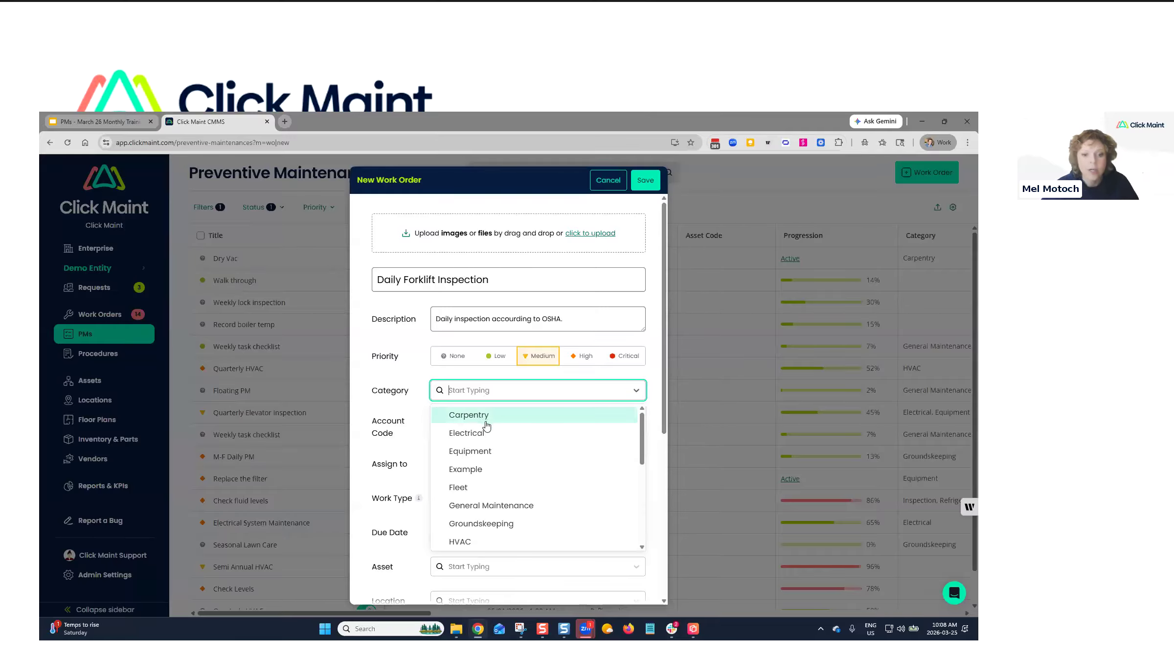
# Choose Inspection as the work order's category.
pyautogui.scroll(-2, 489, 420)
pyautogui.scroll(-1, 504, 420)
pyautogui.click(469, 461)
pyautogui.click(429, 414)
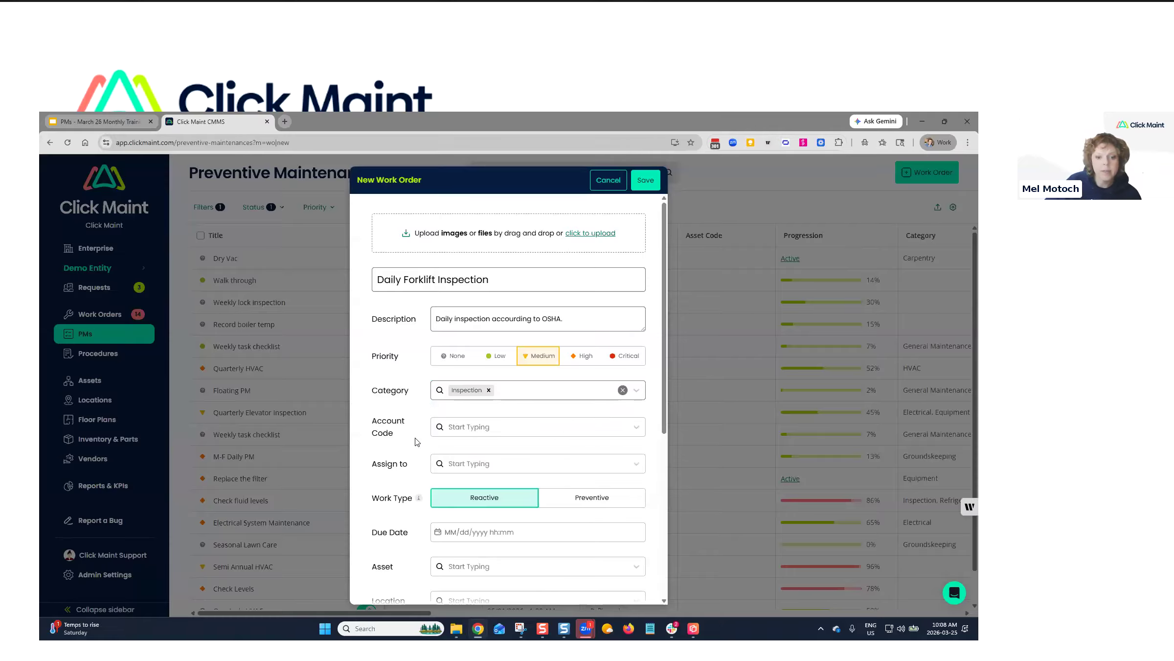
# Look through the Assign to list, leaving the work order unassigned.
pyautogui.click(485, 465)
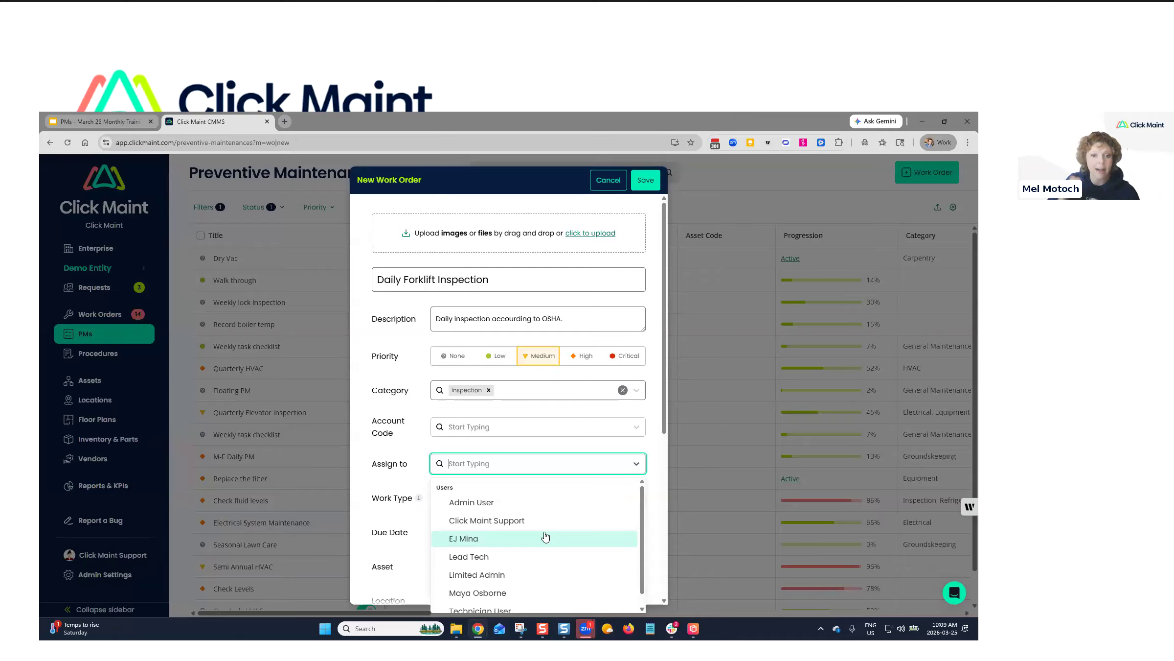
pyautogui.click(399, 490)
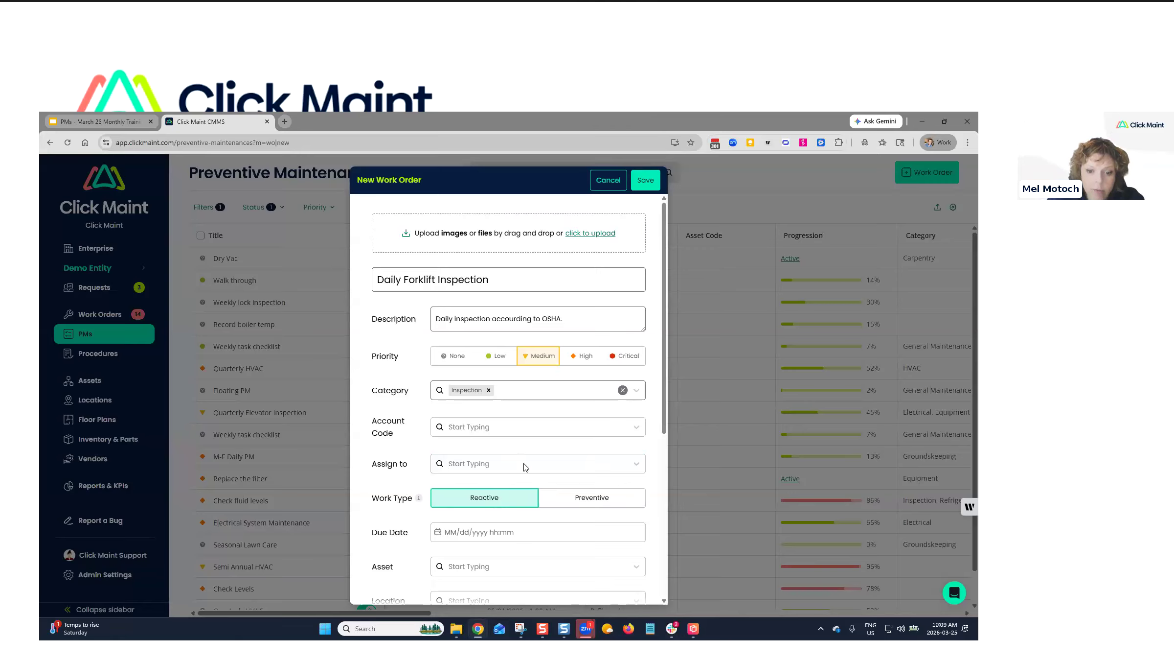
pyautogui.scroll(-1, 479, 493)
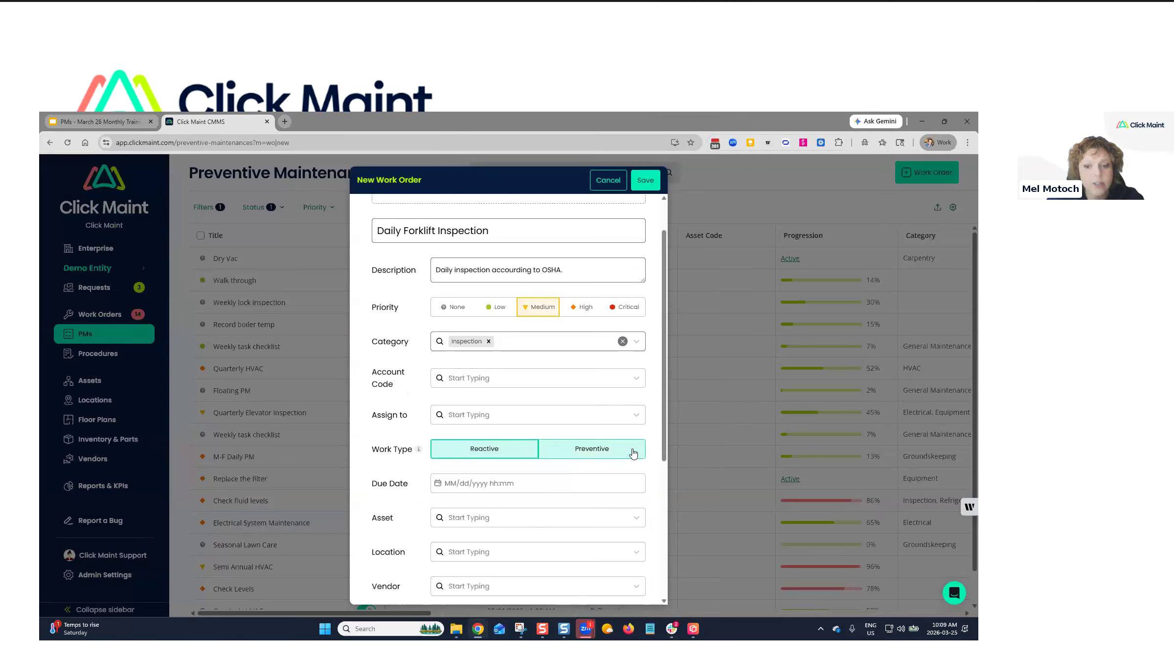
# Change the work type to Preventive.
pyautogui.click(605, 454)
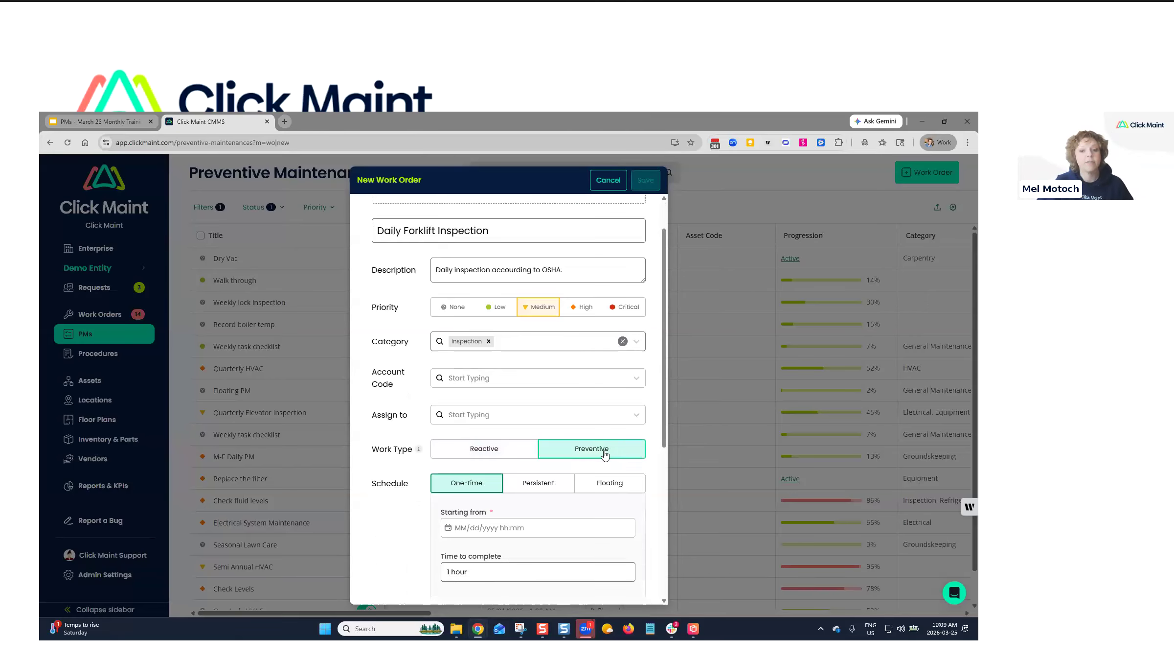
pyautogui.scroll(-2, 370, 388)
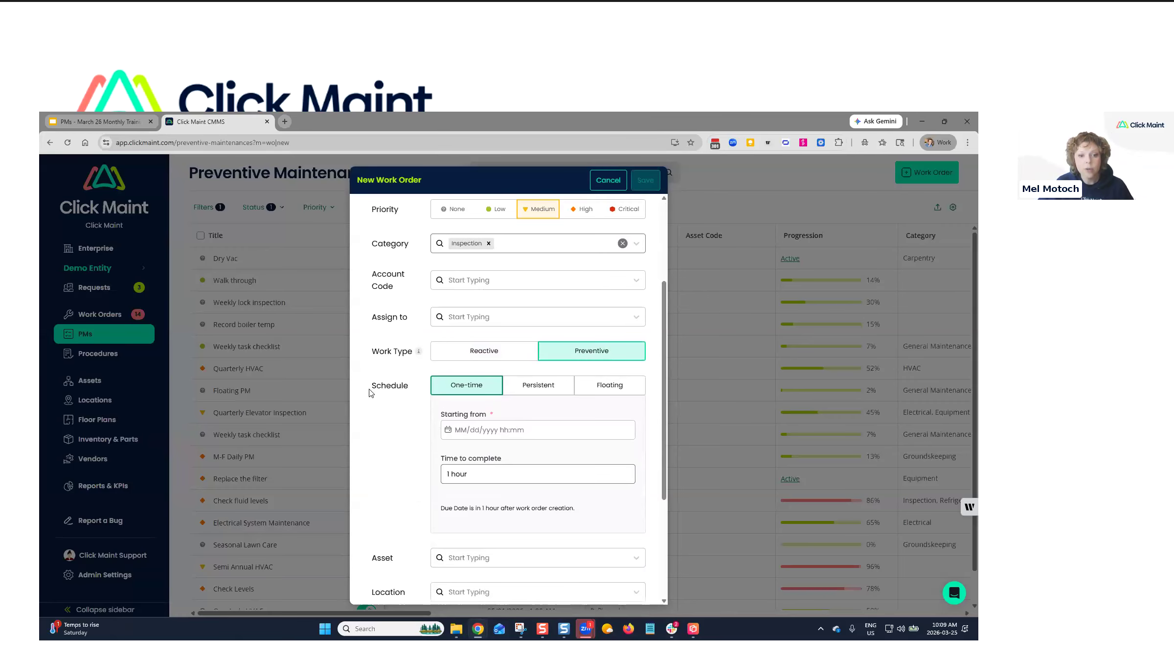
pyautogui.moveTo(370, 387); pyautogui.dragTo(412, 388)
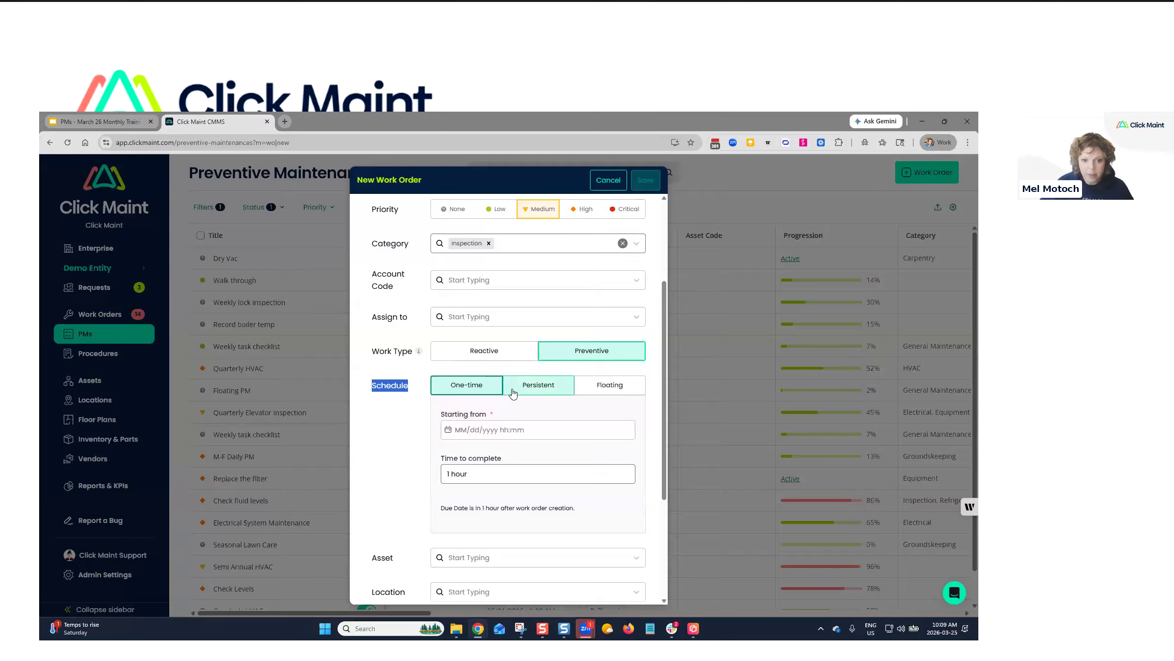
pyautogui.click(427, 407)
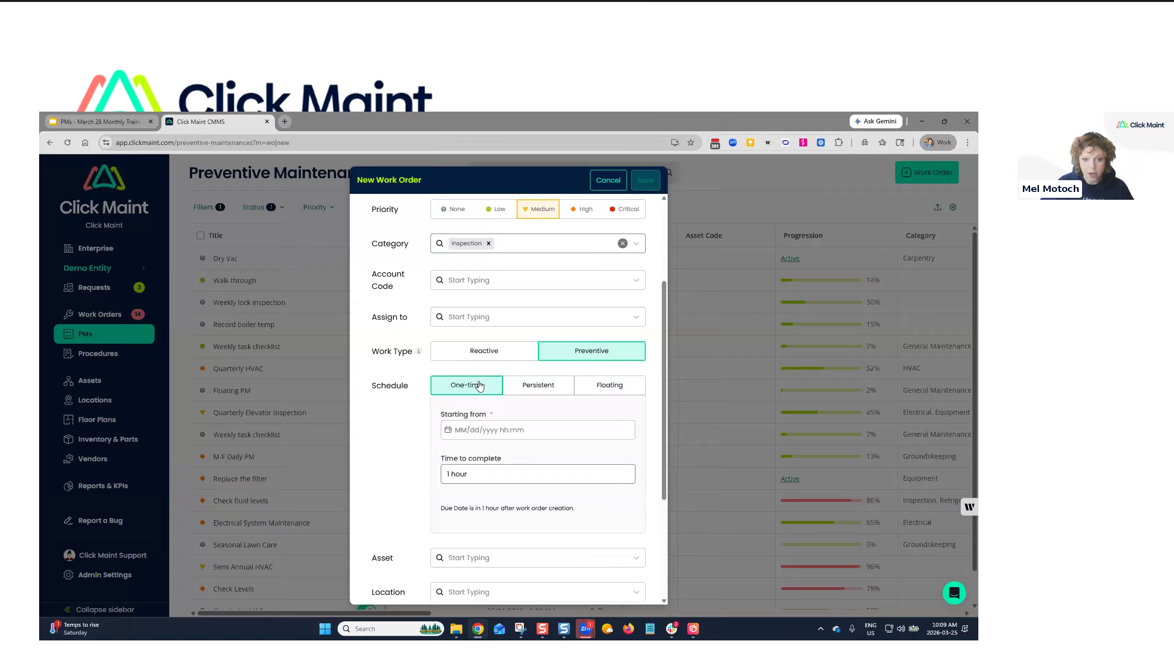
# Remove the saved Starting from date suggestions and choose a Persistent schedule.
pyautogui.click(486, 431)
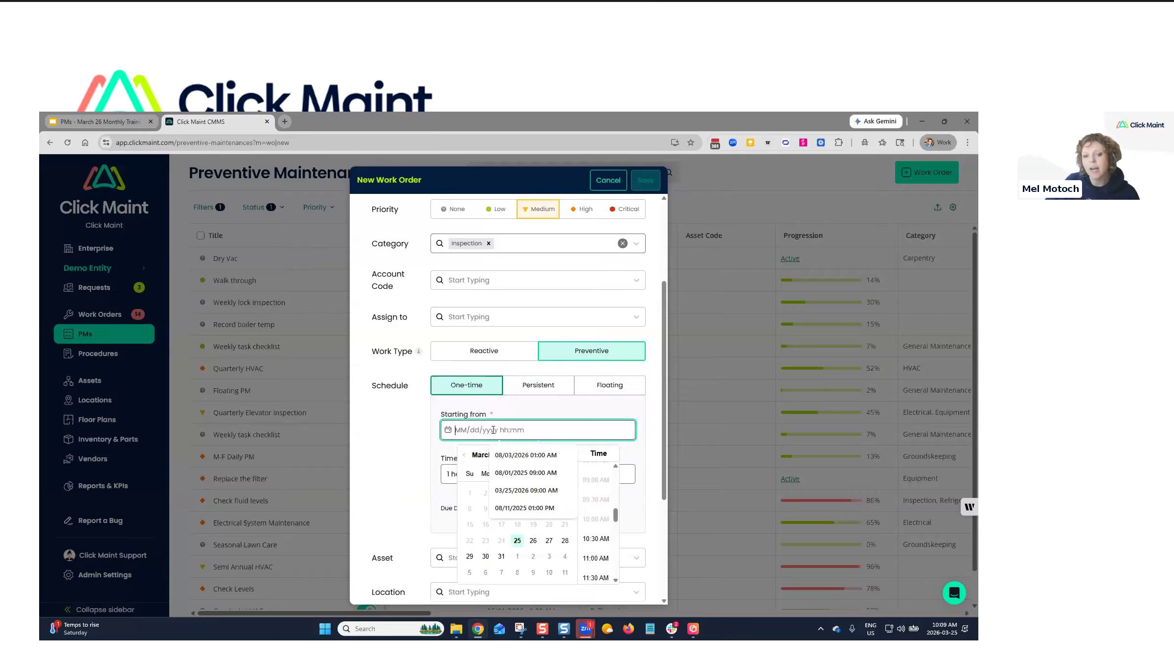
pyautogui.click(567, 455)
pyautogui.click(569, 455)
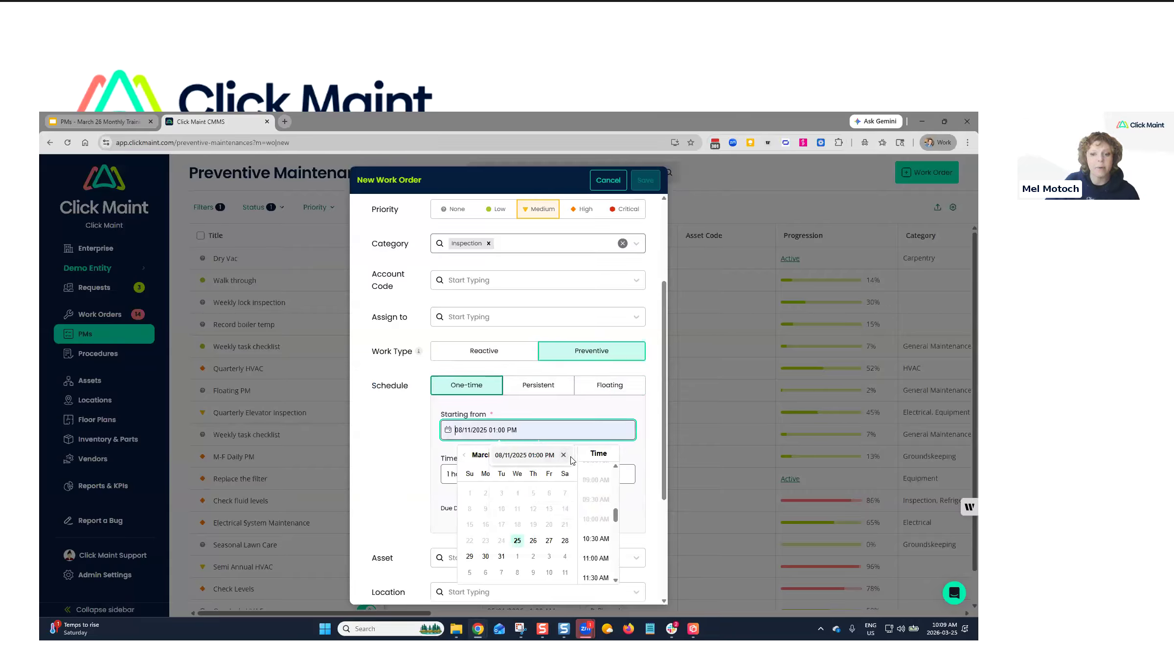
pyautogui.click(567, 455)
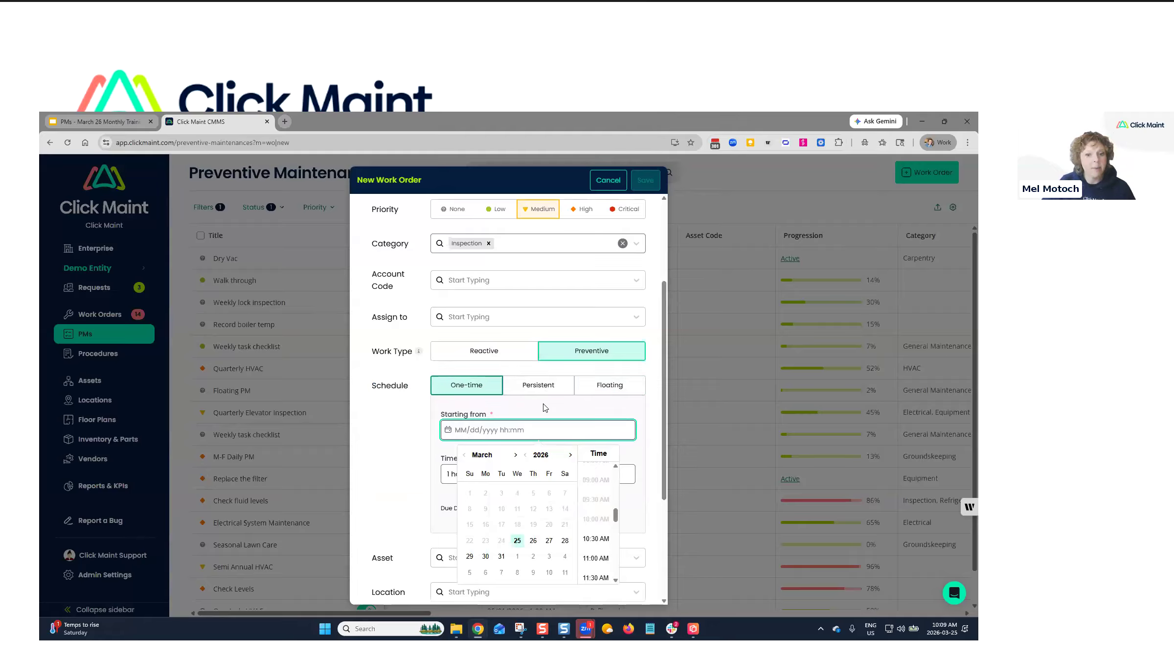
pyautogui.click(538, 384)
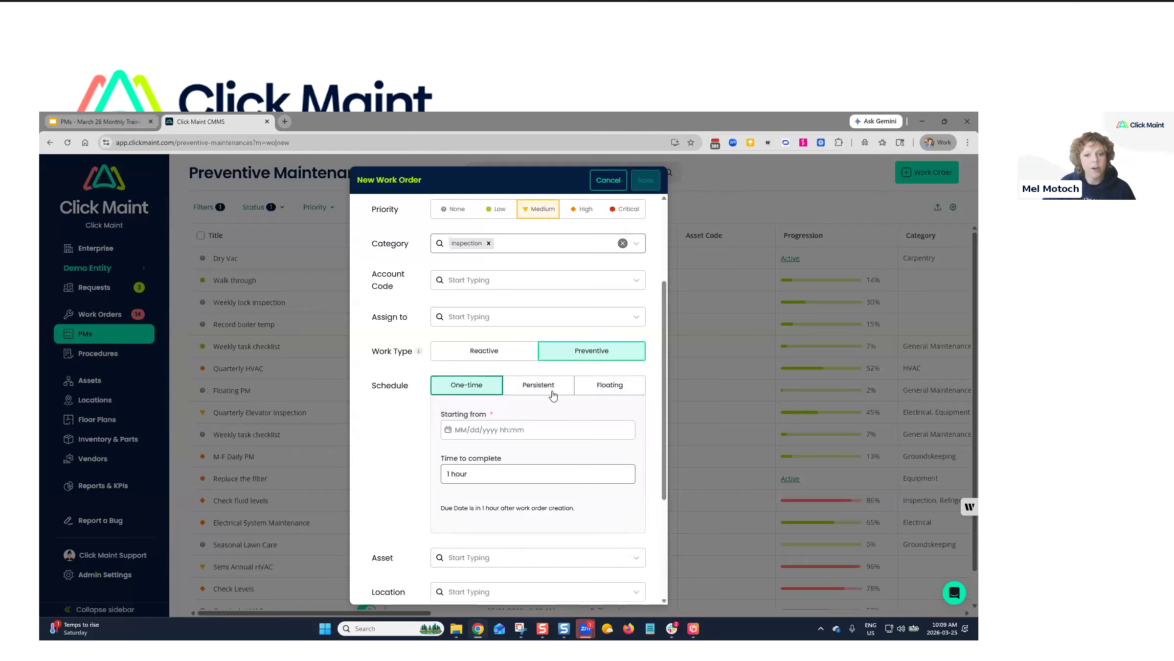
pyautogui.click(558, 388)
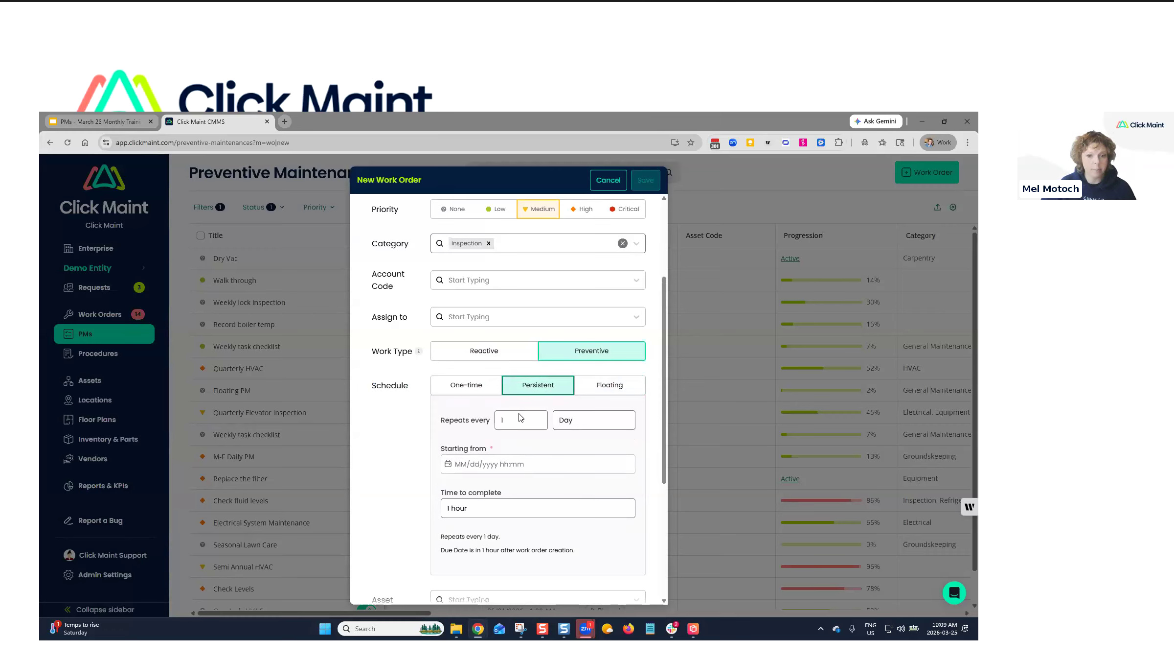
# Switch the repeat unit to Week, with Wednesday as the only repeat day.
pyautogui.click(572, 419)
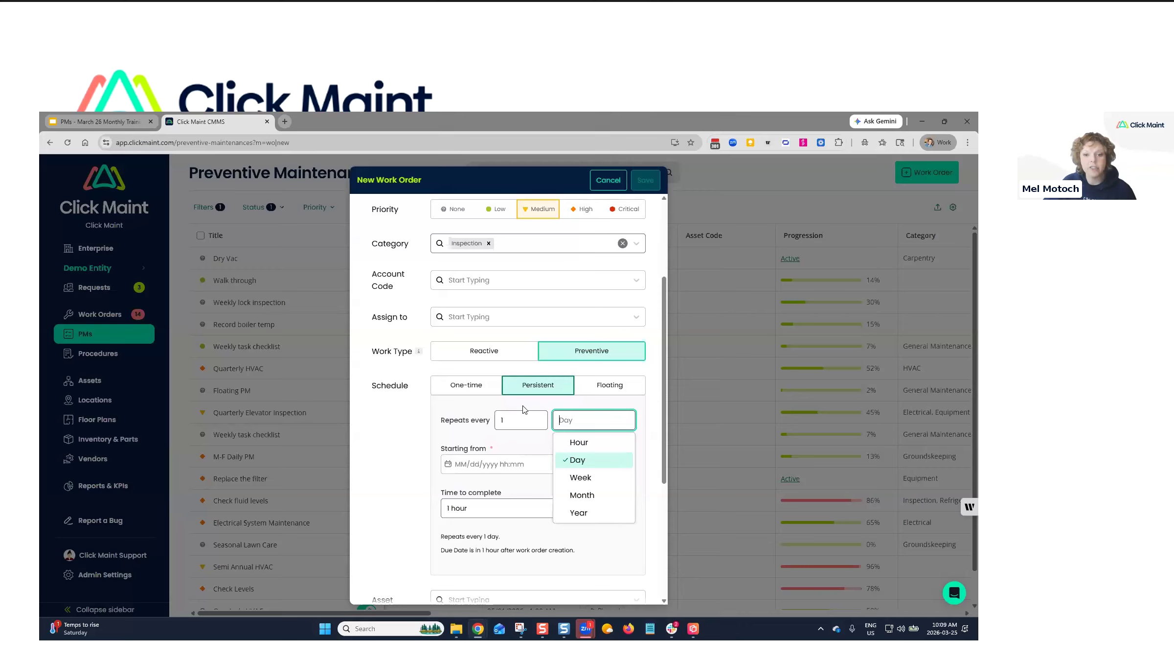
pyautogui.click(582, 477)
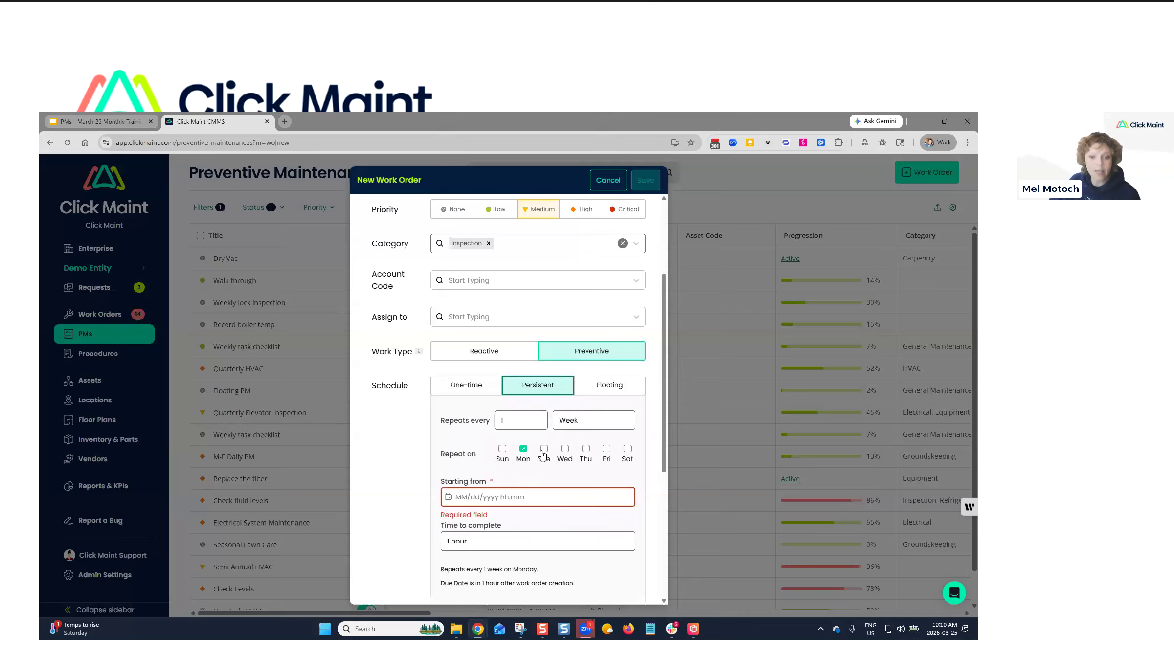
pyautogui.click(564, 448)
pyautogui.click(524, 451)
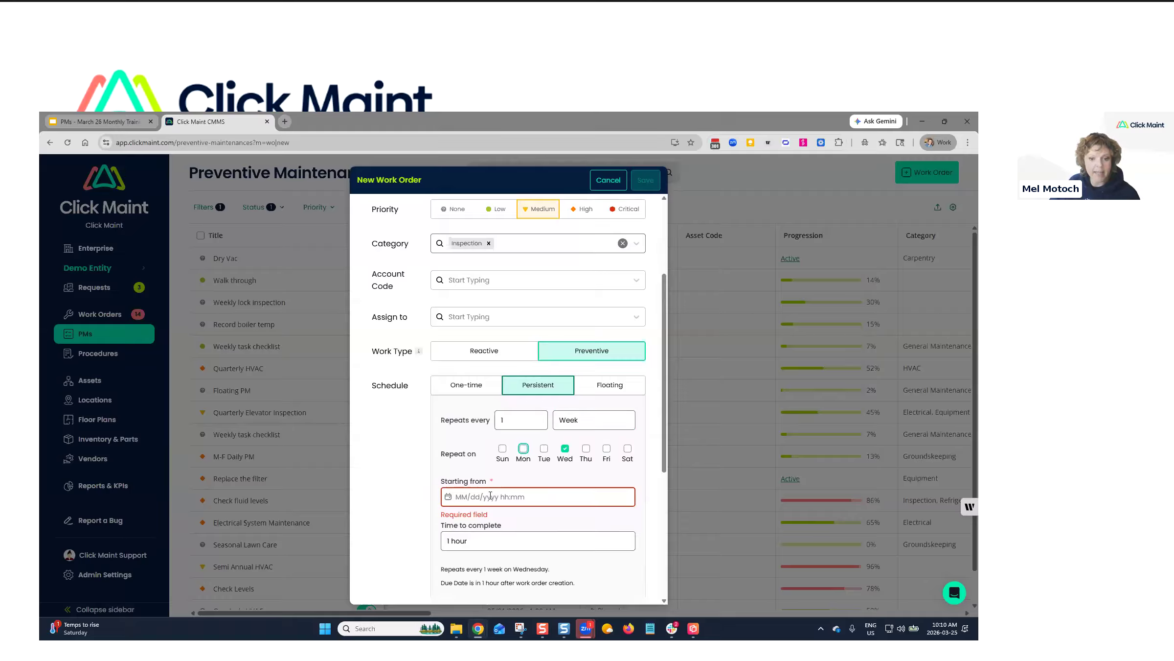
# Set the schedule's start date to April 1, 2026.
pyautogui.scroll(-1, 504, 474)
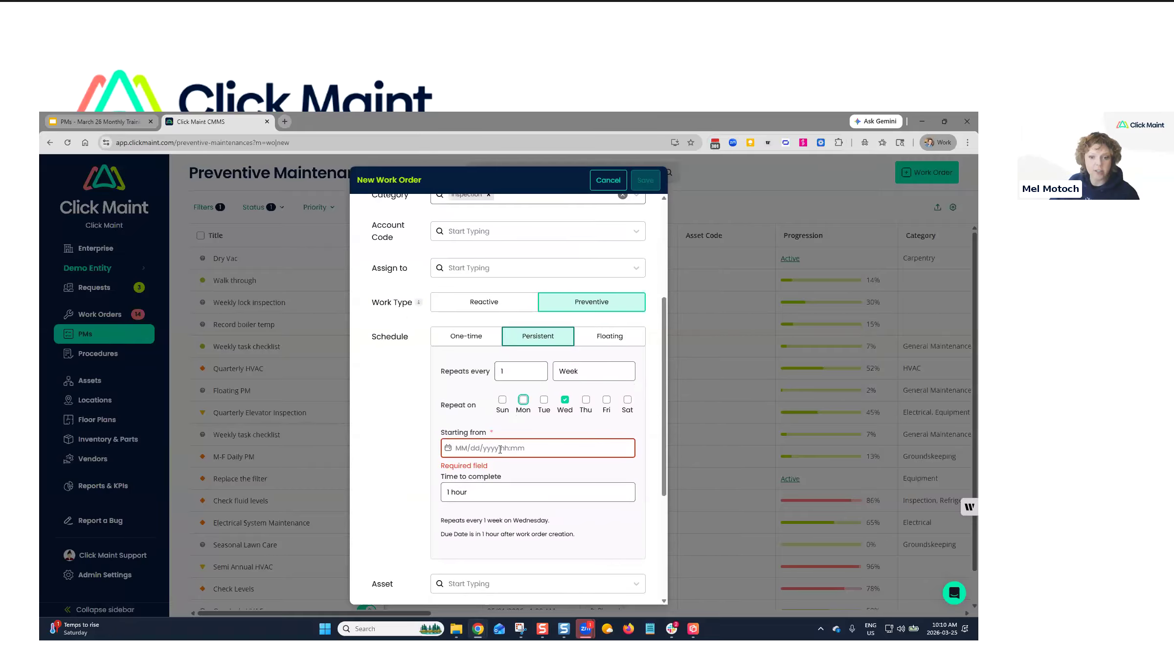
pyautogui.click(501, 449)
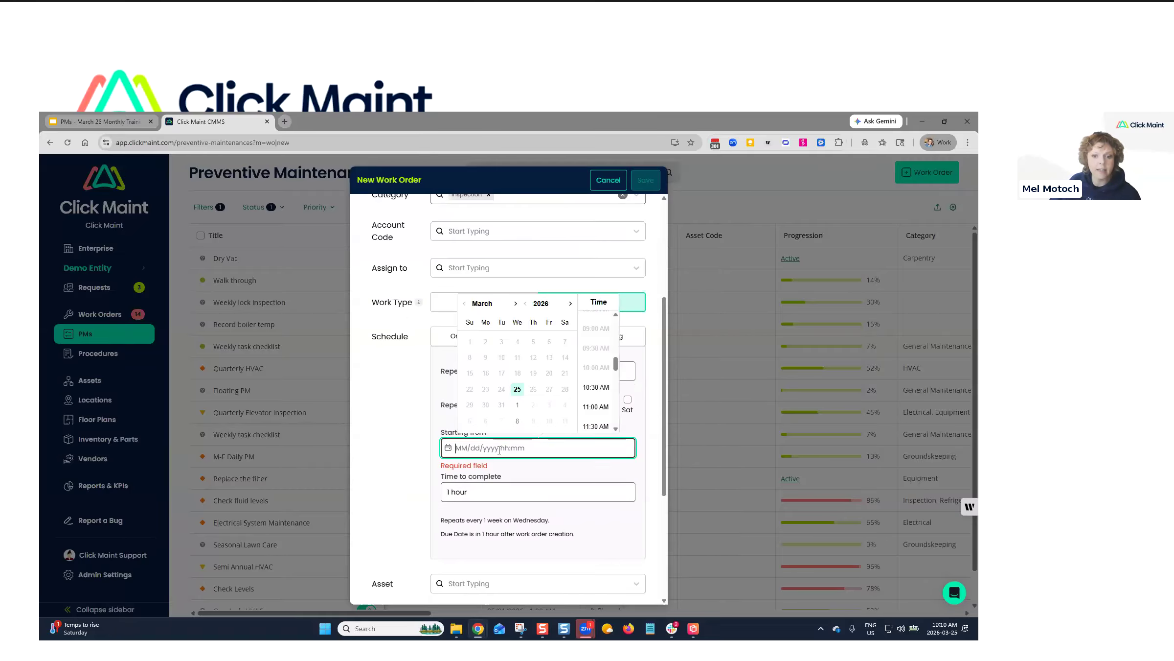
pyautogui.click(516, 303)
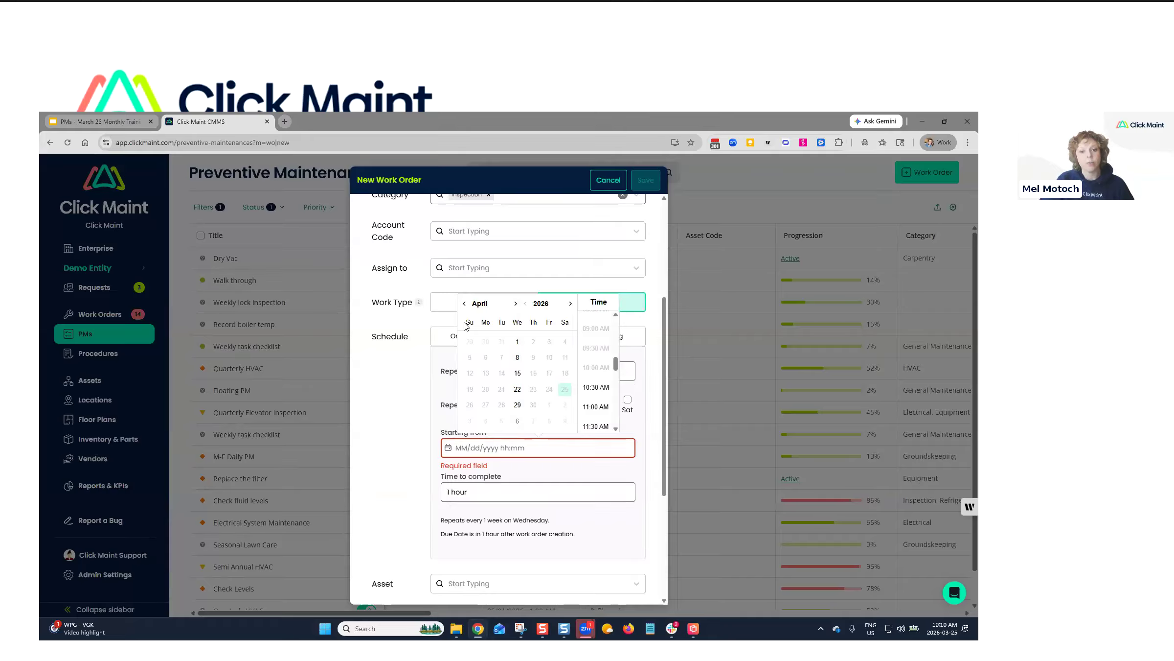
pyautogui.click(518, 342)
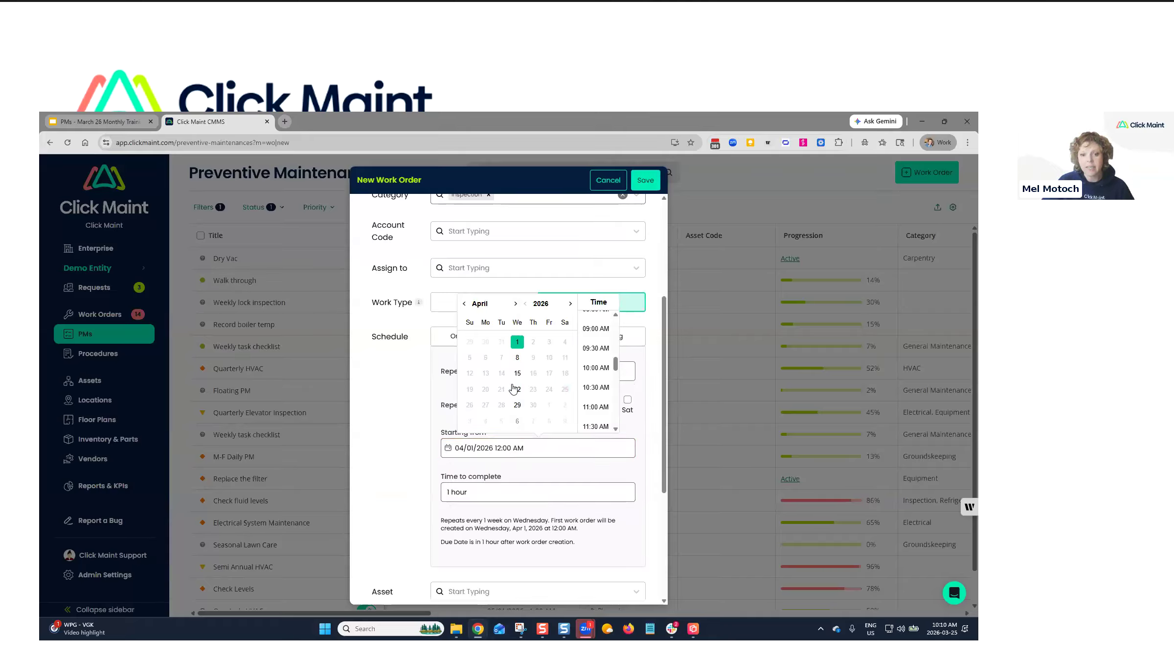
# Review the Time to complete options and the schedule summary.
pyautogui.click(474, 491)
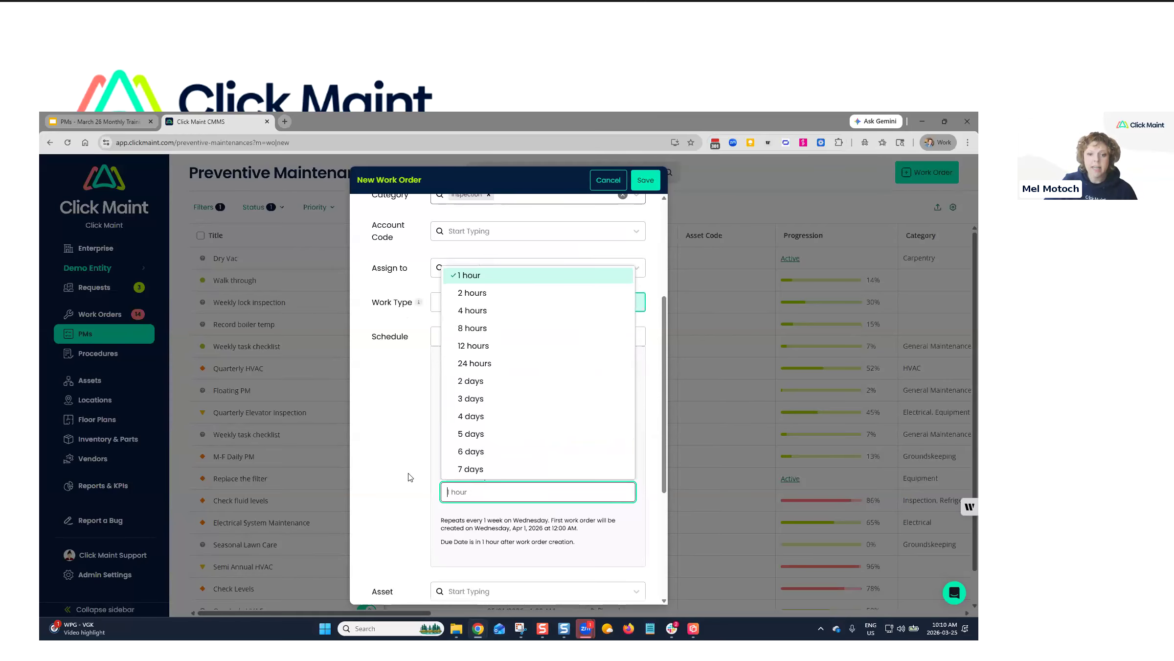
pyautogui.click(437, 475)
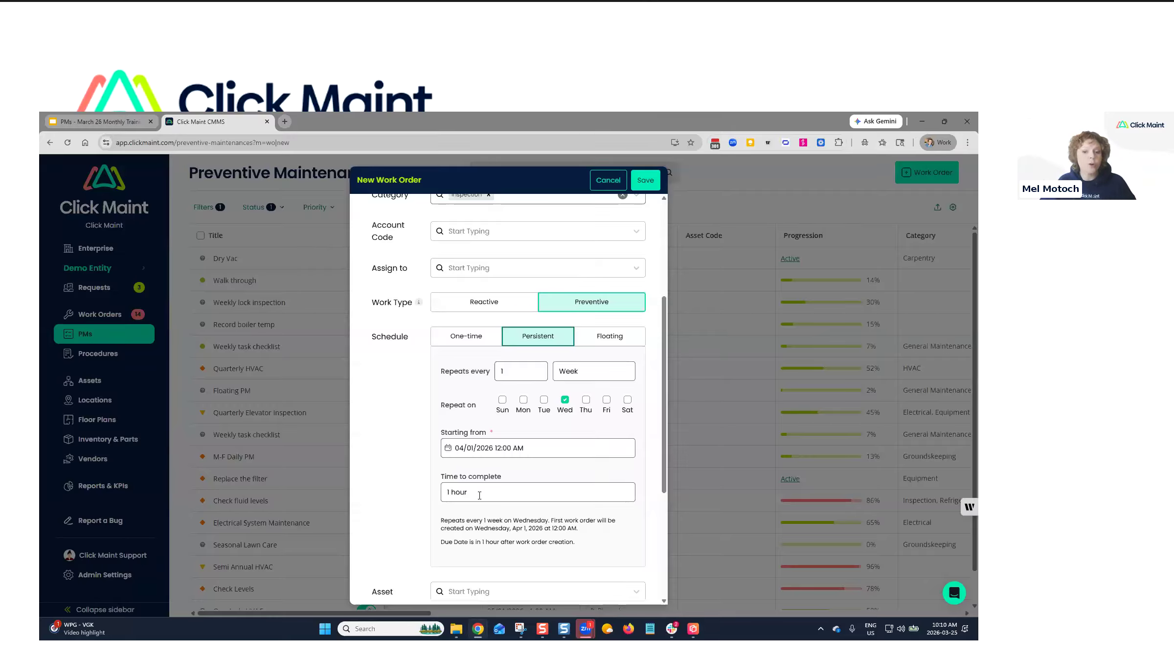
pyautogui.click(478, 495)
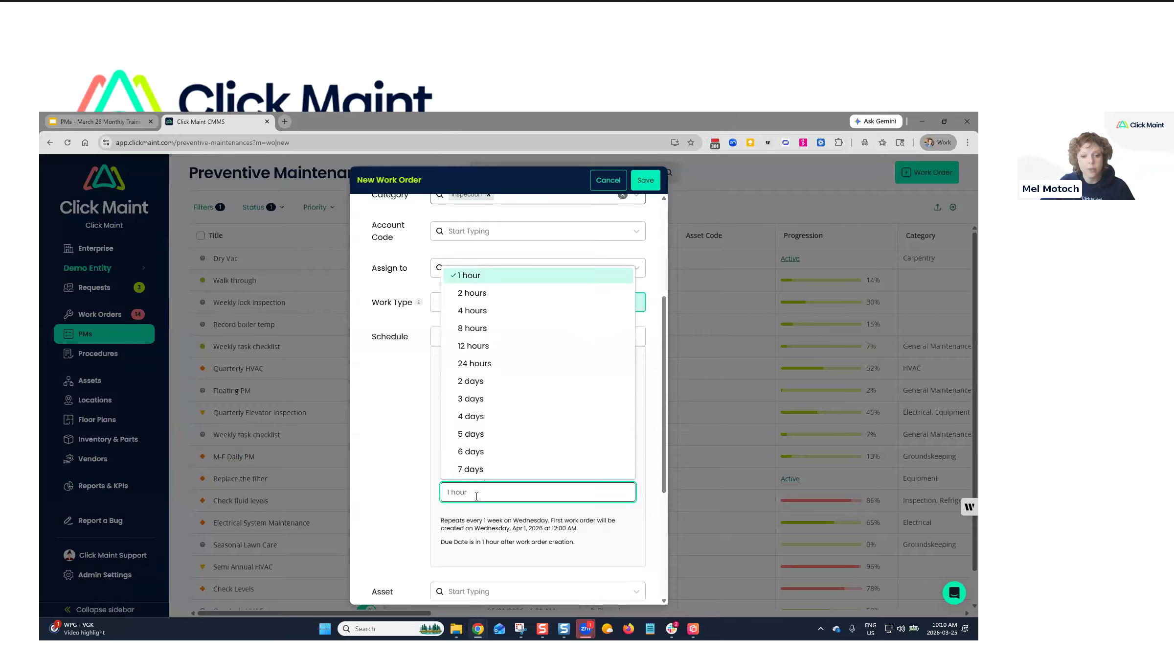
pyautogui.click(473, 310)
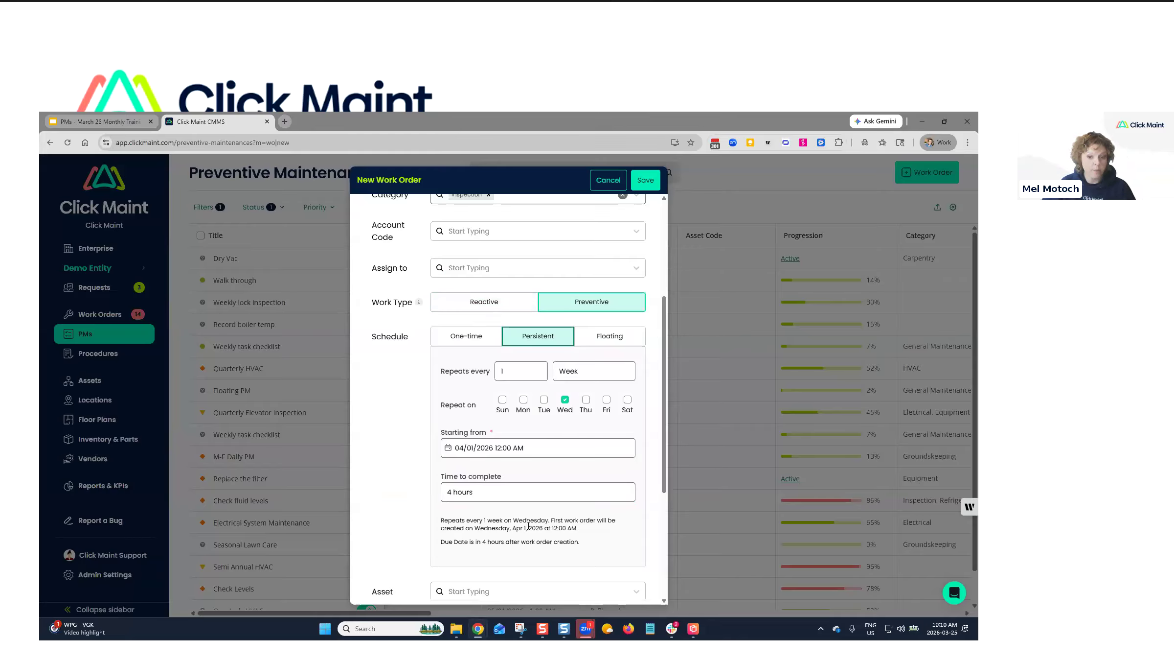
pyautogui.moveTo(581, 542); pyautogui.dragTo(432, 520)
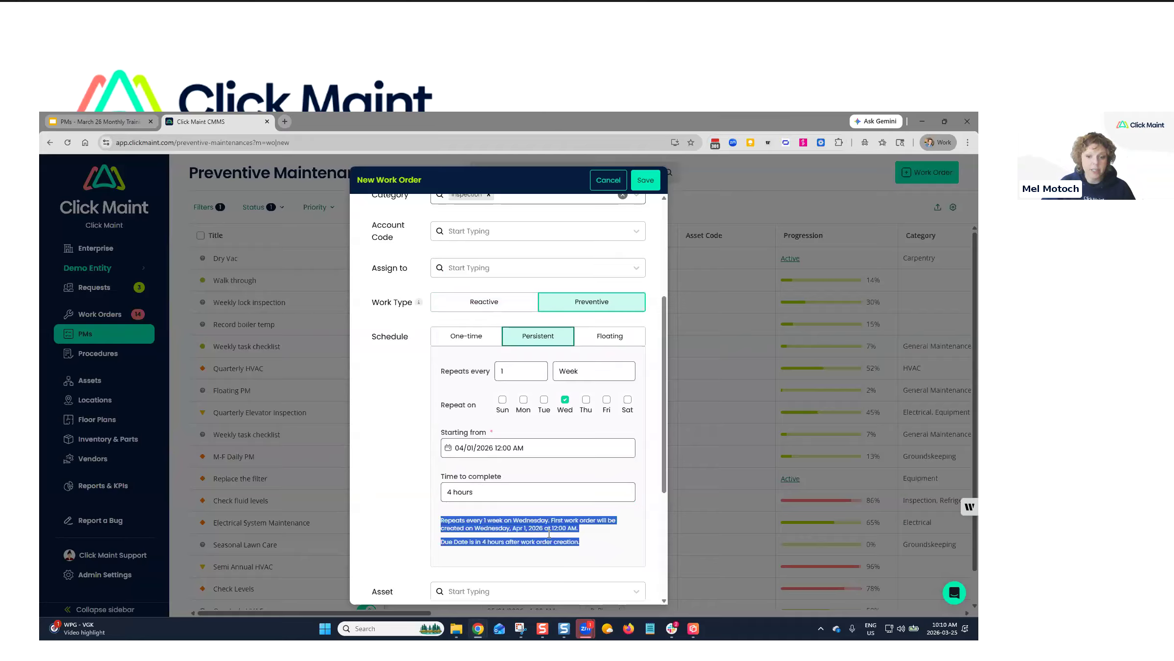
pyautogui.click(616, 548)
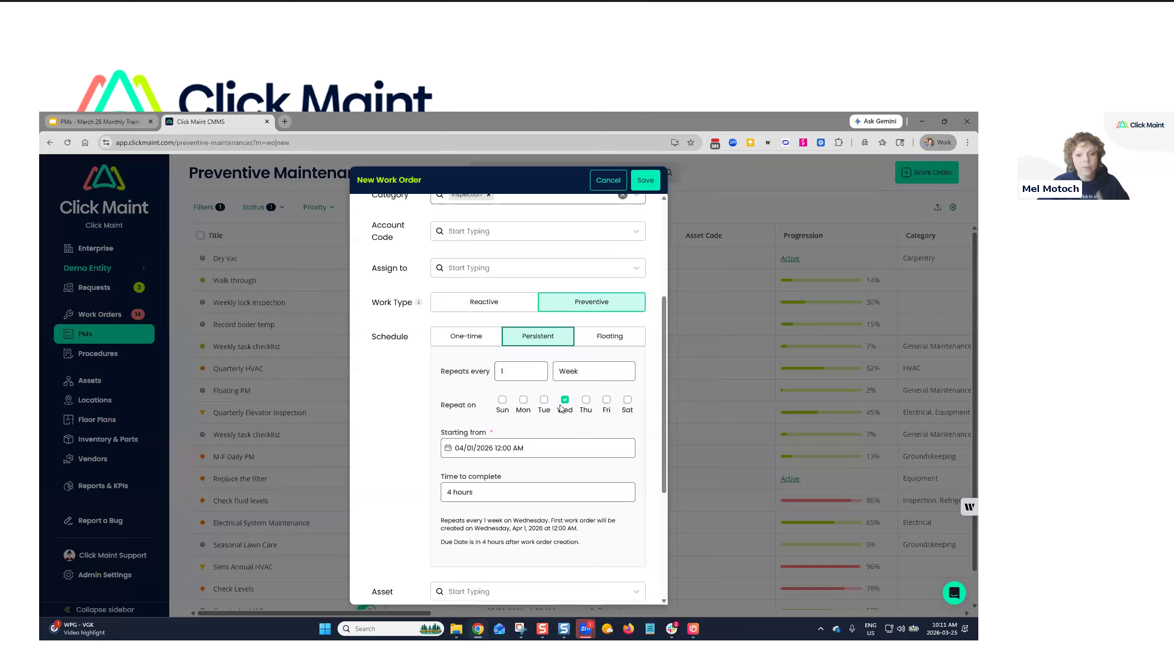
# Add Monday, Tuesday, Thursday and Friday so it repeats Monday through Friday.
pyautogui.click(523, 401)
pyautogui.click(544, 400)
pyautogui.click(586, 400)
pyautogui.click(605, 400)
pyautogui.scroll(5, 499, 367)
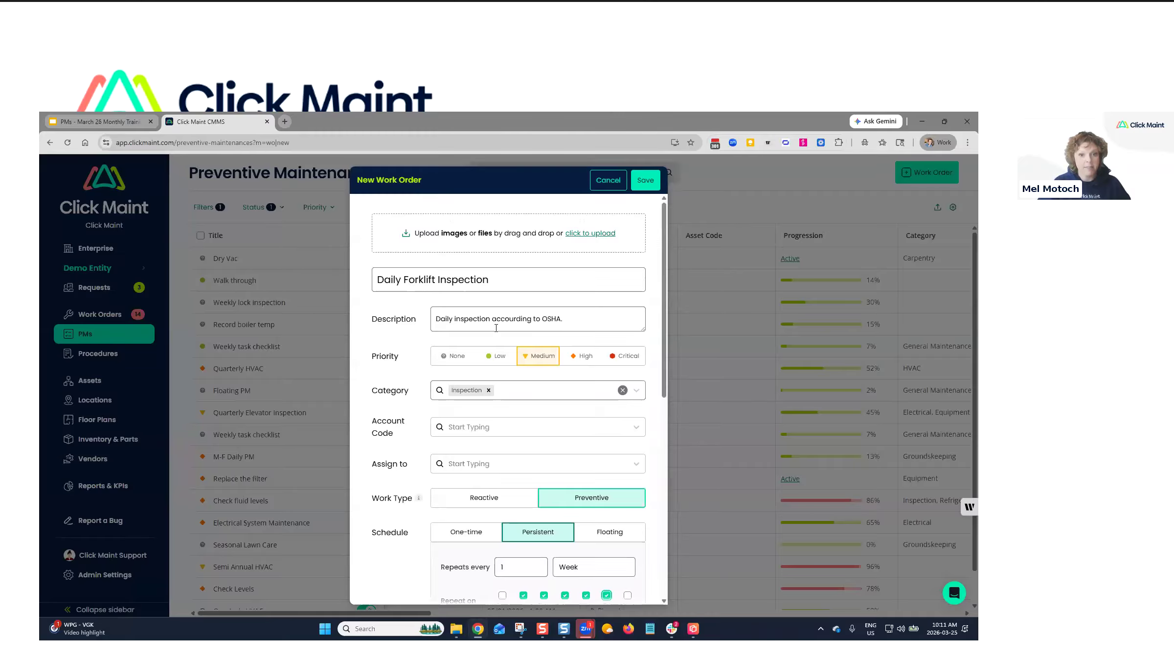
pyautogui.scroll(-2, 496, 343)
pyautogui.scroll(-1, 537, 499)
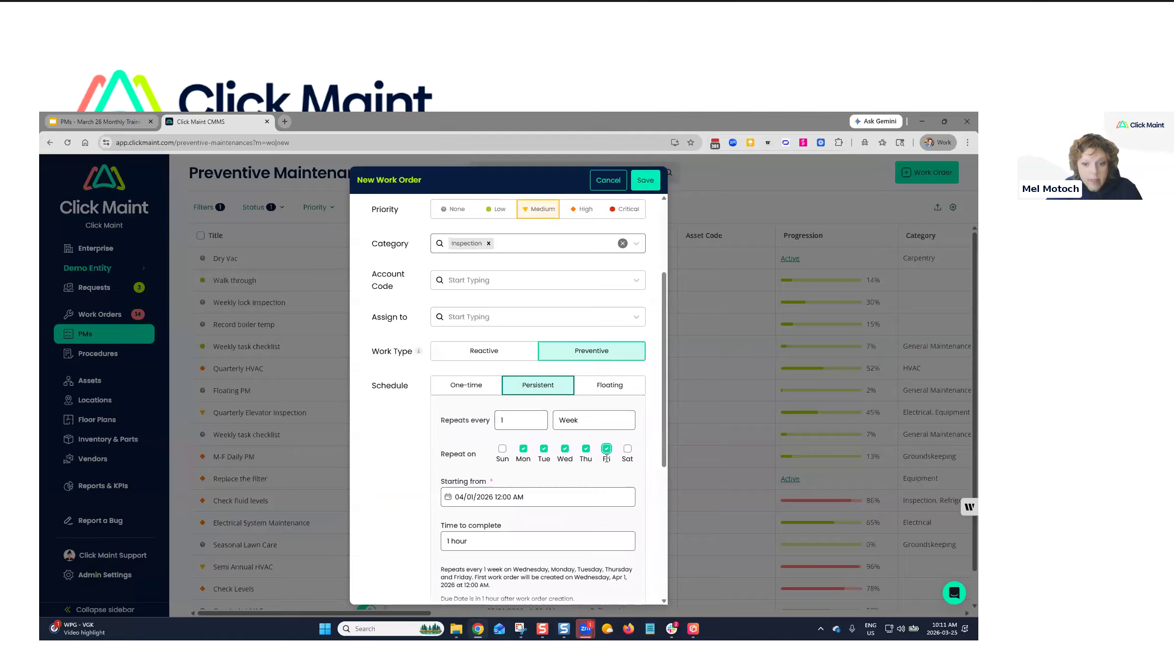
# Switch to a Floating schedule repeating every 6 Months.
pyautogui.click(608, 389)
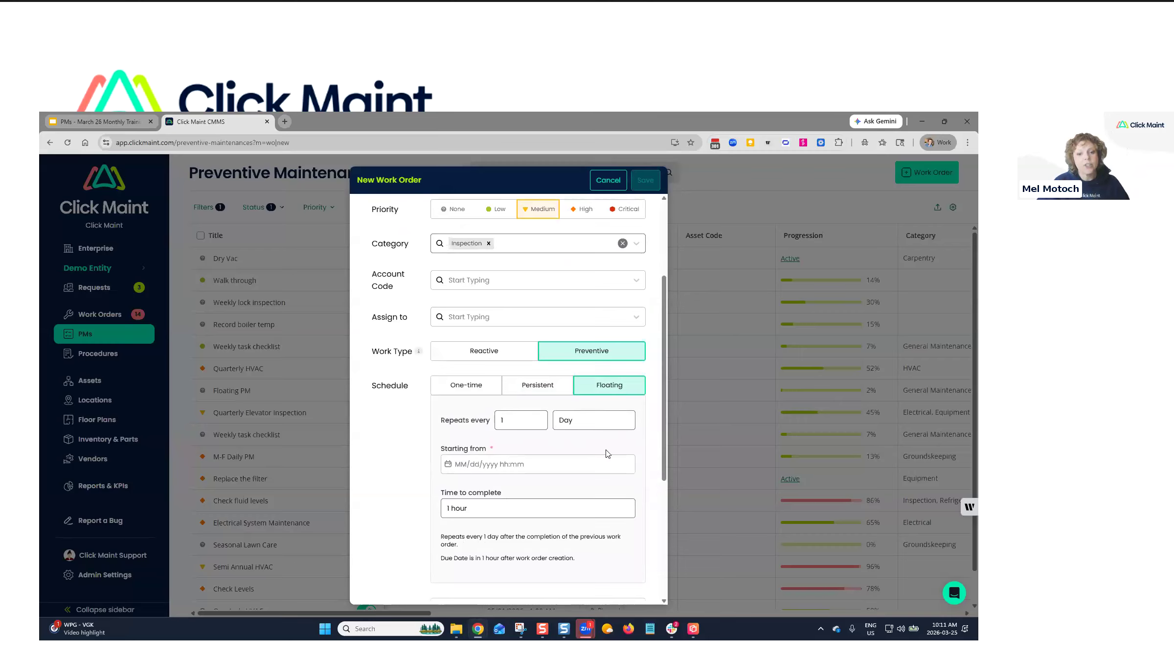
pyautogui.click(580, 421)
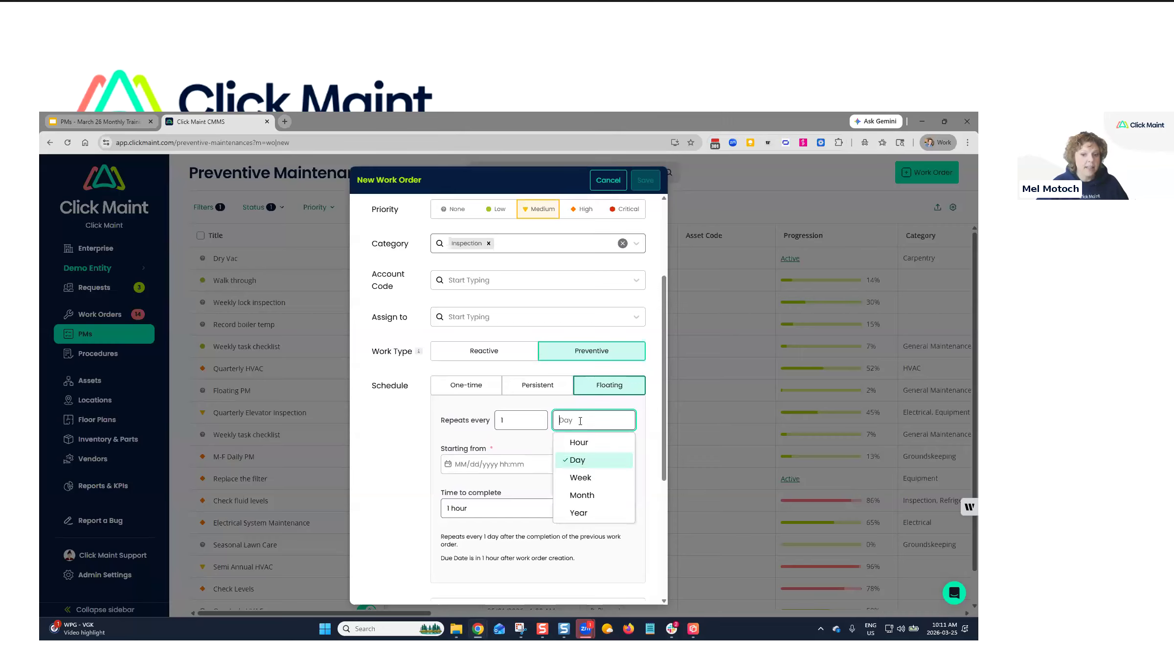
pyautogui.click(580, 495)
pyautogui.click(519, 421)
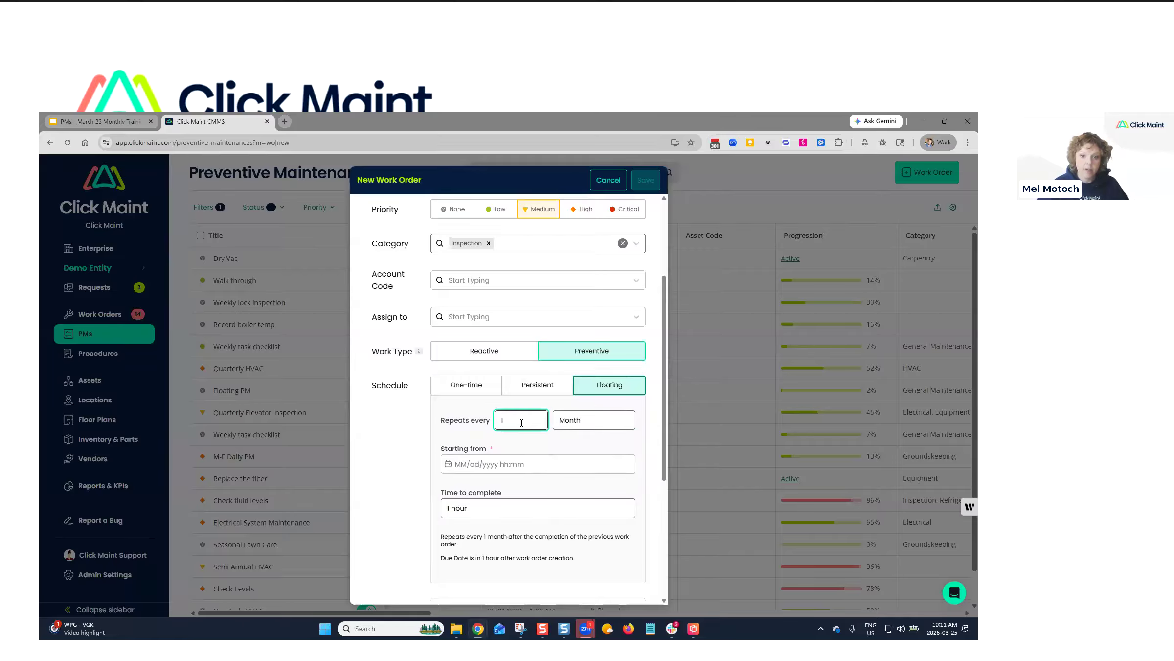
pyautogui.click(519, 313)
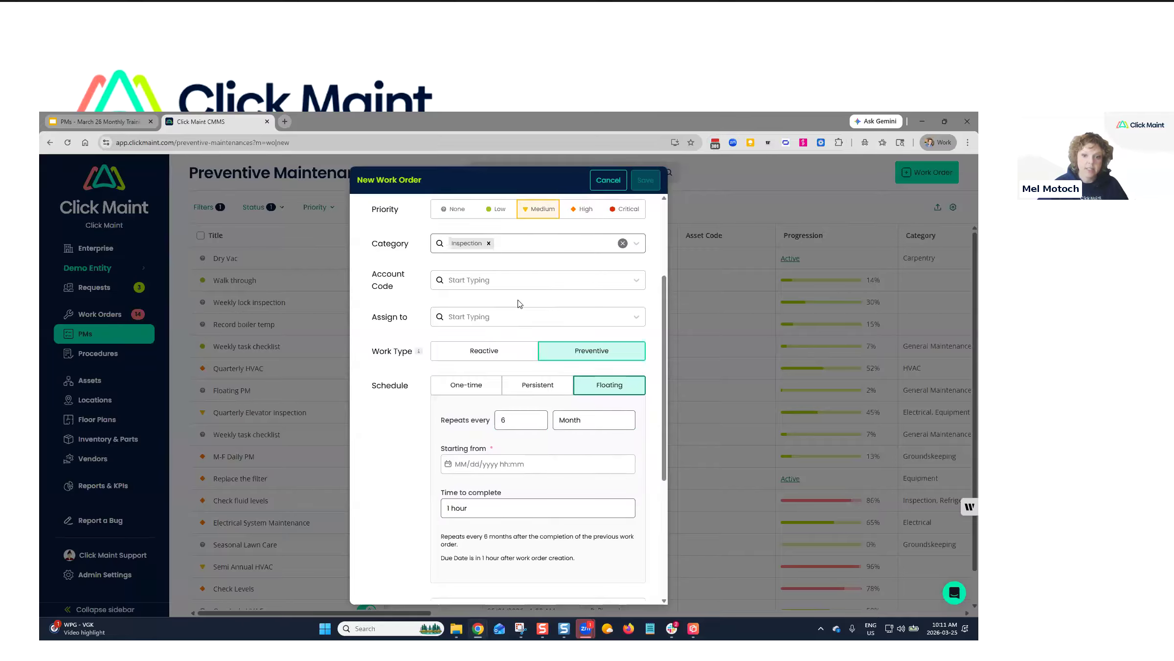
# Set the start to March 25, 2026 at 10:30 AM.
pyautogui.click(515, 469)
pyautogui.click(517, 405)
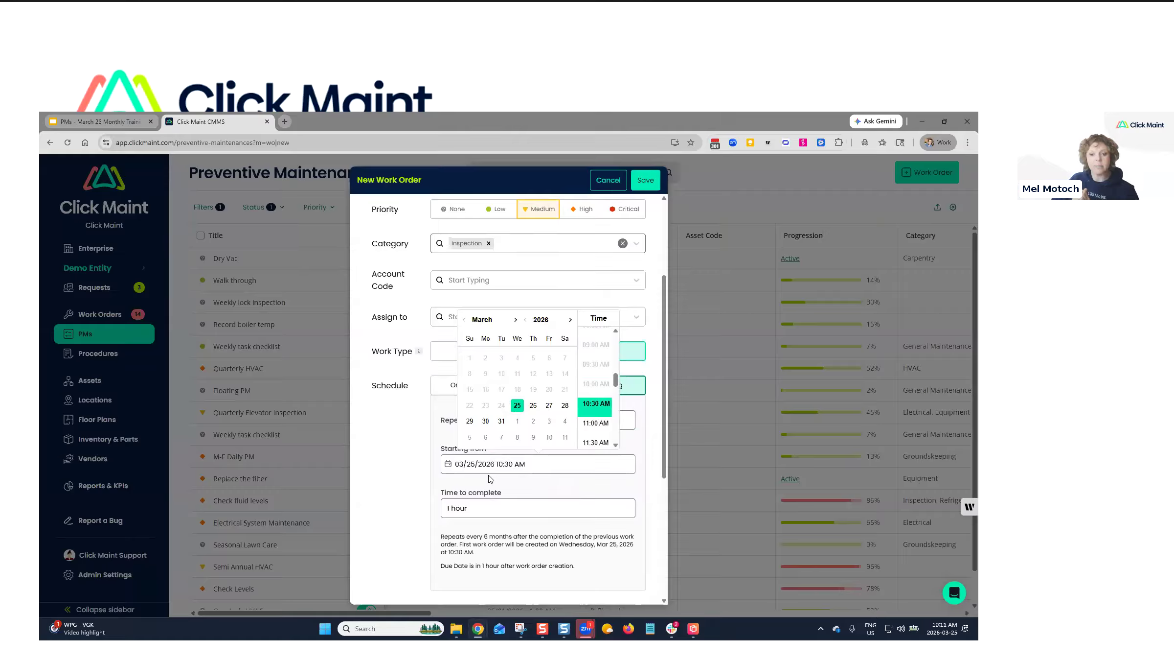
pyautogui.click(511, 488)
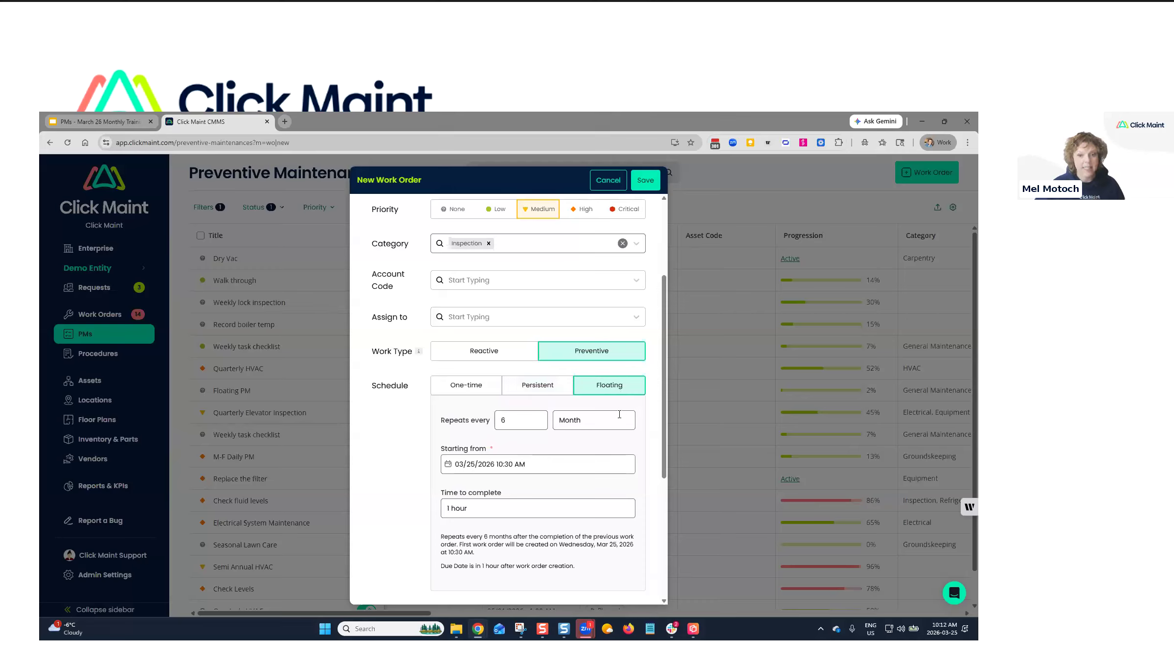
# Check Time to complete unchanged and switch the schedule back to Persistent.
pyautogui.click(472, 506)
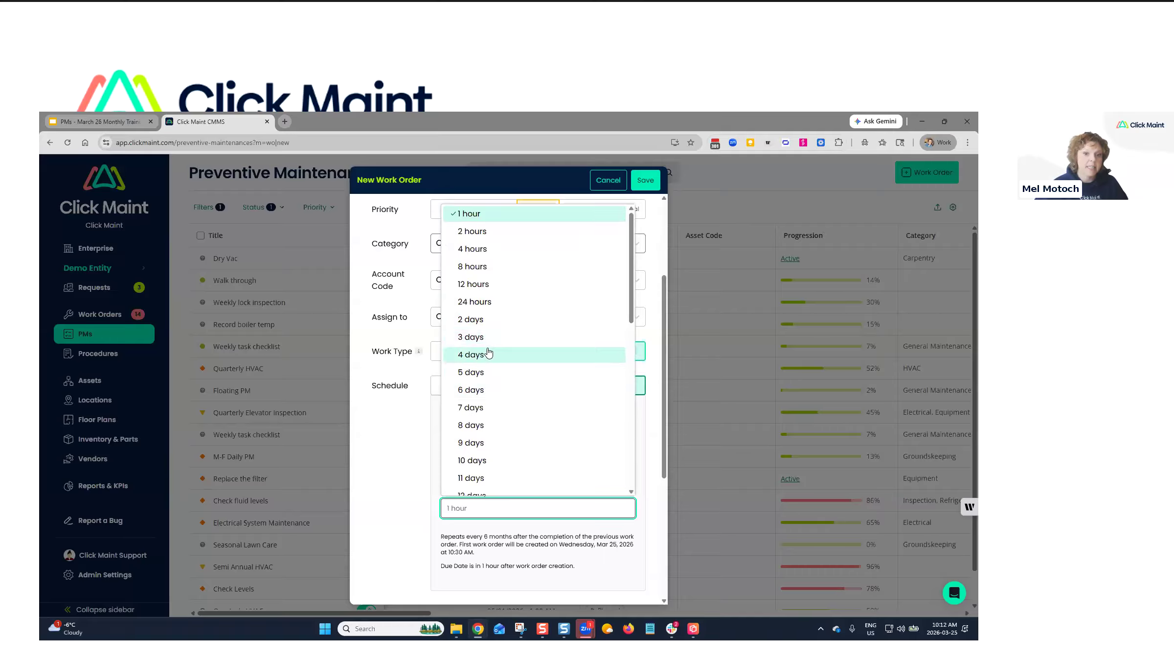
pyautogui.click(423, 455)
pyautogui.click(546, 380)
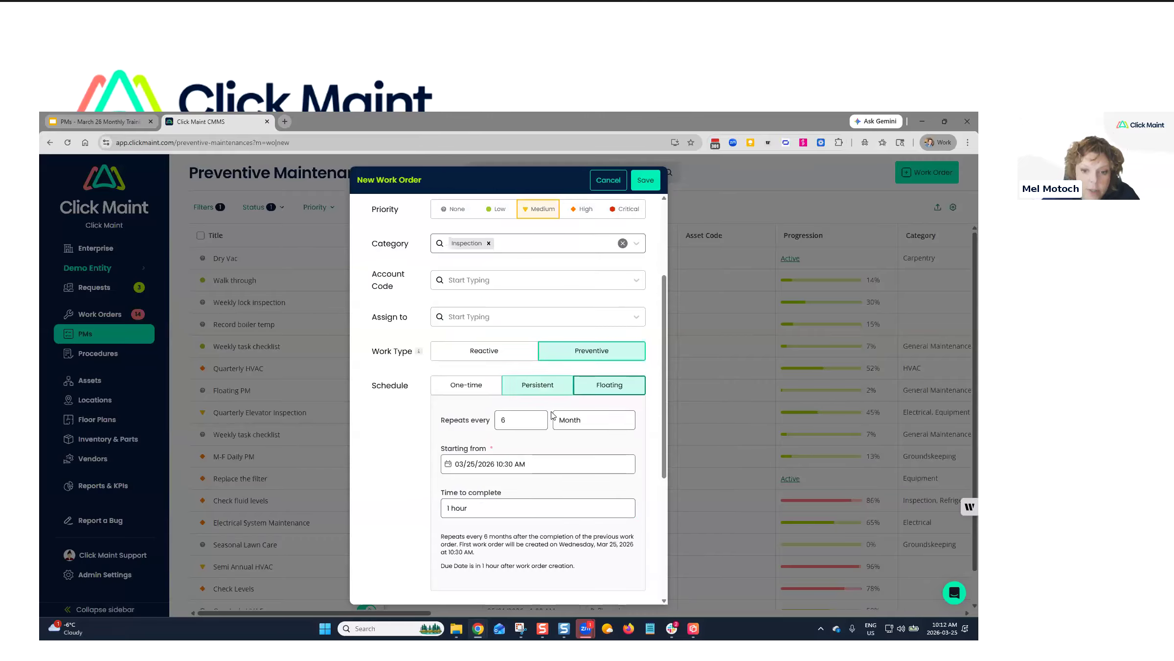
# Repeat weekly, adding Wednesday, Thursday and Friday for a Monday–Friday schedule.
pyautogui.click(558, 425)
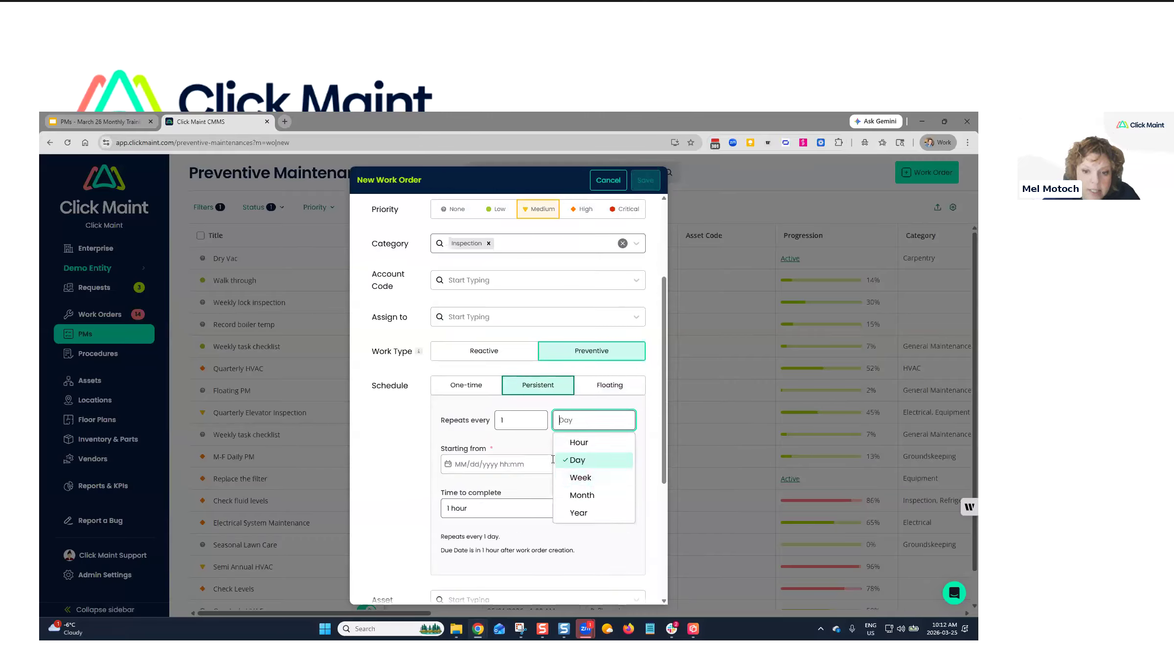
pyautogui.click(581, 477)
pyautogui.click(565, 449)
pyautogui.click(586, 449)
pyautogui.click(607, 449)
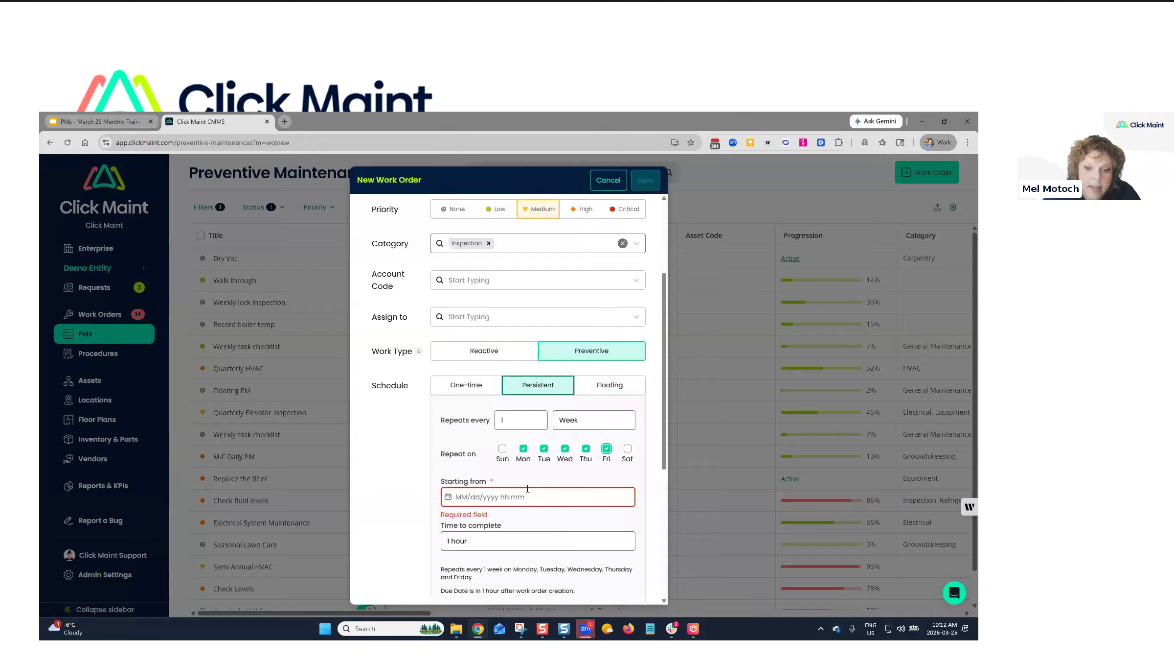
# Set the start to March 25, 2026 at 11:00 AM.
pyautogui.click(520, 497)
pyautogui.click(517, 438)
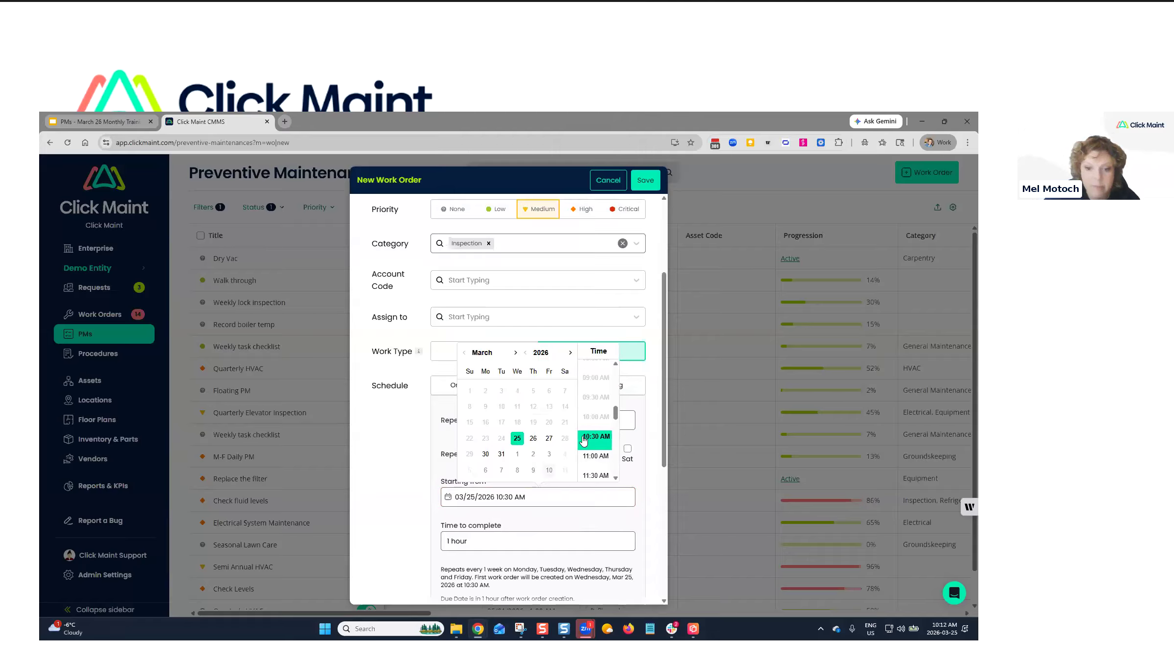
pyautogui.click(596, 456)
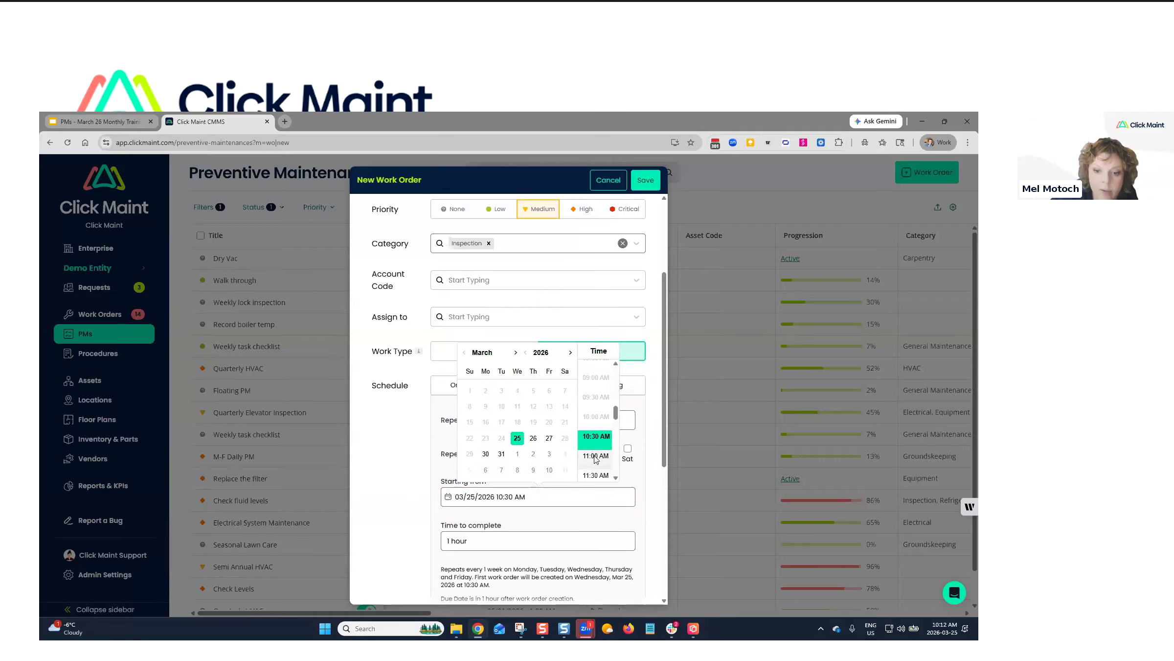
pyautogui.scroll(-1, 411, 508)
pyautogui.scroll(-3, 411, 507)
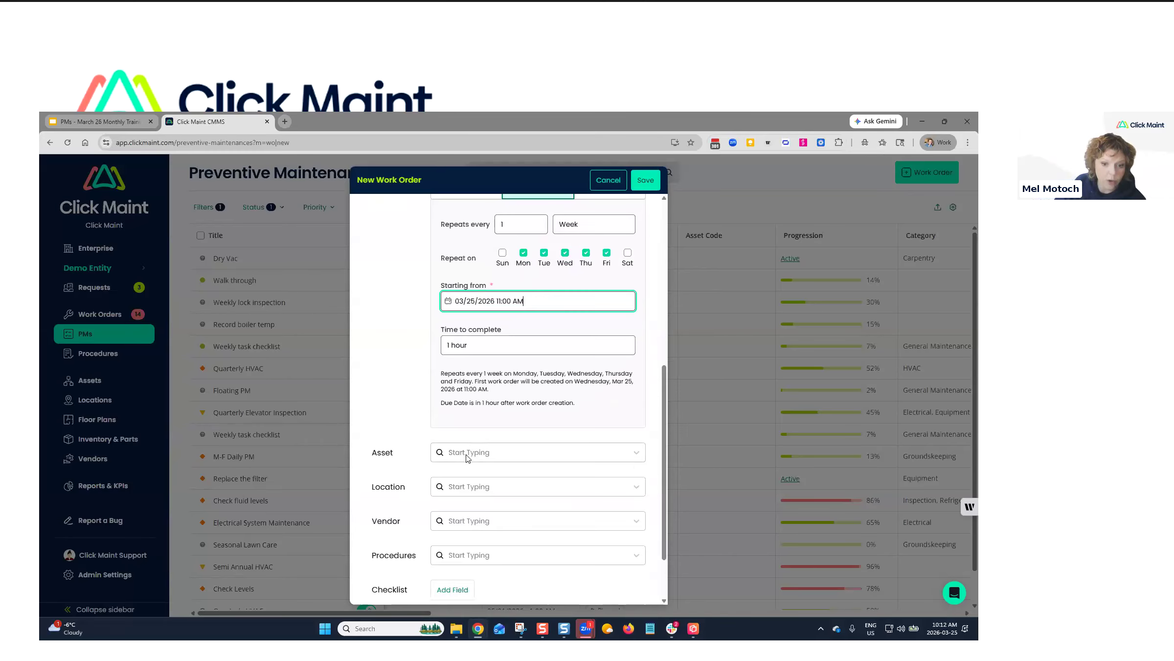
pyautogui.click(466, 455)
pyautogui.scroll(-3, 519, 512)
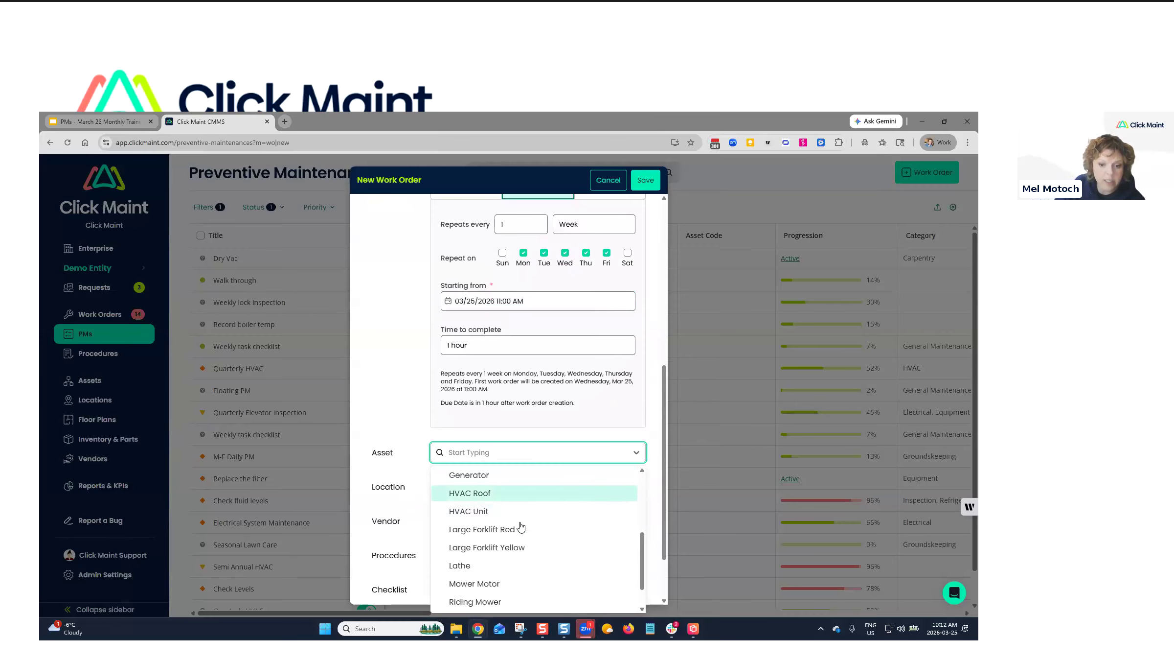
pyautogui.click(487, 532)
pyautogui.scroll(-1, 424, 416)
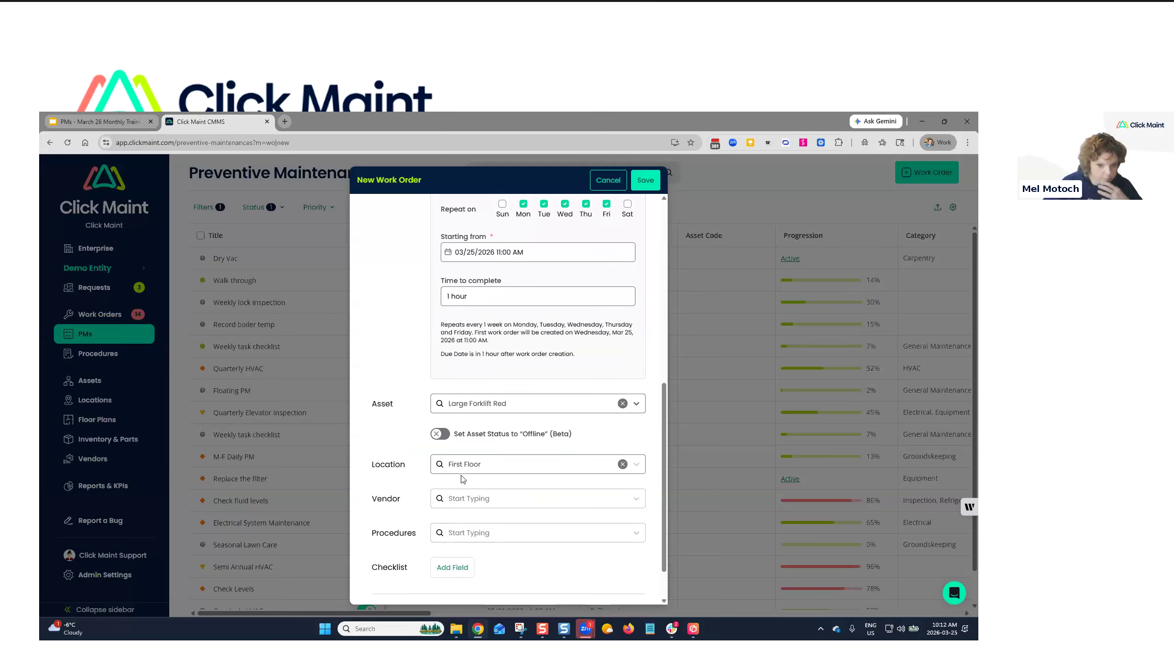
pyautogui.click(456, 502)
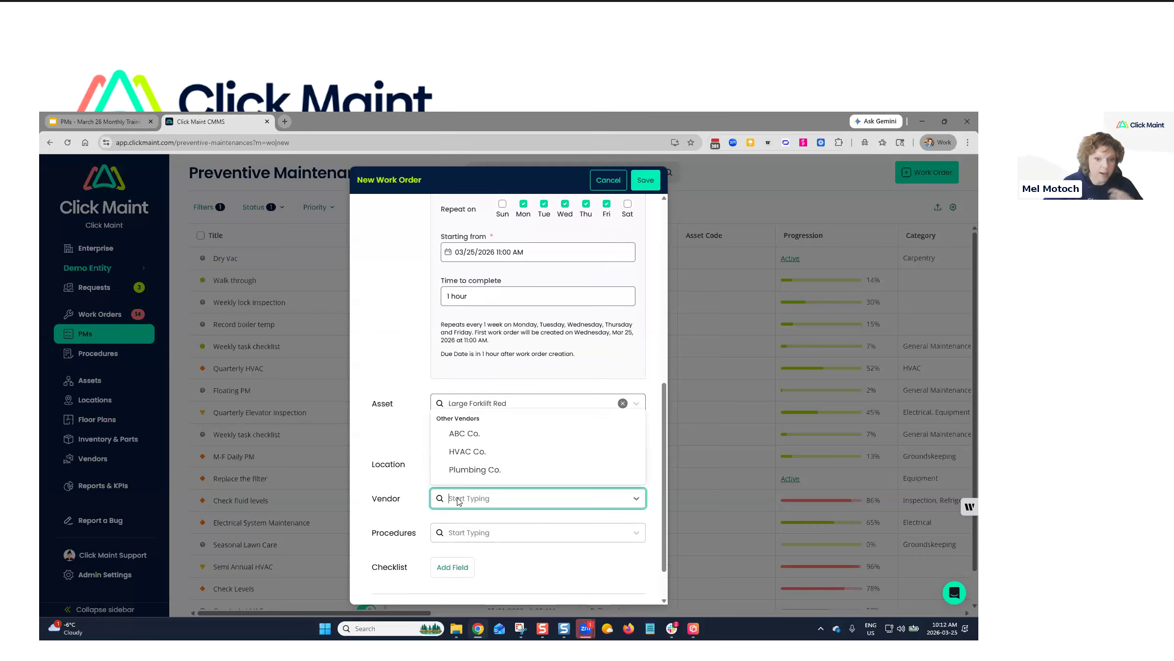
pyautogui.click(397, 490)
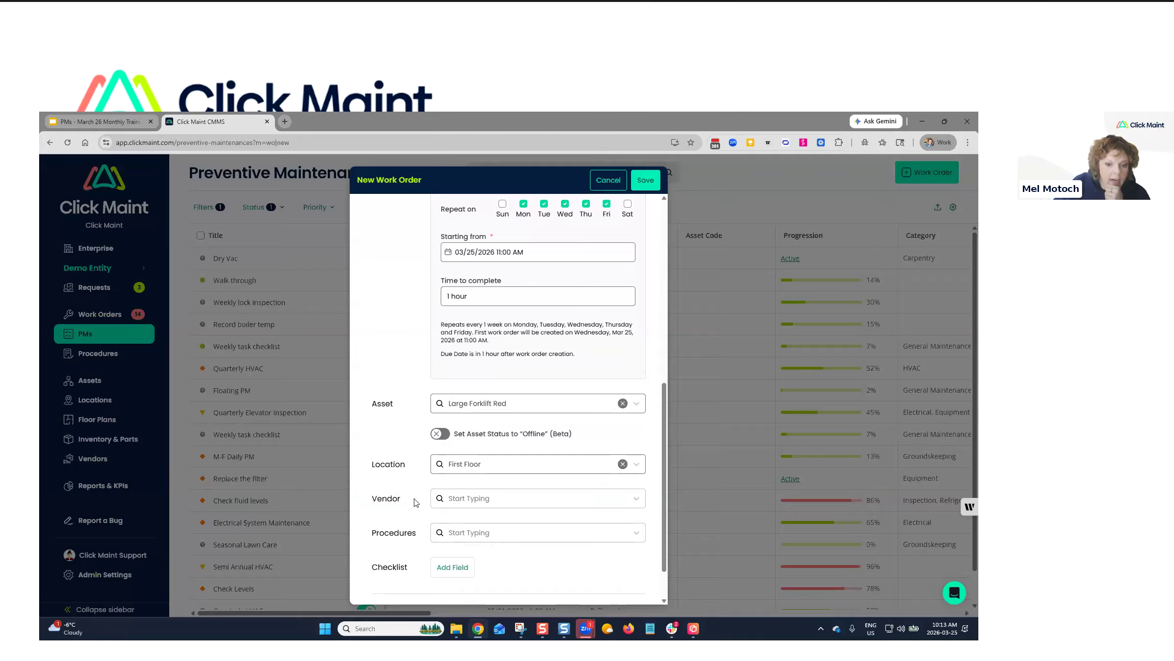
pyautogui.scroll(-1, 428, 495)
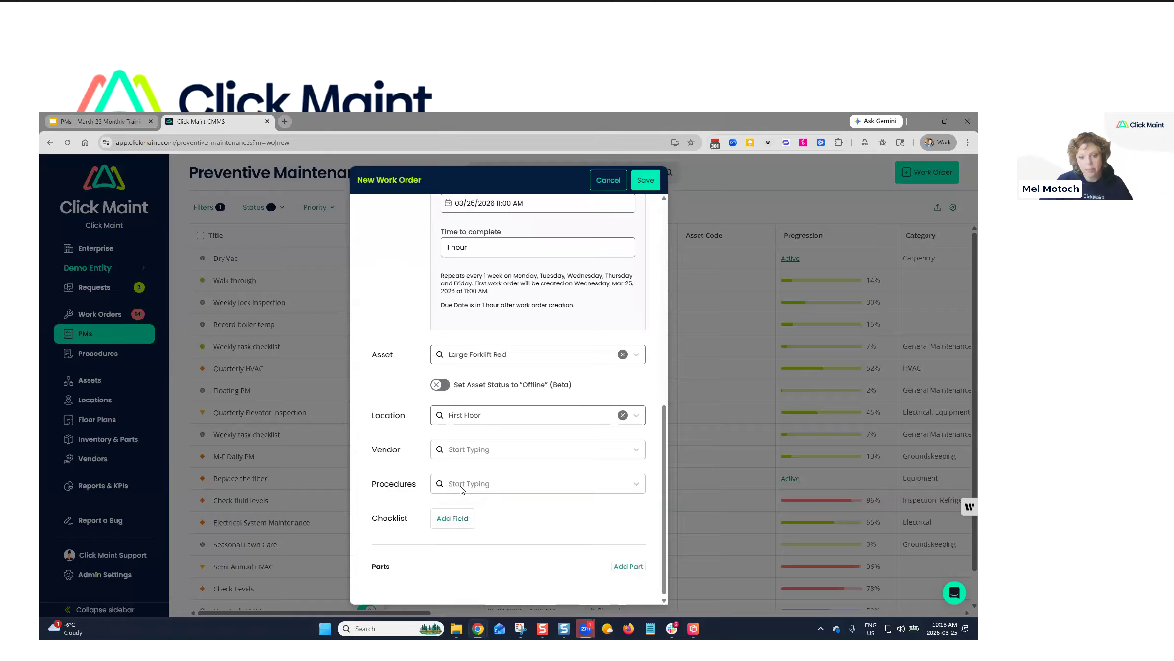
pyautogui.click(462, 489)
pyautogui.click(405, 474)
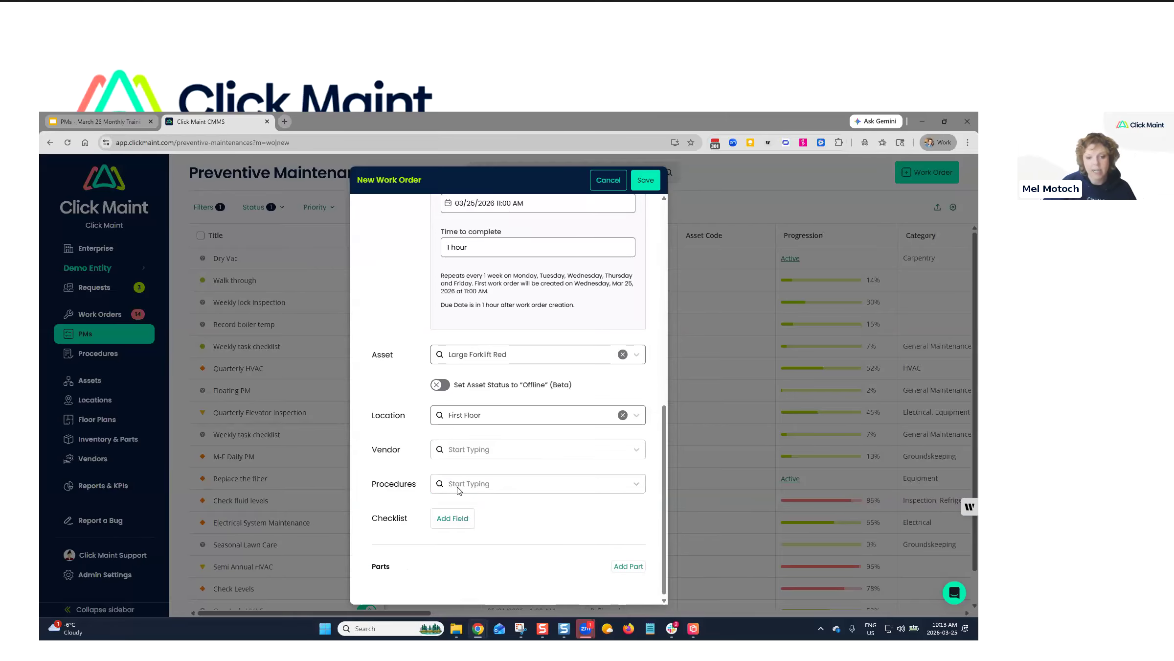
# Add checklist items 'Check for damage.' and 'Inspect tires.'.
pyautogui.click(448, 521)
pyautogui.click(491, 520)
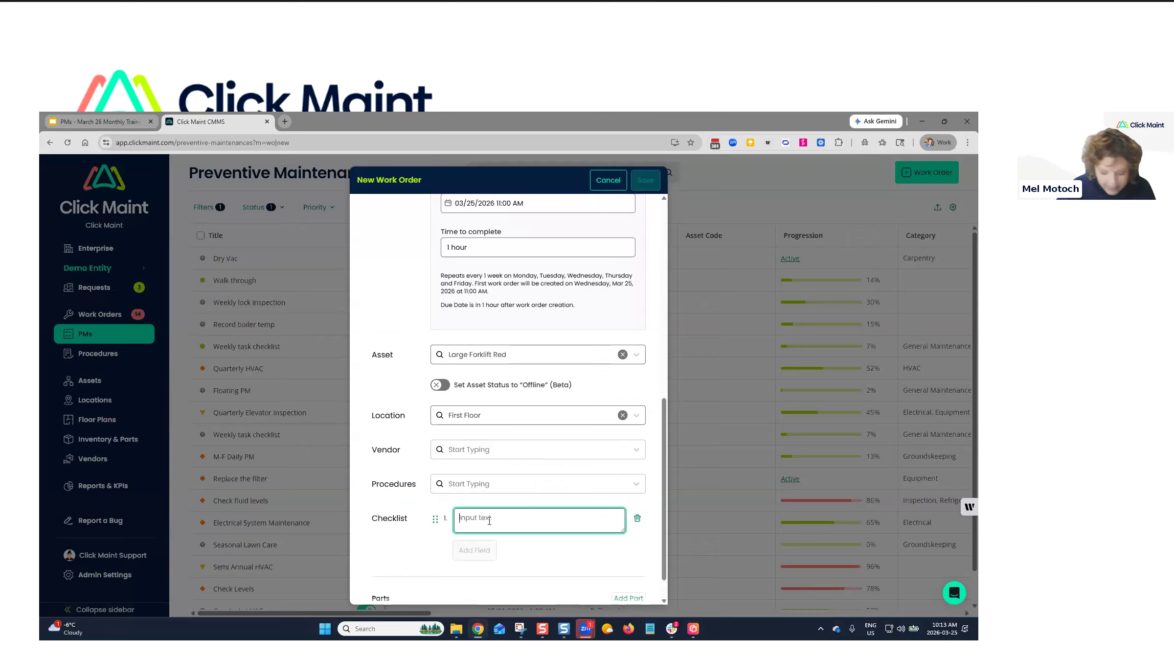
pyautogui.write('Check')
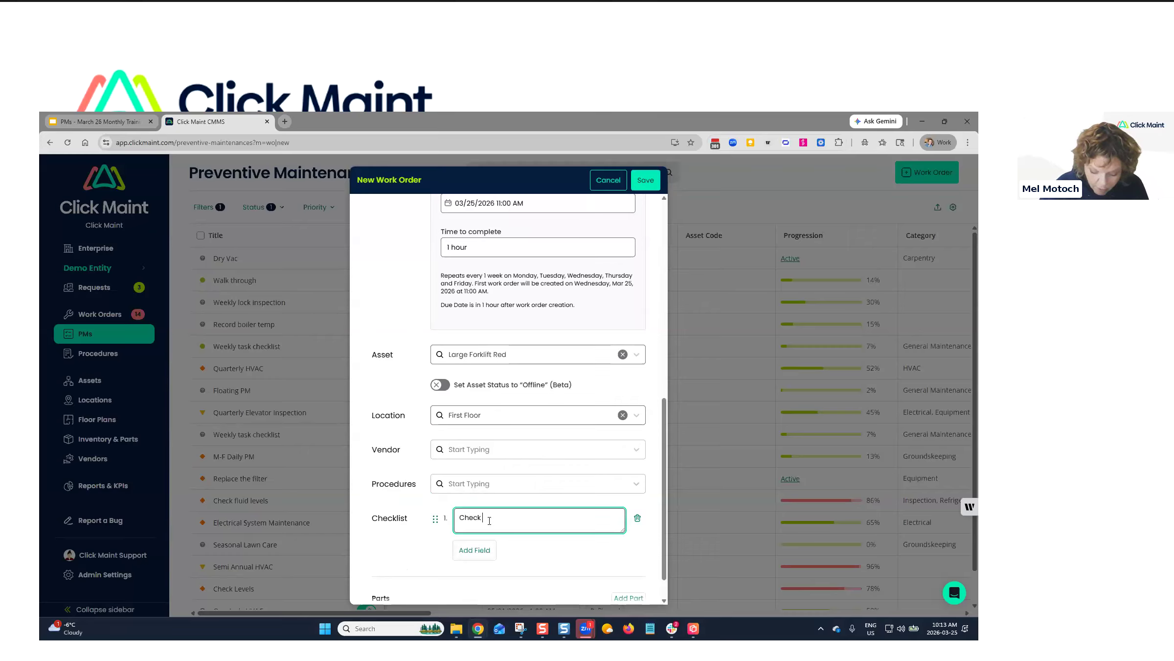
pyautogui.write(' for damag')
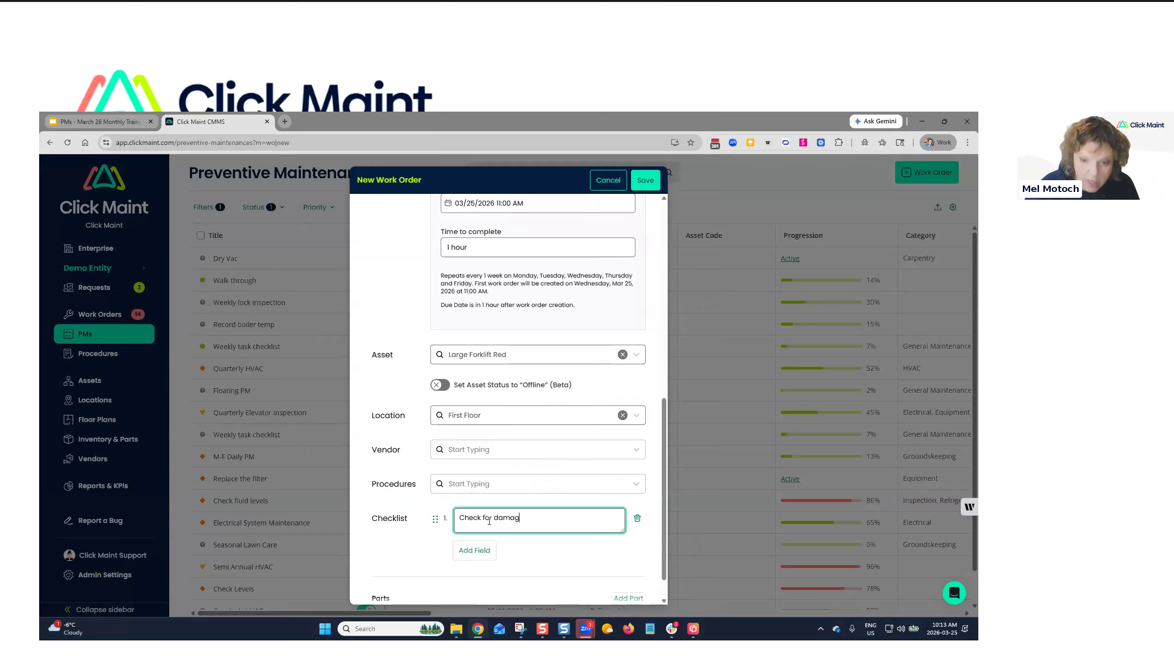
pyautogui.write('e.')
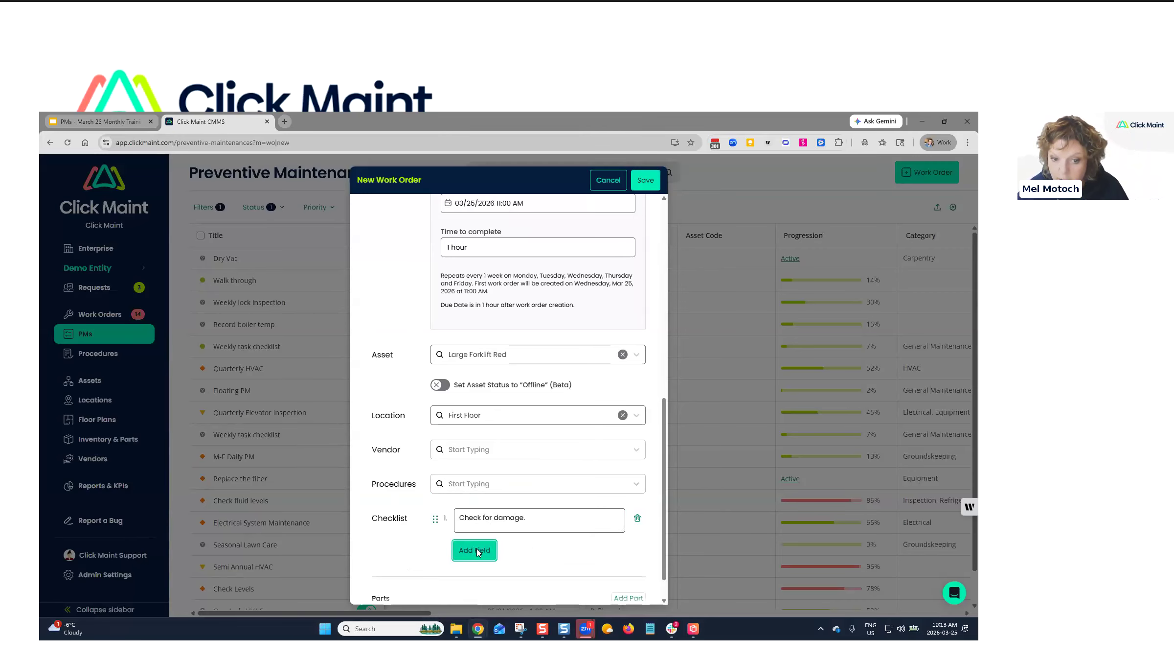
pyautogui.click(468, 550)
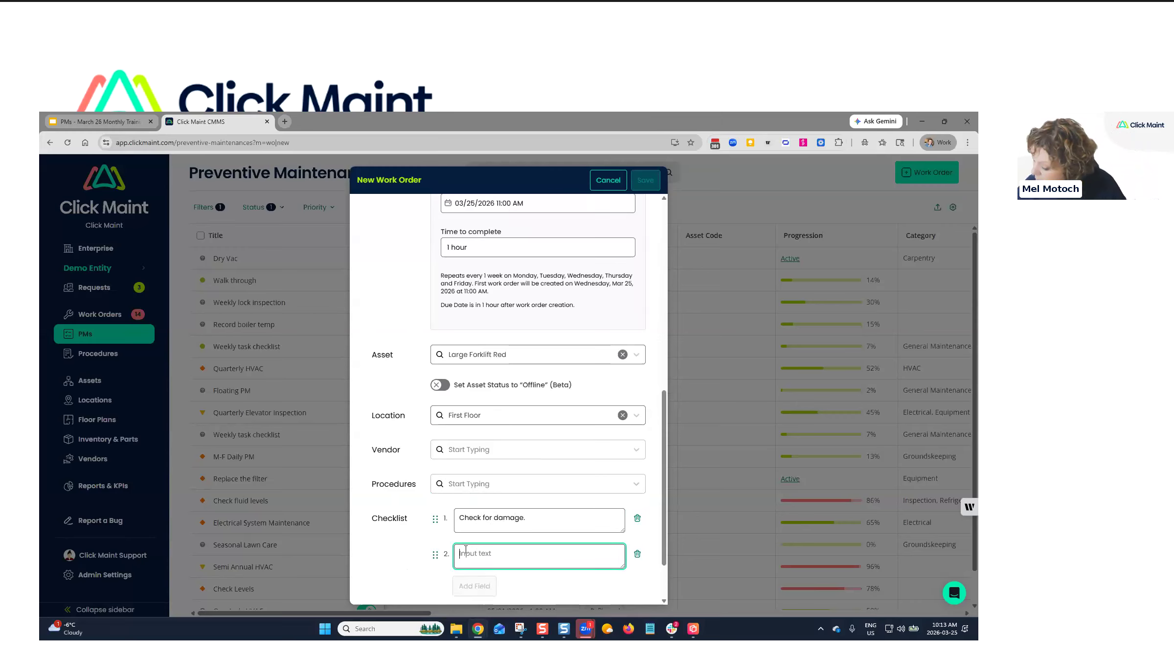
pyautogui.write('Inspect tir')
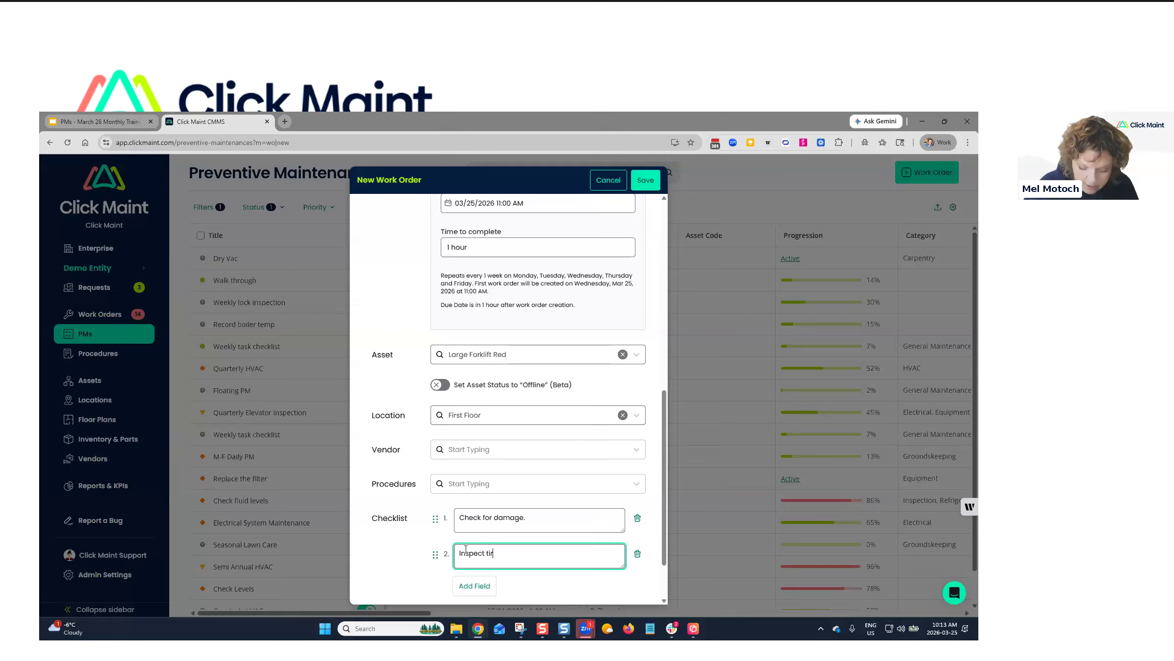
pyautogui.write('es.')
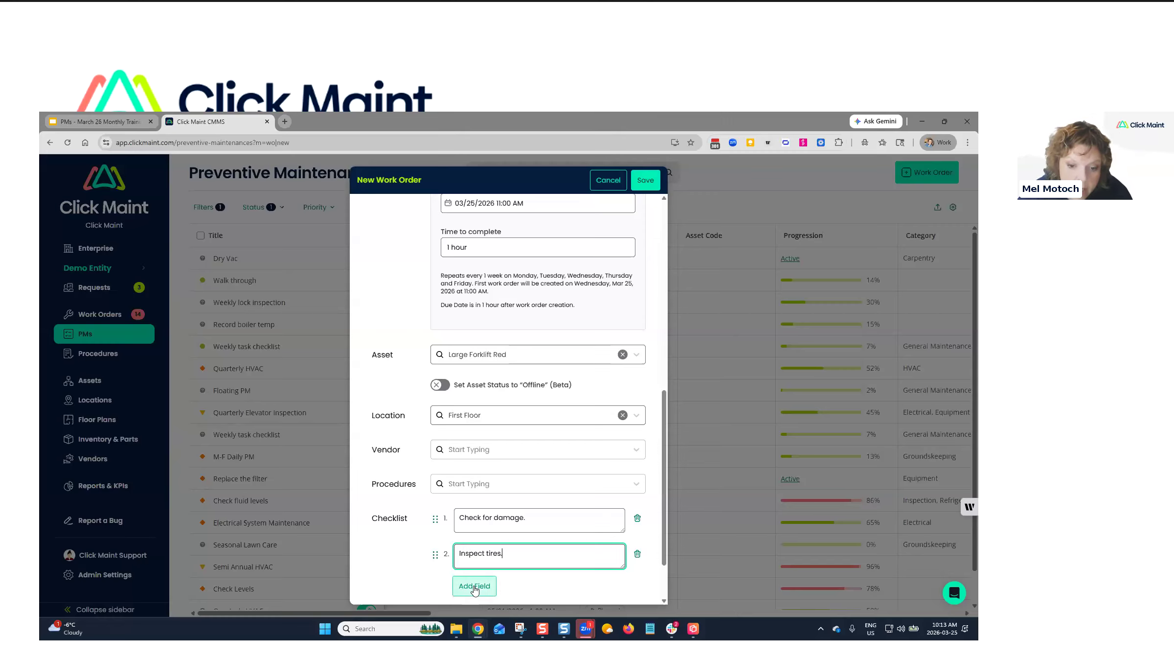
# Add the third checklist item 'Test brakes.' and save the new PM.
pyautogui.click(477, 585)
pyautogui.scroll(-2, 496, 488)
pyautogui.click(496, 489)
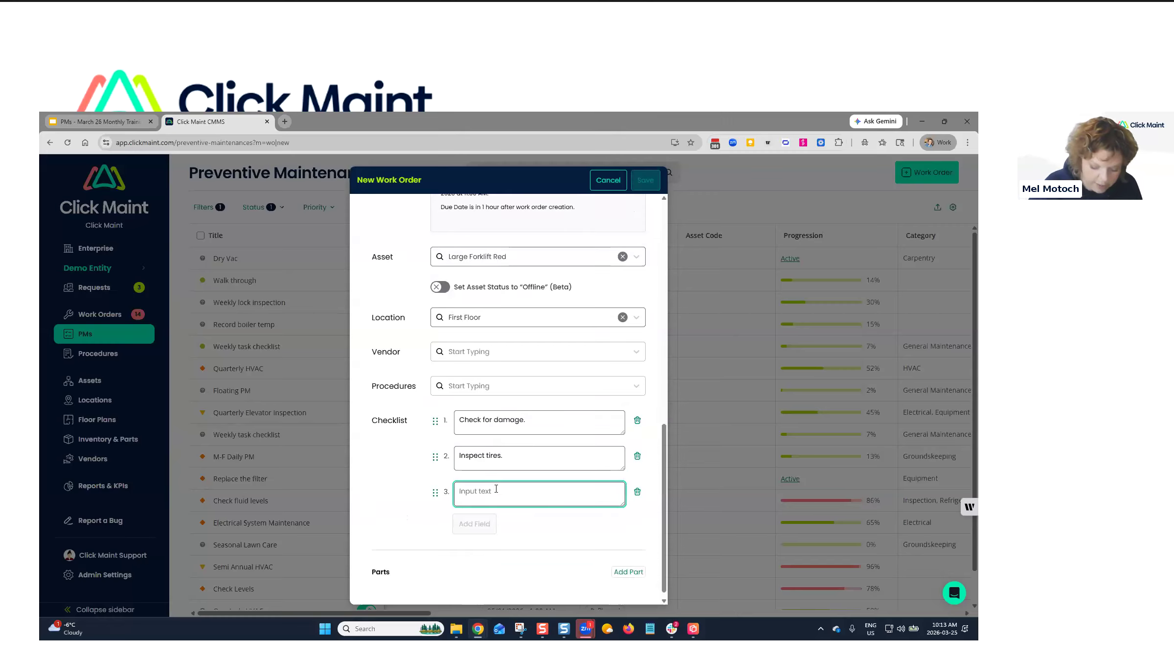
pyautogui.write('Test brakes.')
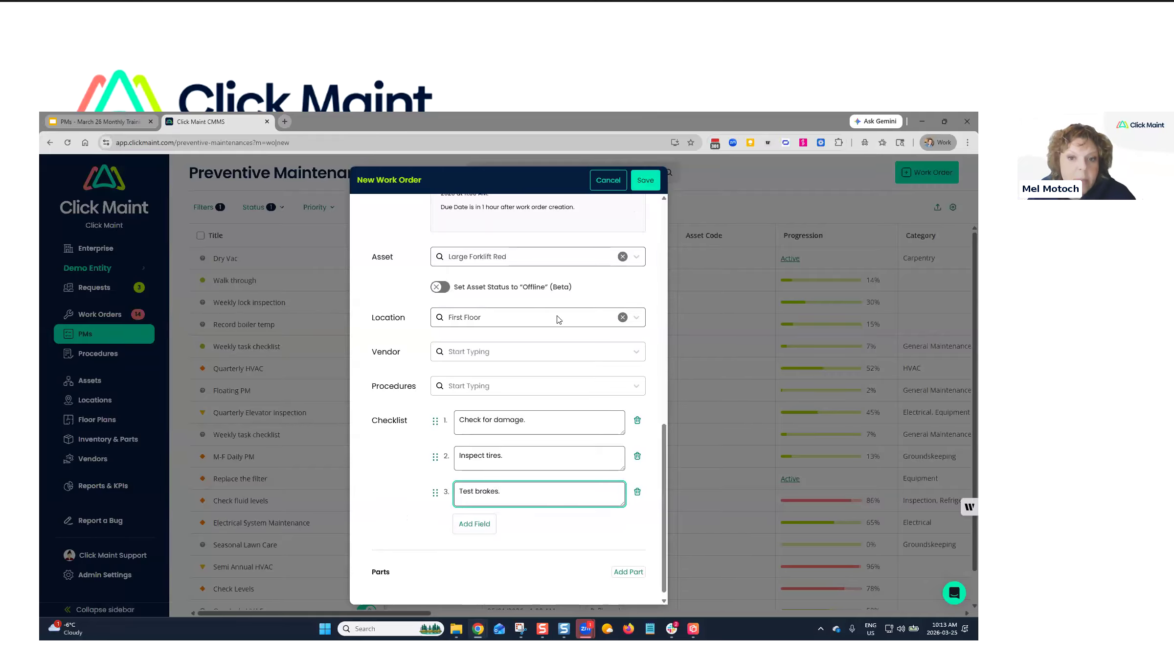
pyautogui.click(649, 182)
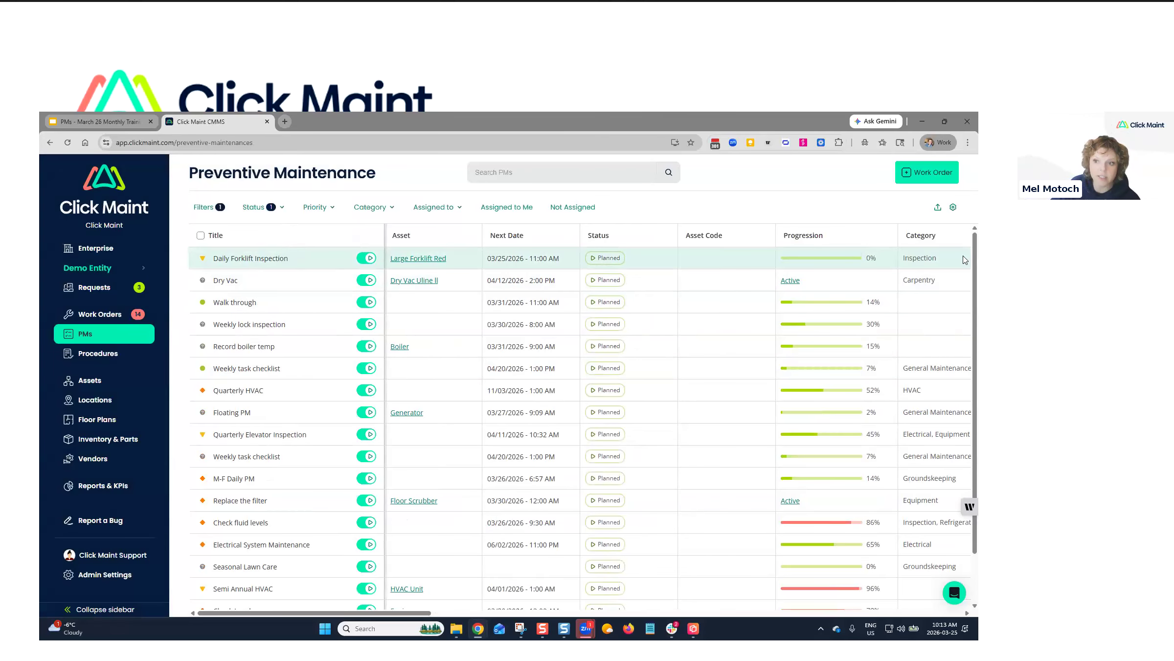
# Open the Daily Forklift Inspection row to see its Planned status and Monday–Friday schedule.
pyautogui.moveTo(374, 614); pyautogui.dragTo(275, 617)
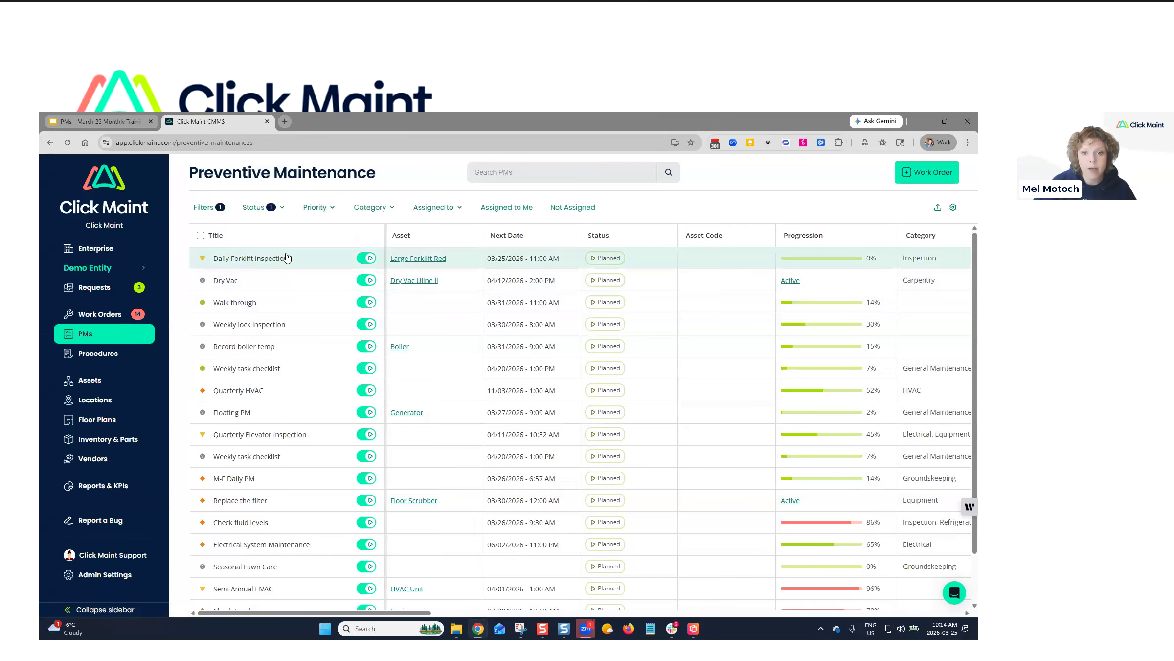
pyautogui.click(250, 259)
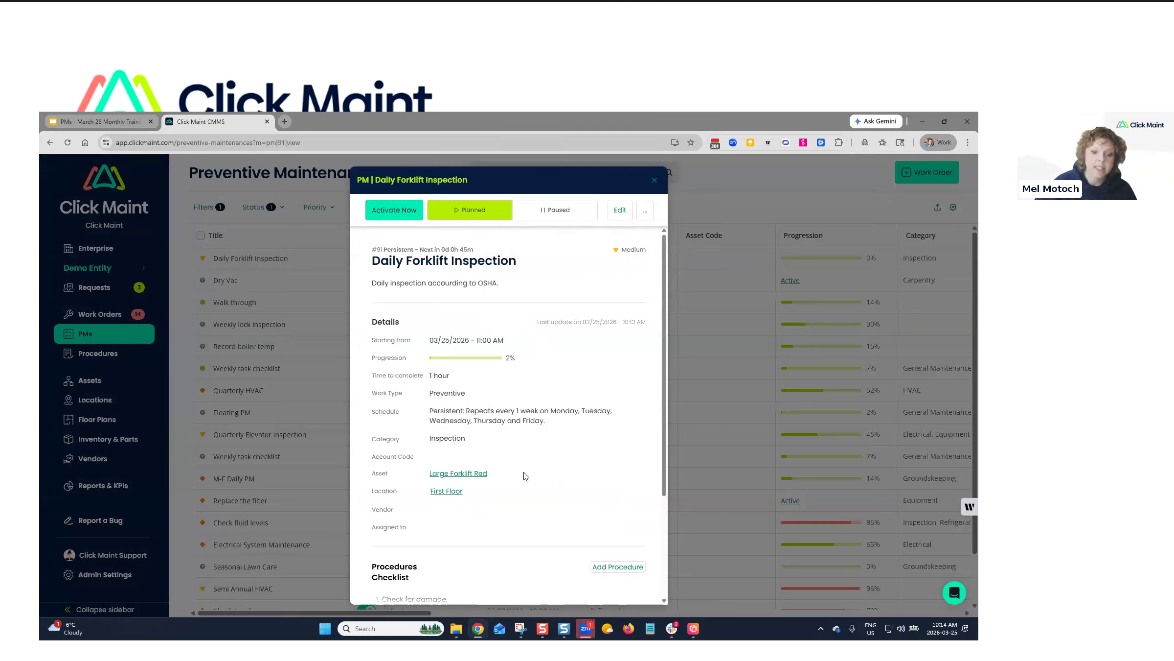
# Start cloning the Daily Forklift Inspection PM and pick Large Forklift Yellow as the asset.
pyautogui.click(643, 216)
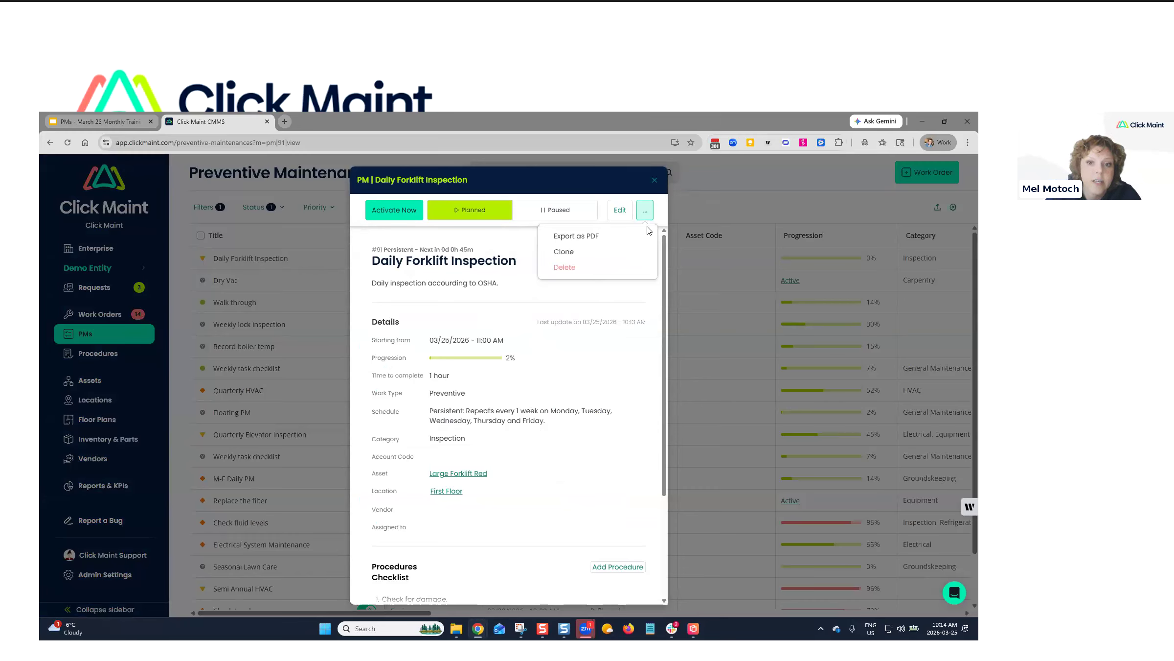
pyautogui.click(582, 256)
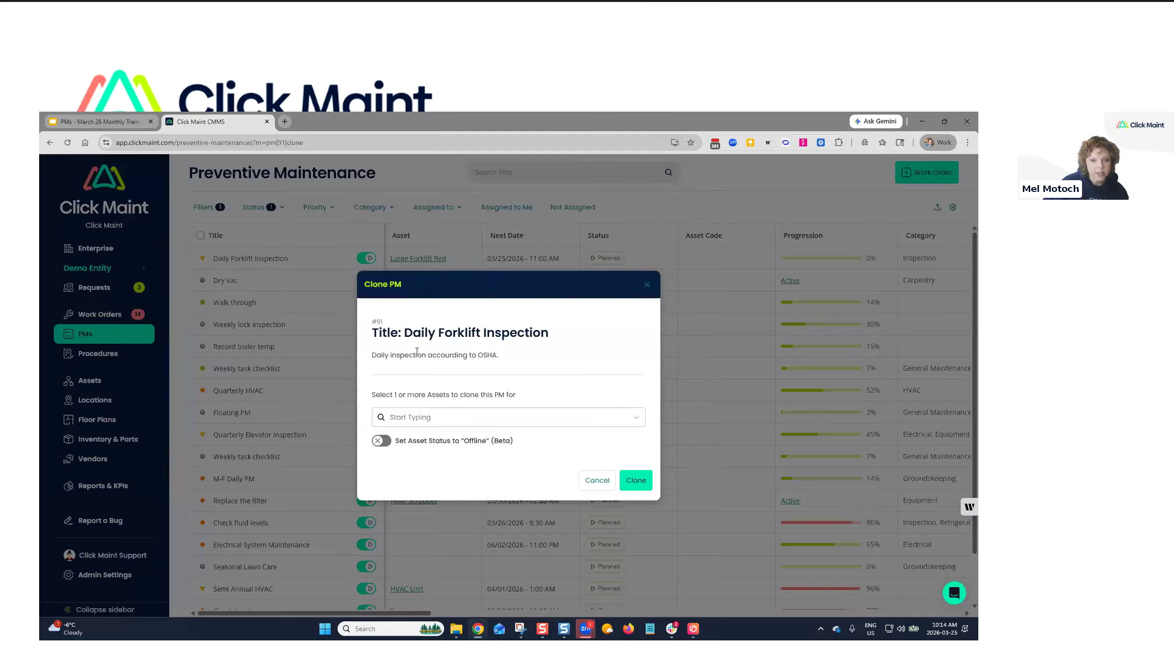
pyautogui.click(428, 420)
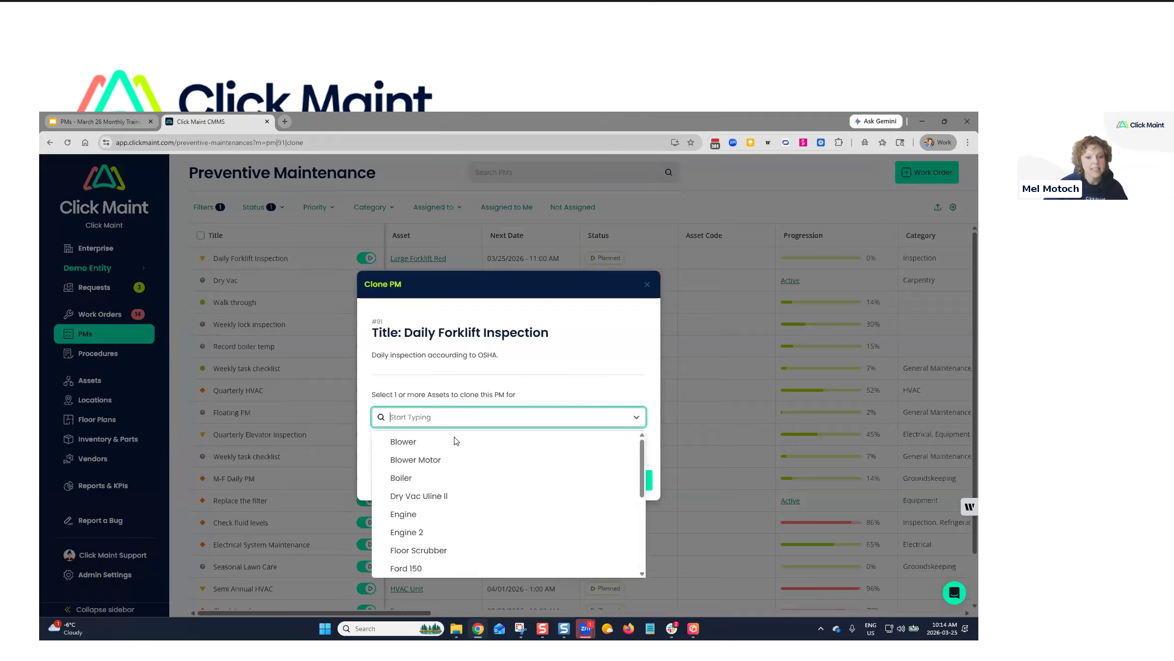
pyautogui.scroll(-1, 451, 471)
pyautogui.scroll(-3, 451, 471)
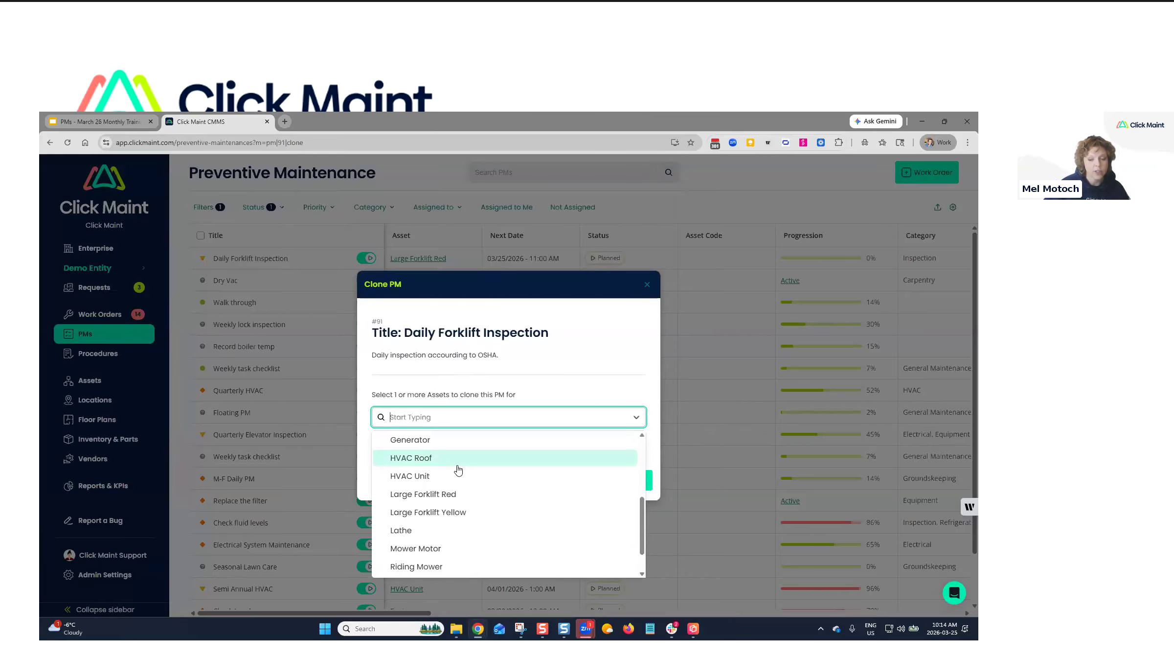
pyautogui.click(464, 515)
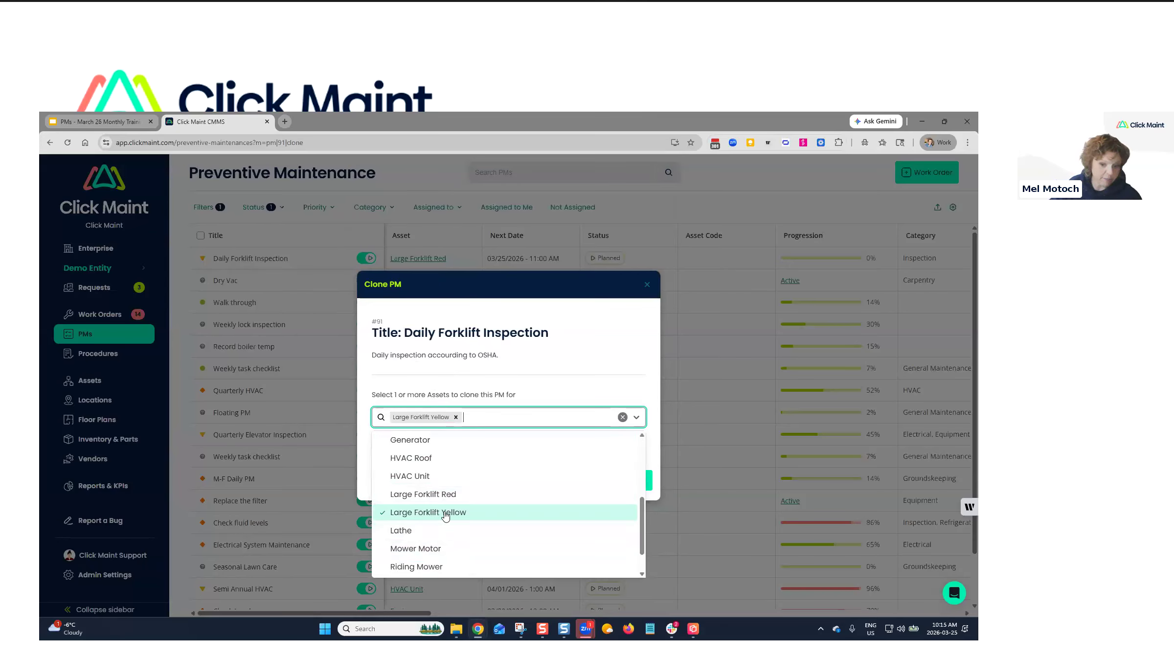
# Drop the briefly added Lathe and Mower Motor assets and create the clone for Large Forklift Yellow only.
pyautogui.click(418, 533)
pyautogui.click(421, 548)
pyautogui.click(543, 417)
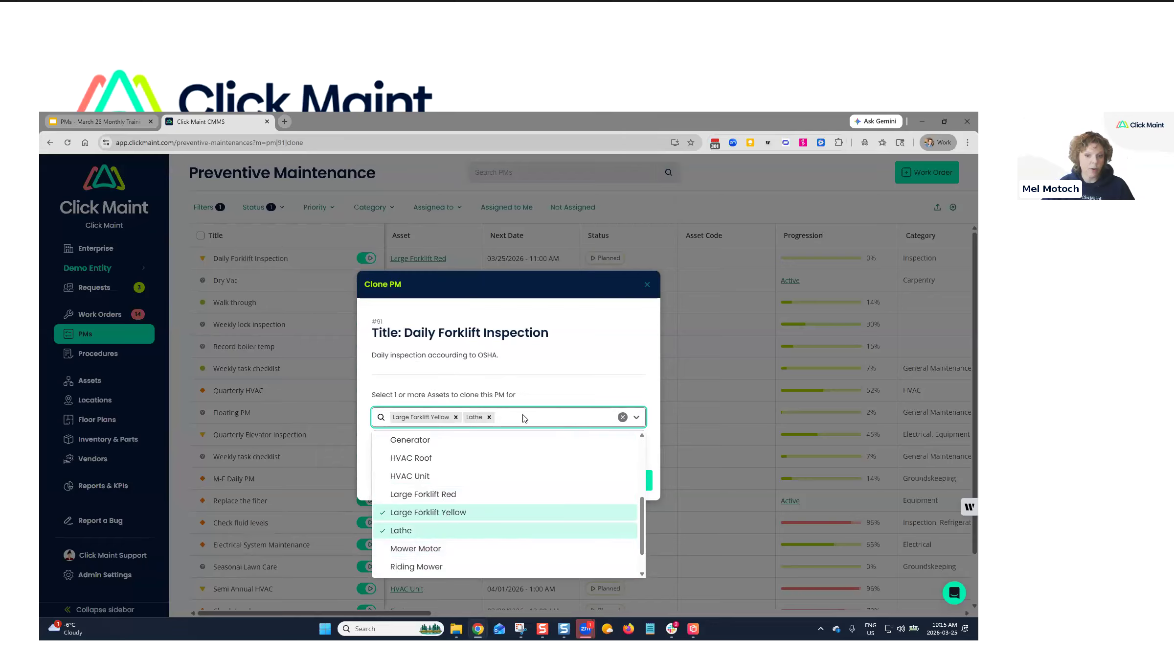
pyautogui.click(489, 417)
pyautogui.click(579, 361)
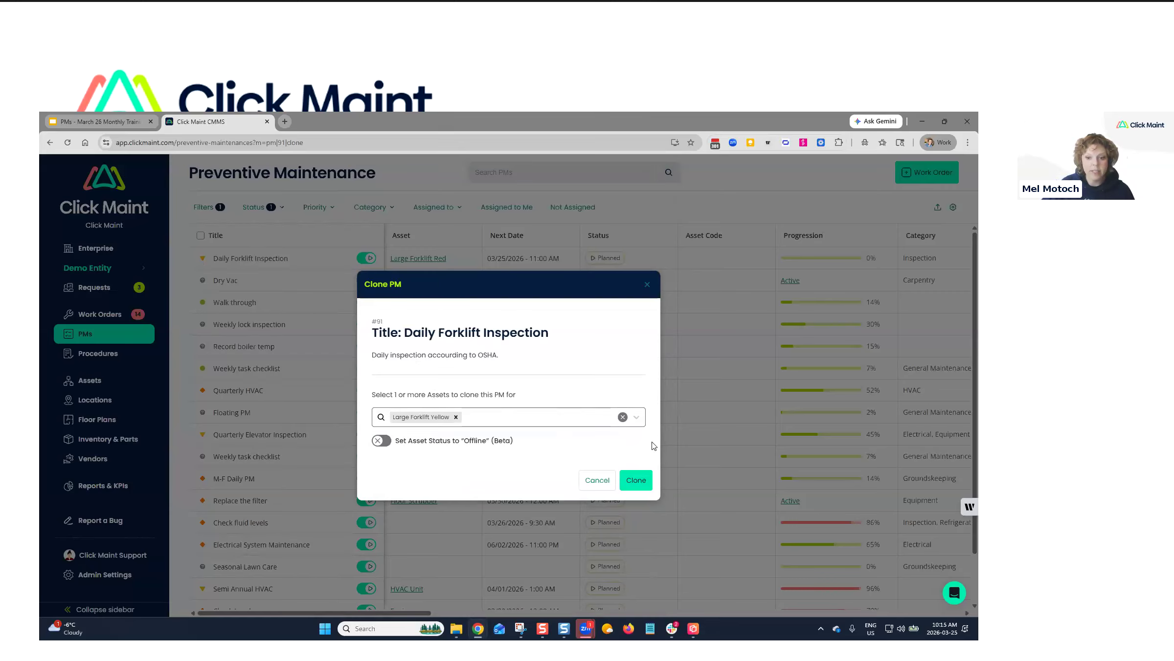
pyautogui.click(644, 487)
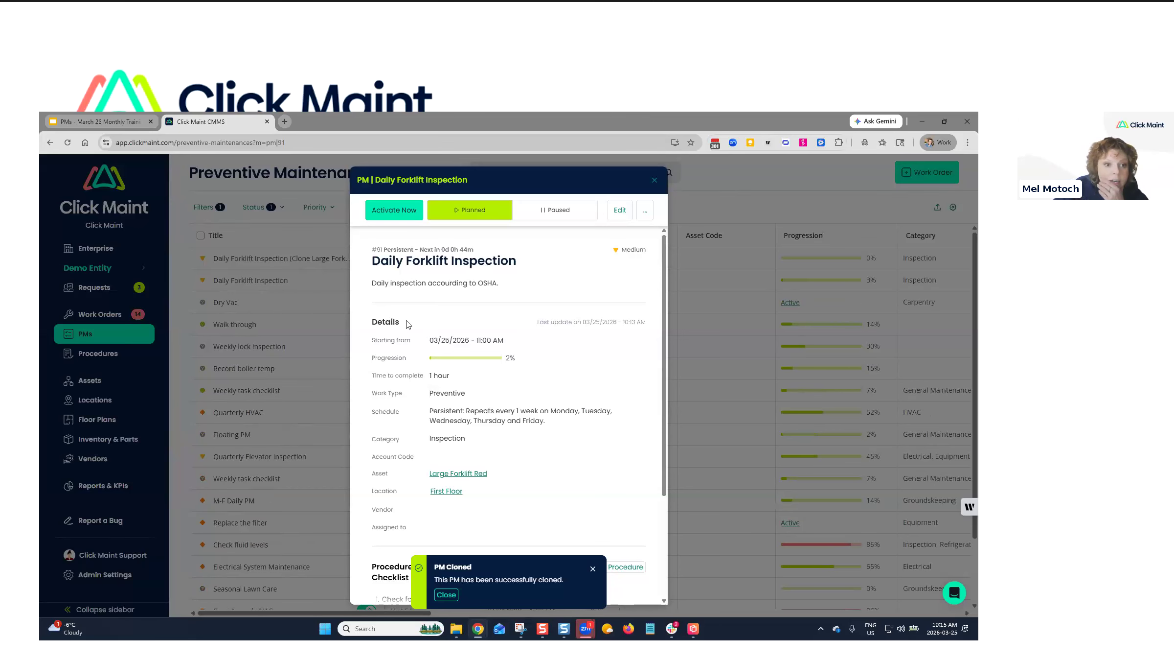
# Close the original PM and open 'Daily Forklift Inspection (Clone Large Forklift Yellow)' from the list.
pyautogui.click(652, 180)
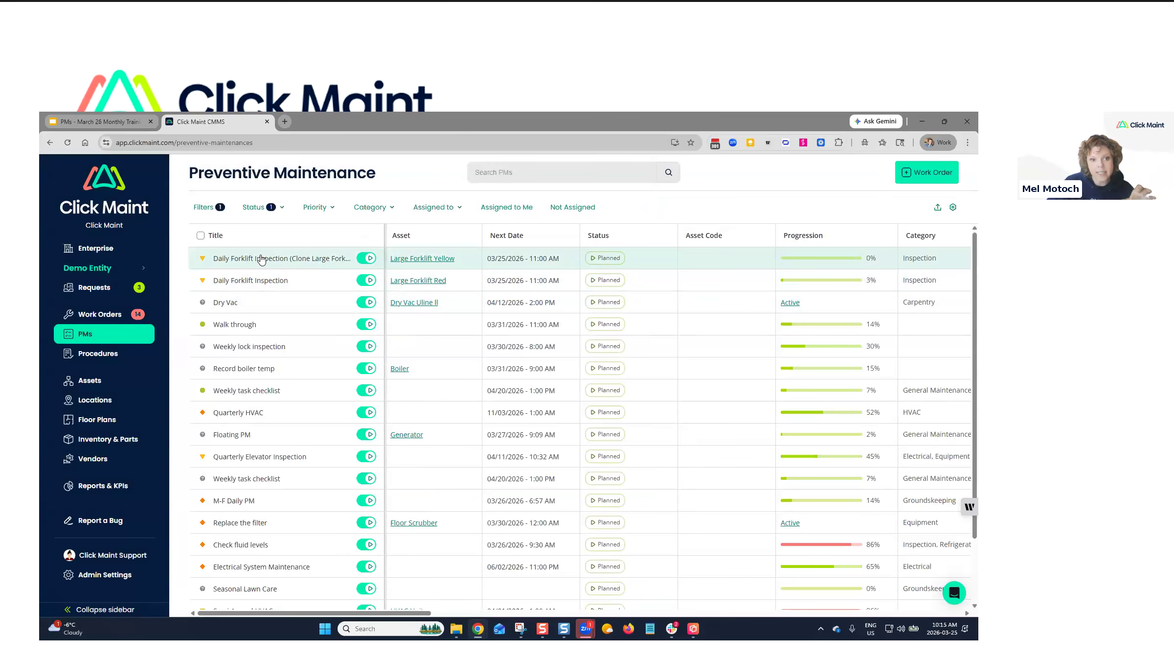
pyautogui.click(294, 268)
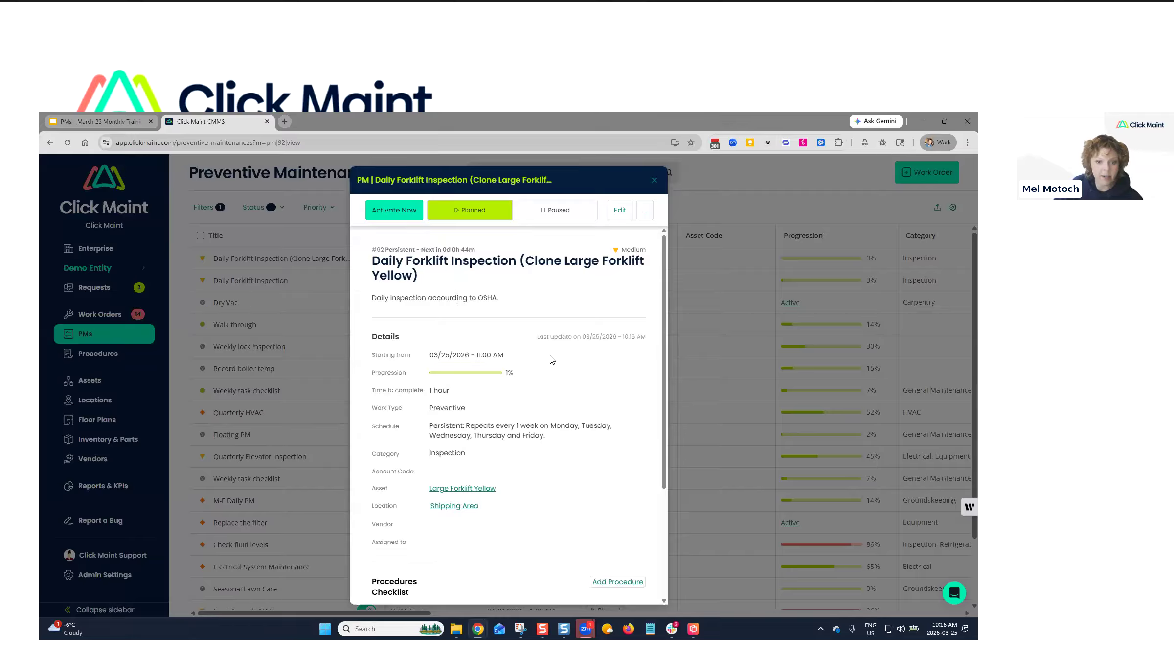
# Edit PM #92's title from '(Clone Large Forklift Yellow)' to 'Daily Forklift Inspection - Large Forklift Yellow'.
pyautogui.click(620, 210)
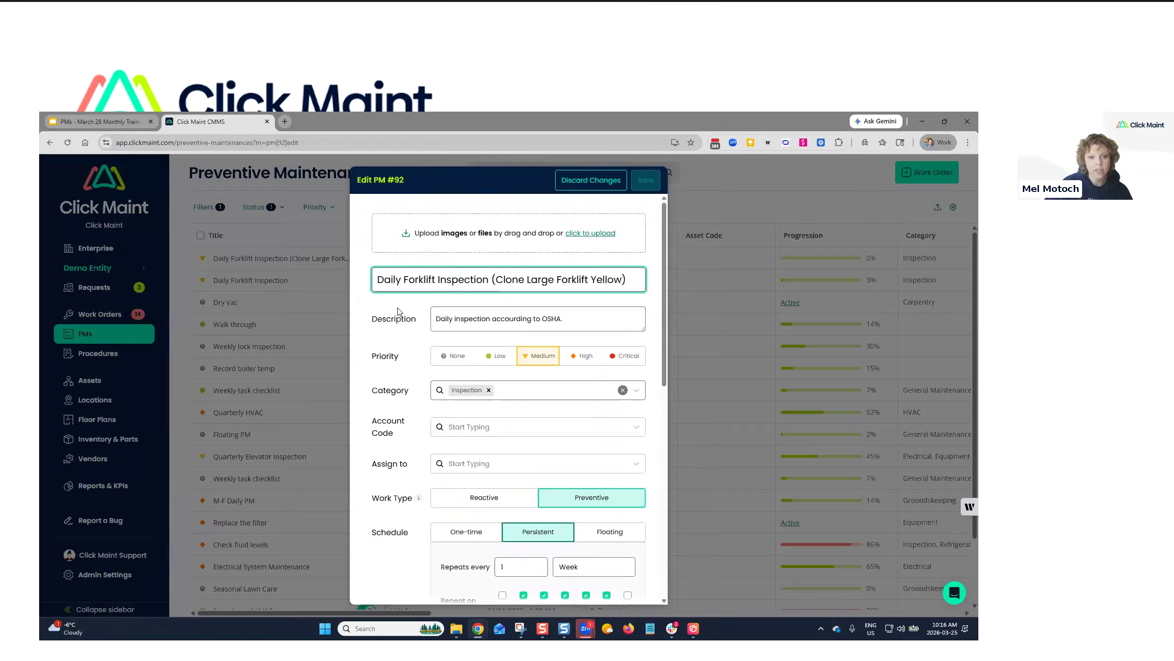
pyautogui.moveTo(492, 279); pyautogui.dragTo(640, 277)
pyautogui.click(555, 282)
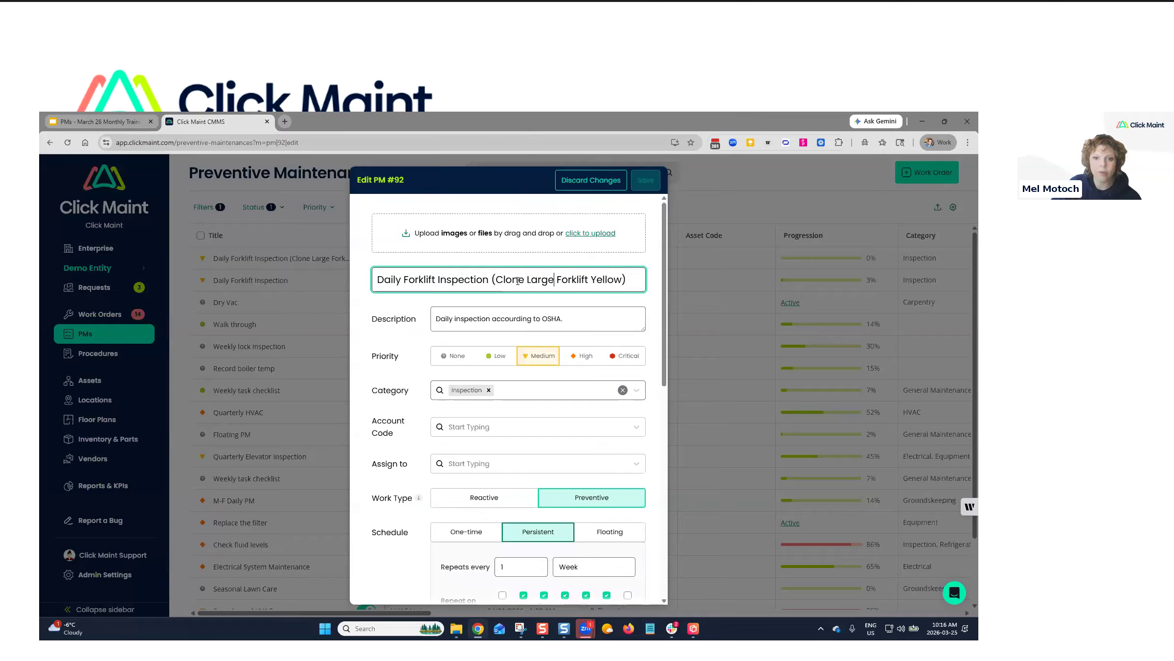
pyautogui.moveTo(527, 280); pyautogui.dragTo(488, 277)
pyautogui.press('BackSpace')
pyautogui.write('-')
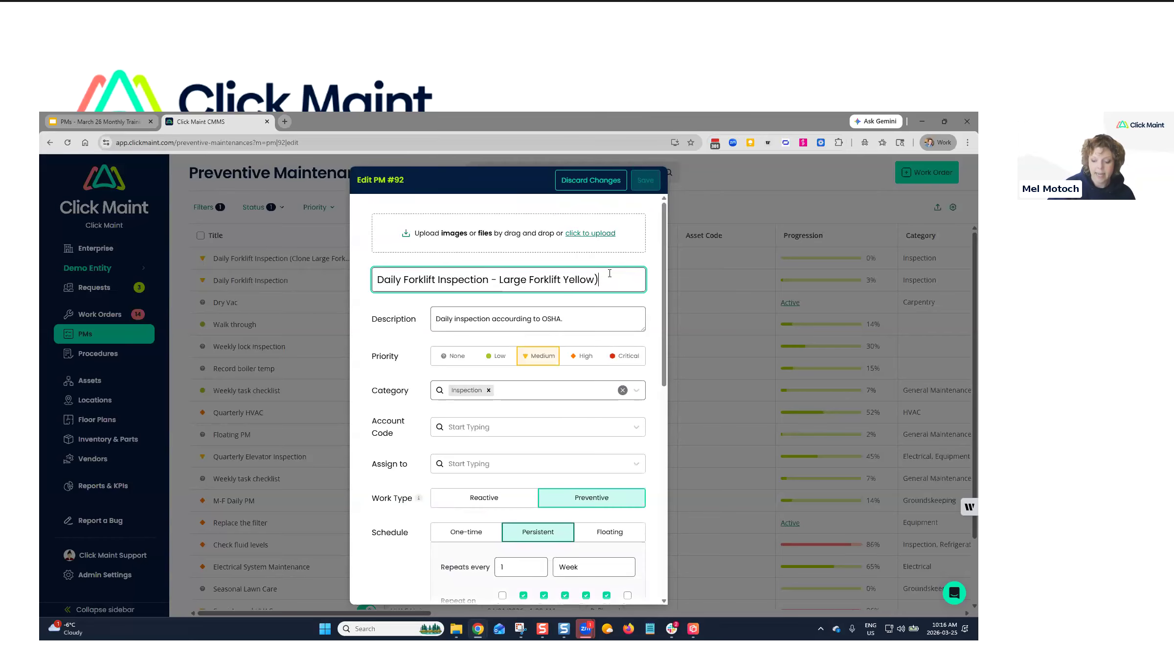
pyautogui.press('BackSpace')
pyautogui.press('BackSpace')
pyautogui.write('w')
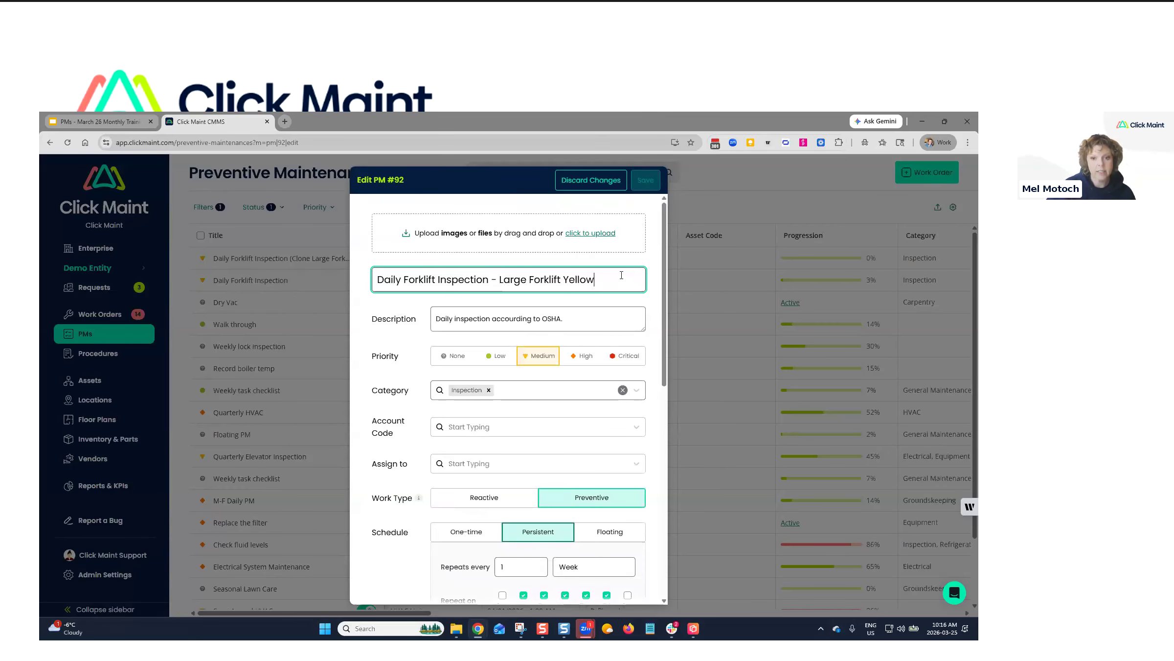
pyautogui.scroll(-4, 507, 334)
pyautogui.scroll(-5, 500, 372)
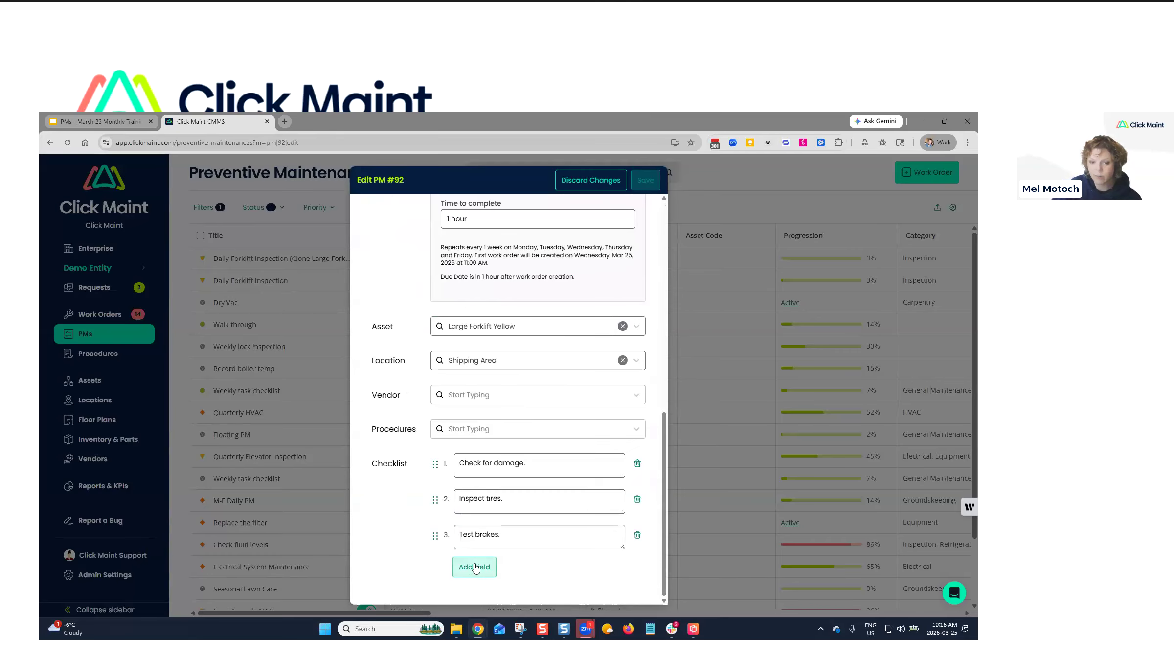
# Add 'Check chains.' as the fourth checklist item, save the PM and close the editor.
pyautogui.click(483, 567)
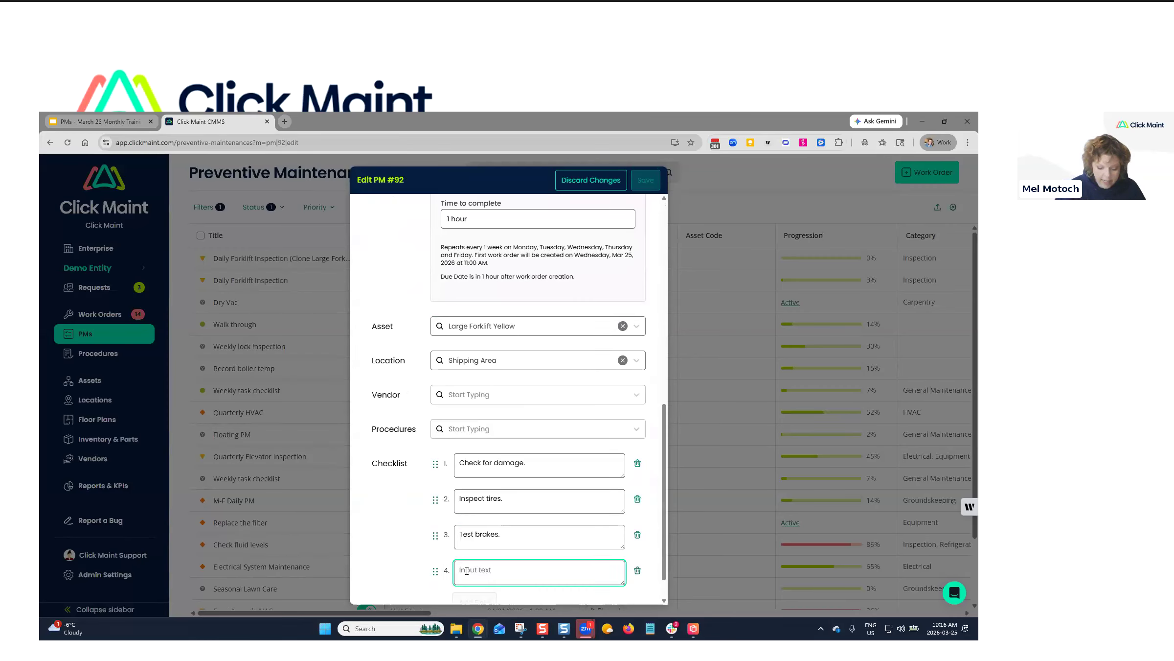
pyautogui.write('Check chains.')
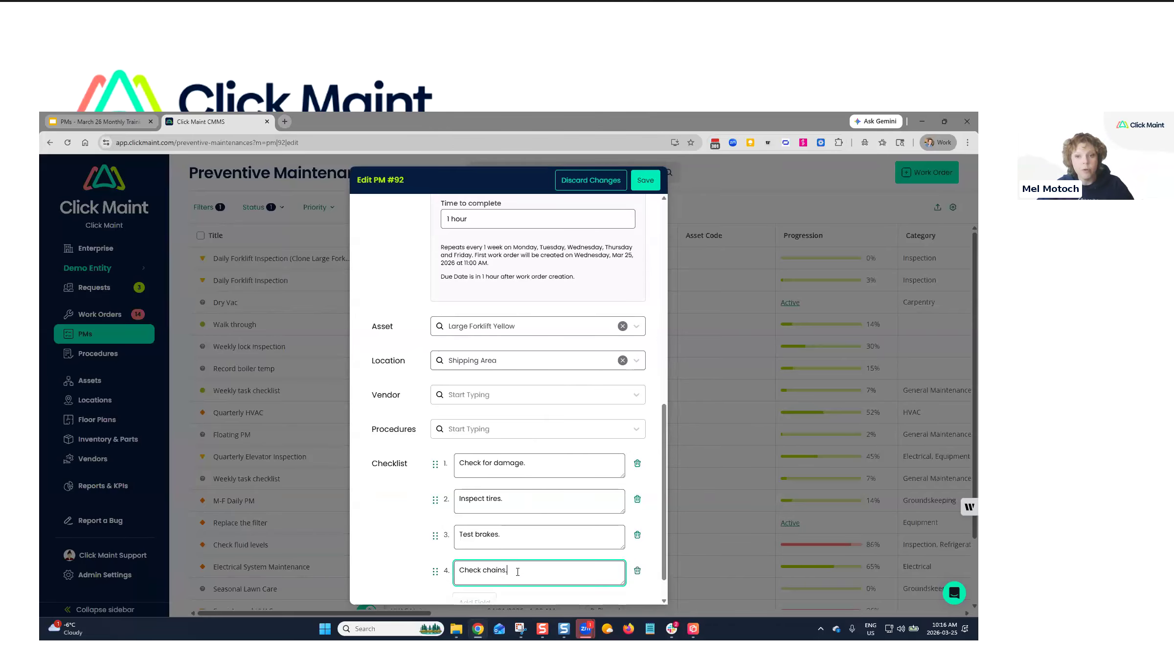
pyautogui.click(649, 182)
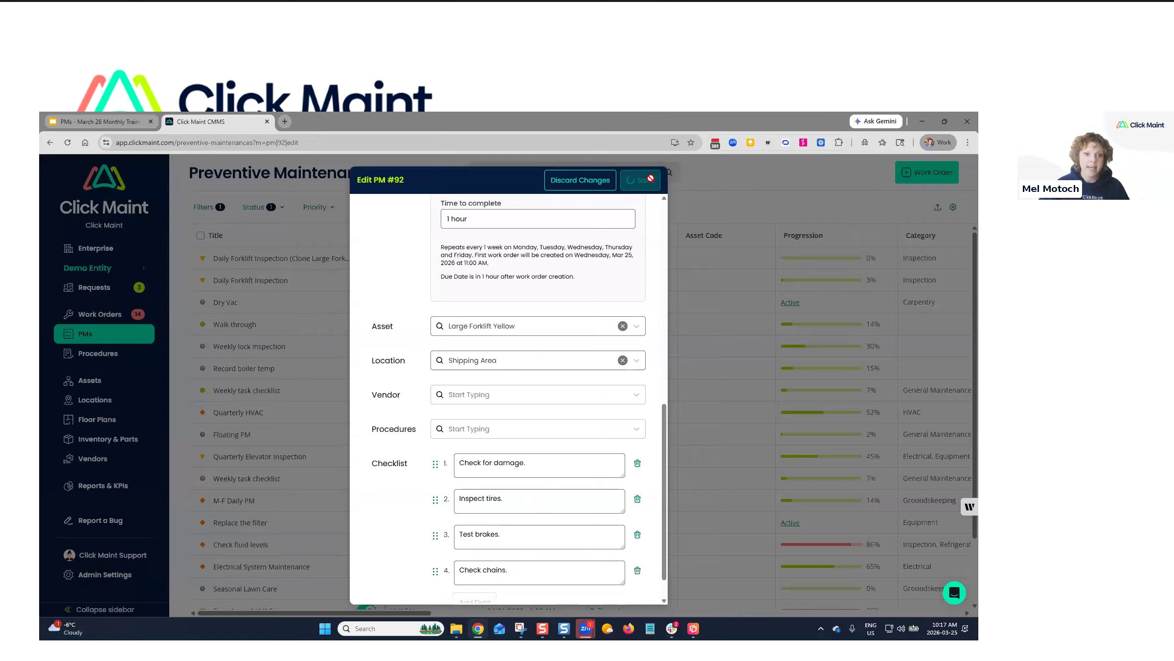
pyautogui.click(655, 180)
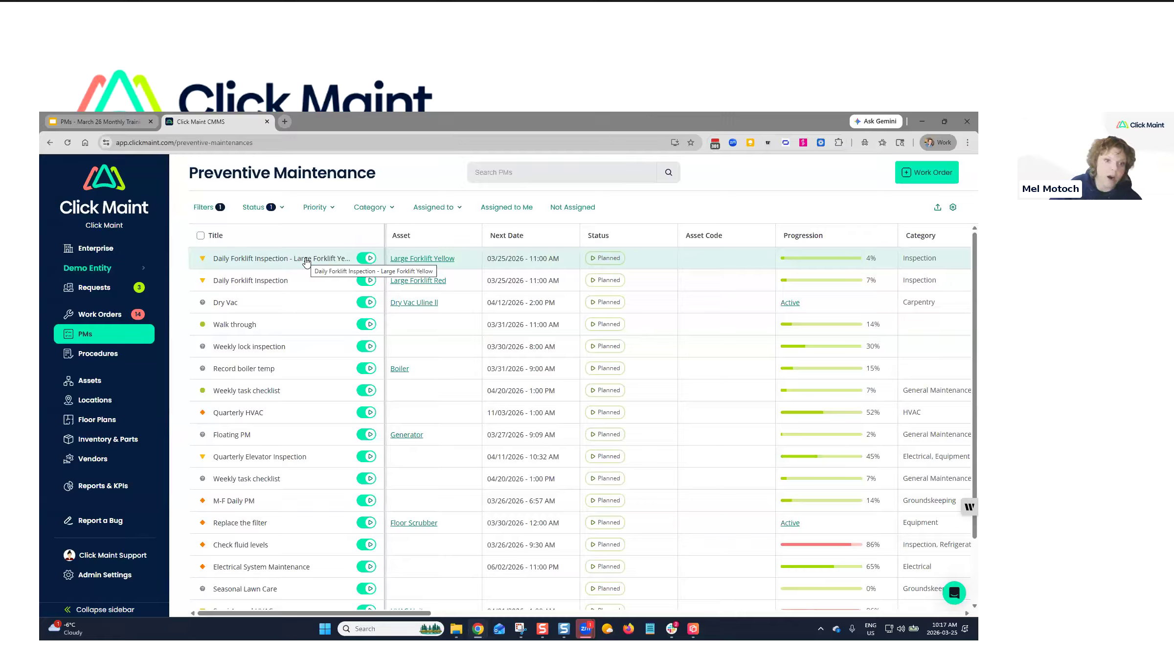
# Reopen the Daily Forklift Inspection - Large Forklift Yellow PM, leaving the Status filter unchanged.
pyautogui.click(247, 260)
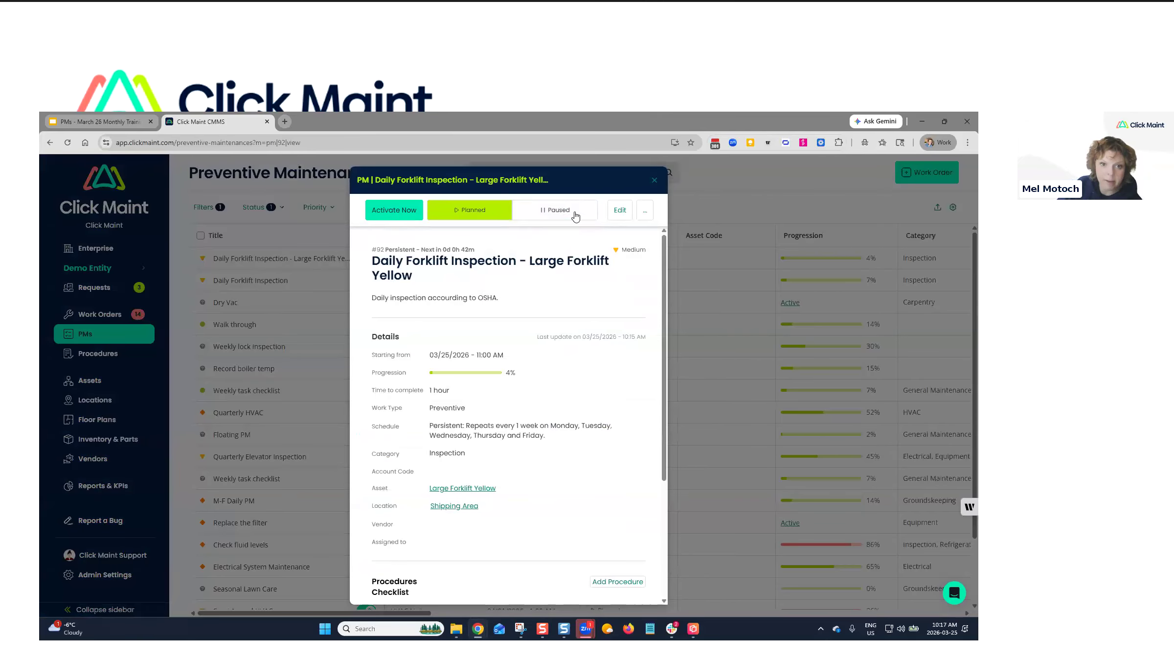
pyautogui.click(655, 181)
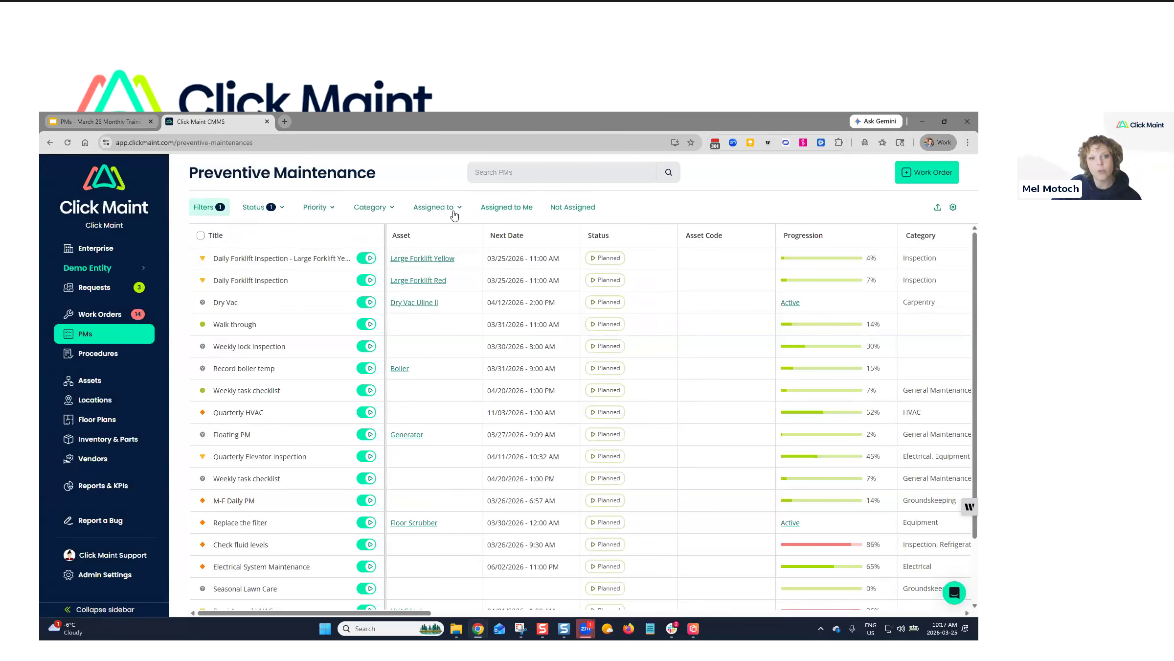
pyautogui.click(253, 211)
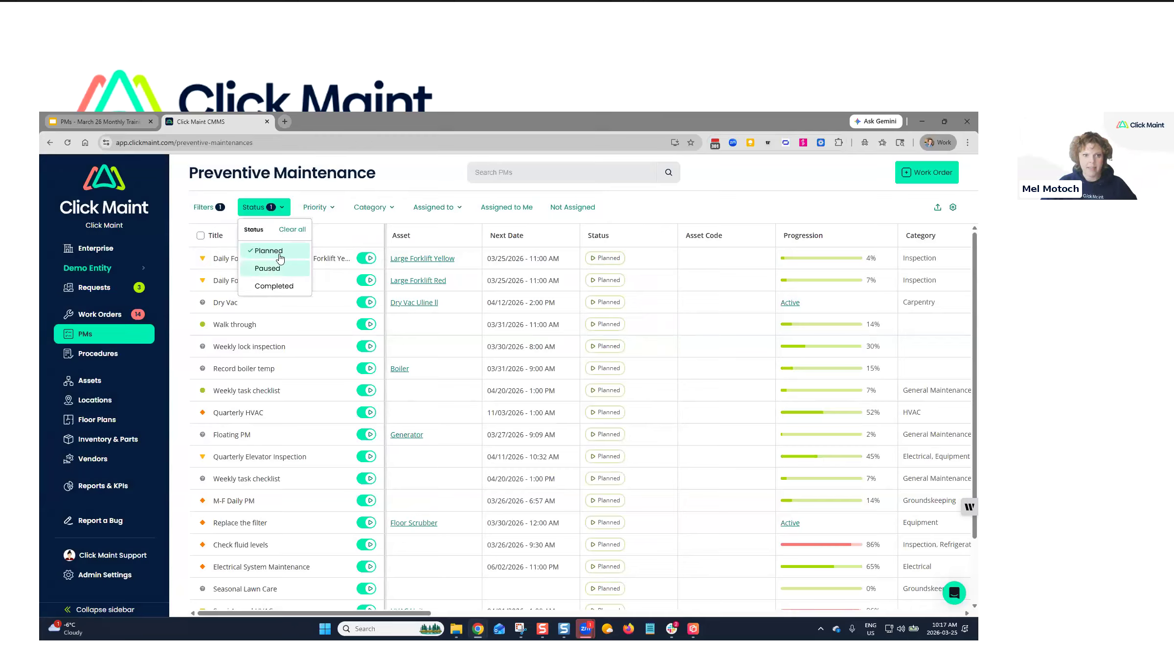
pyautogui.click(402, 188)
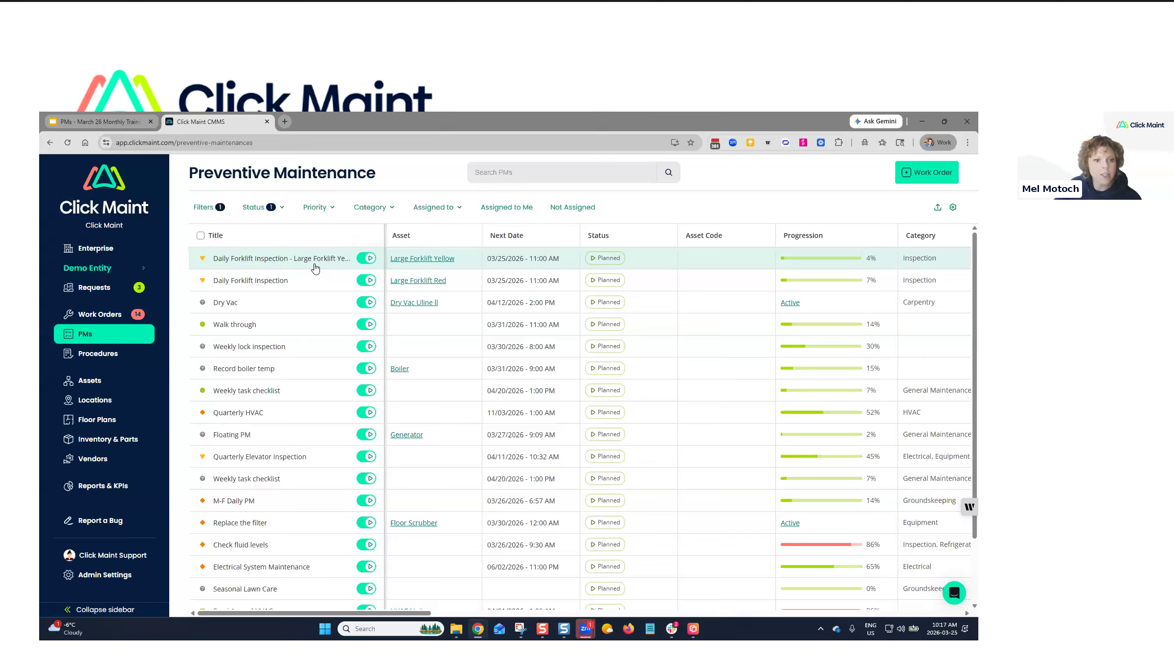
pyautogui.click(269, 262)
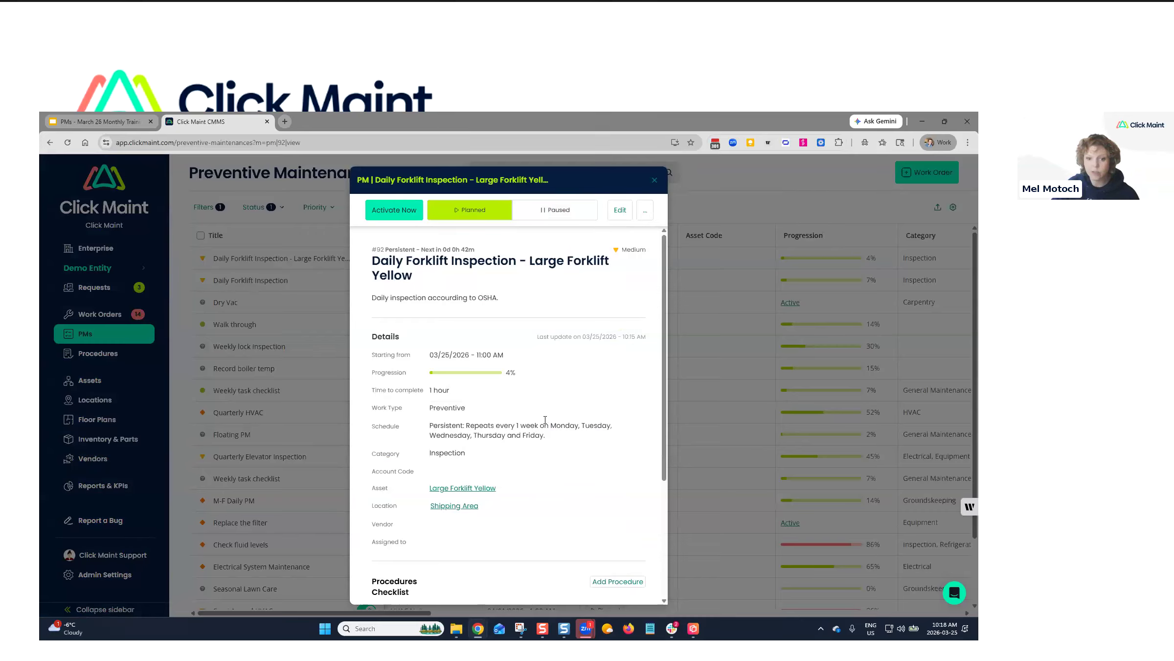
# Set the Large Forklift Yellow inspection PM's status to Paused.
pyautogui.moveTo(473, 434); pyautogui.dragTo(566, 446)
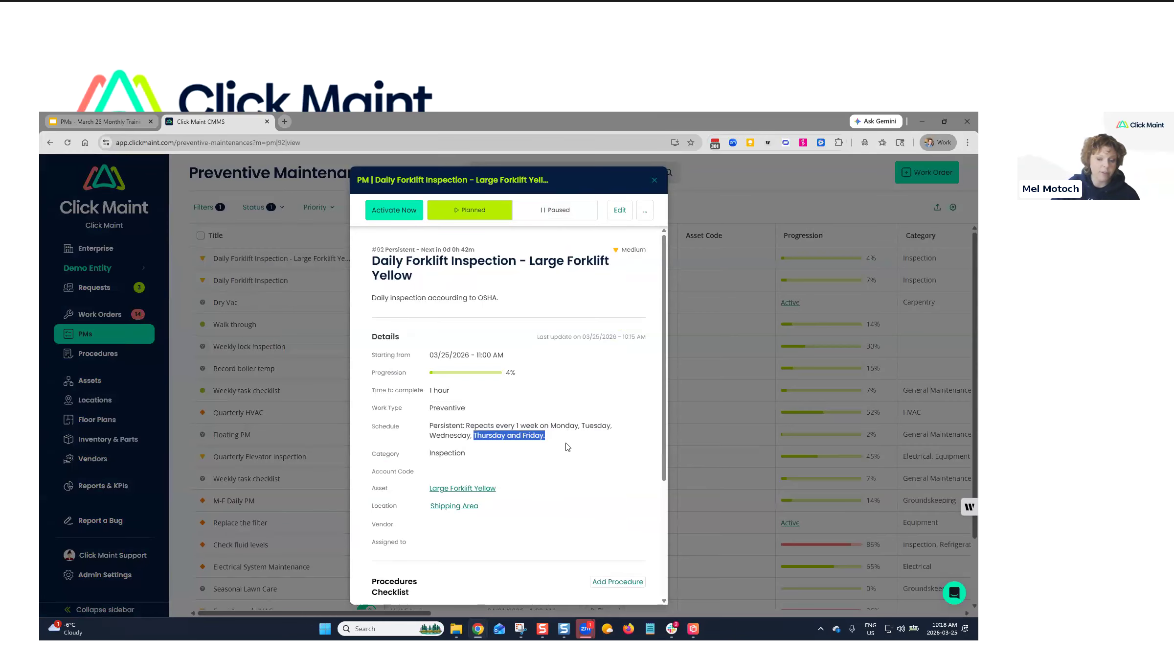
pyautogui.click(559, 214)
pyautogui.click(559, 210)
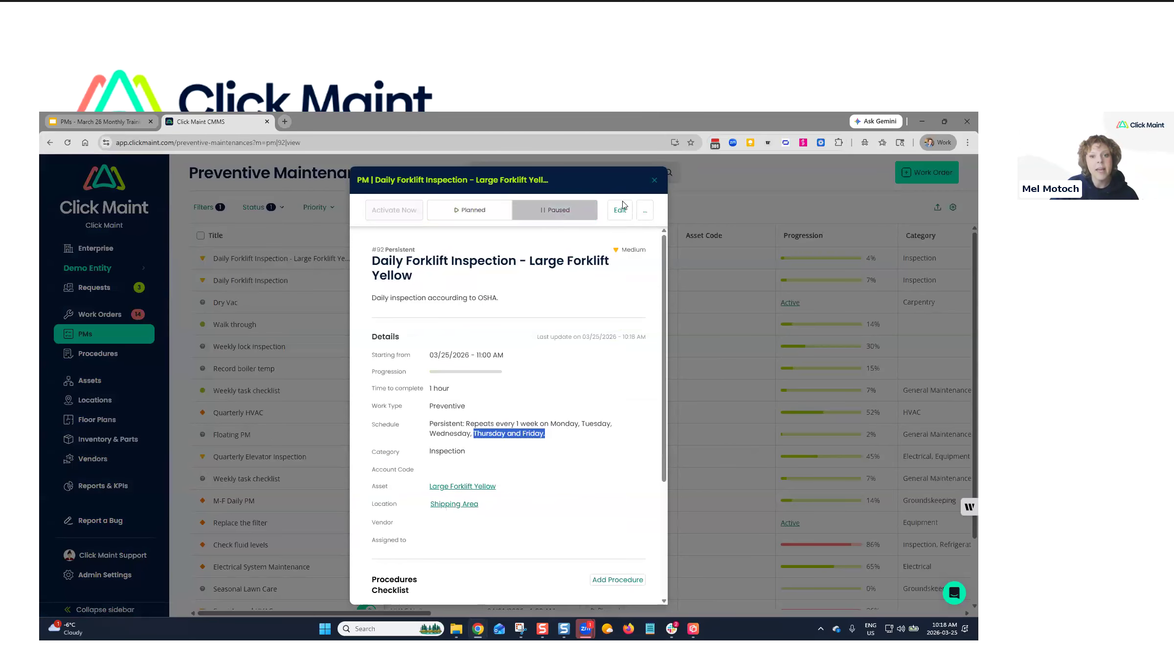
pyautogui.click(655, 180)
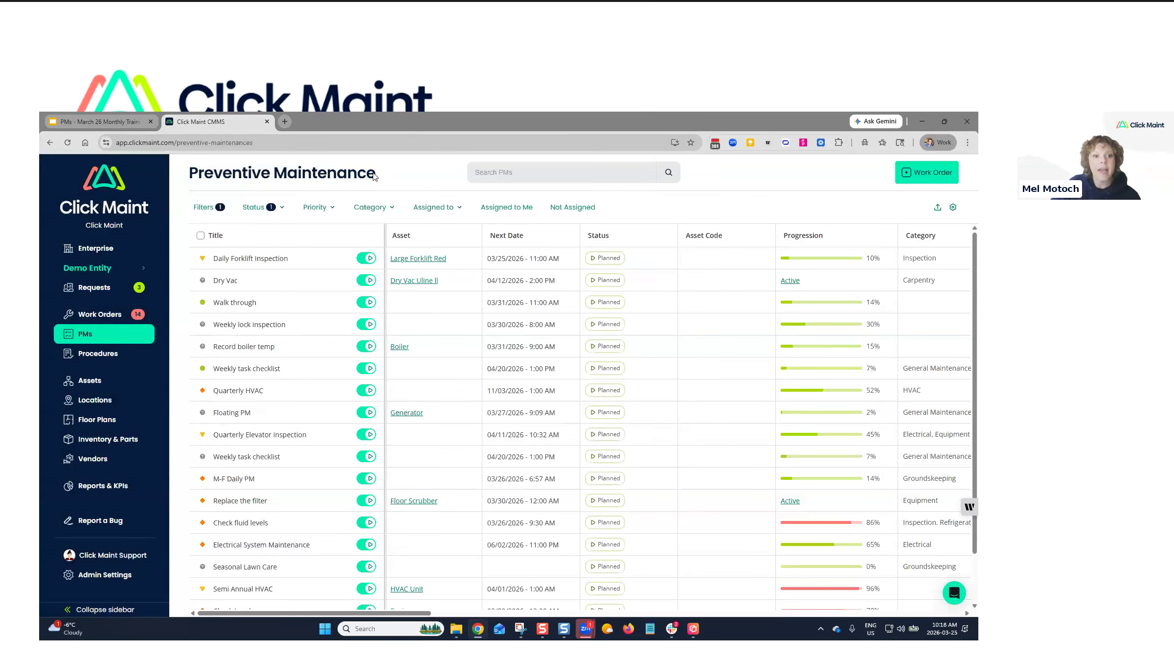
# Change the Status filter from Planned to Paused, listing four PMs.
pyautogui.click(256, 209)
pyautogui.click(268, 250)
pyautogui.click(267, 268)
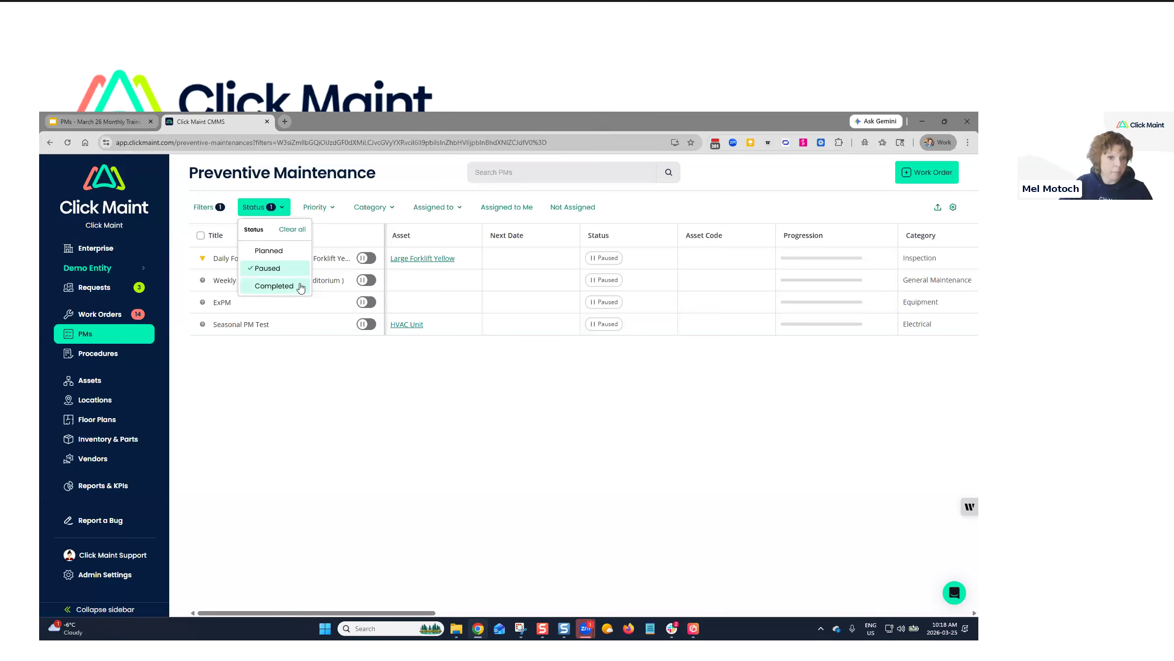
# Return the paused Large Forklift Yellow inspection PM to Planned status.
pyautogui.click(269, 288)
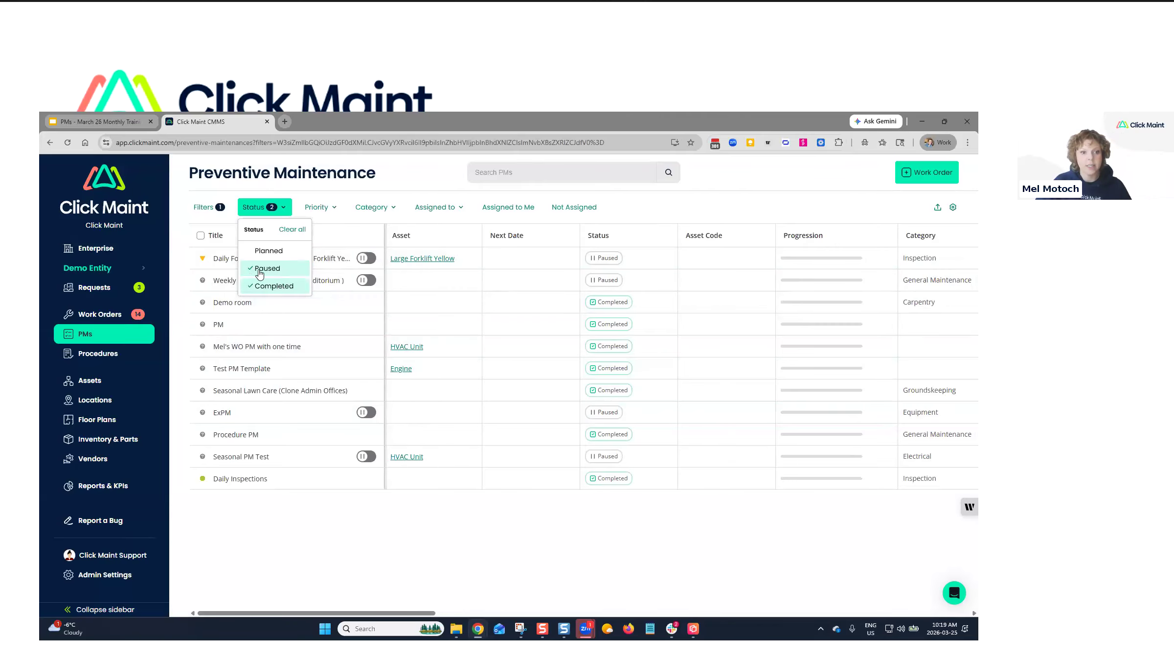
pyautogui.click(276, 288)
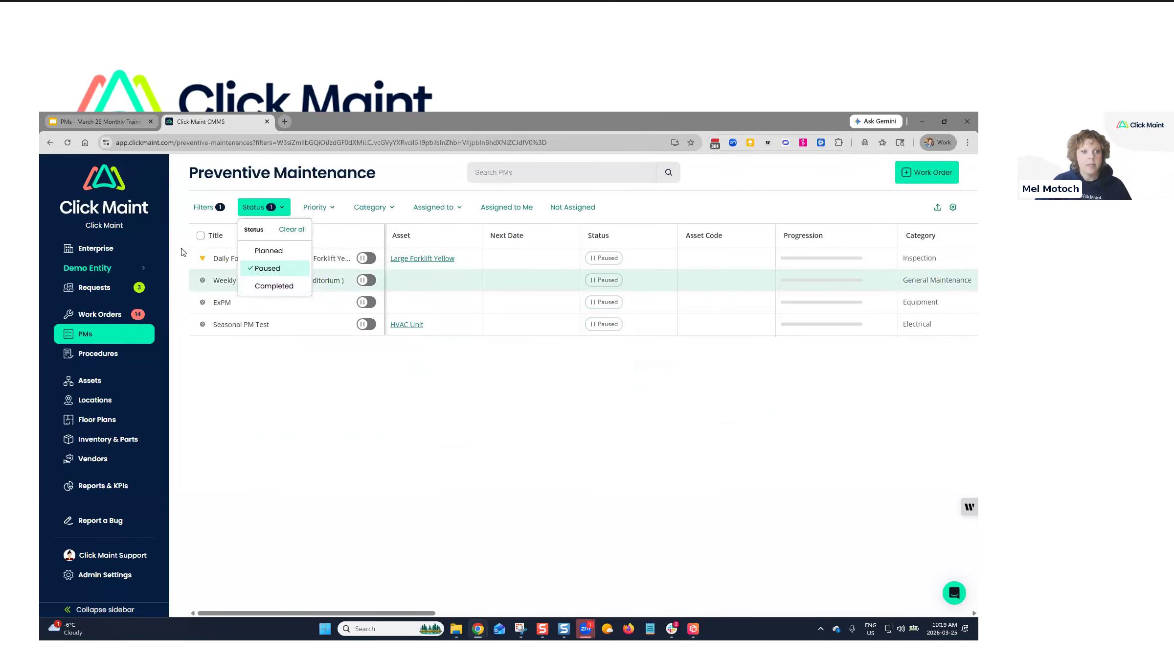
pyautogui.click(227, 259)
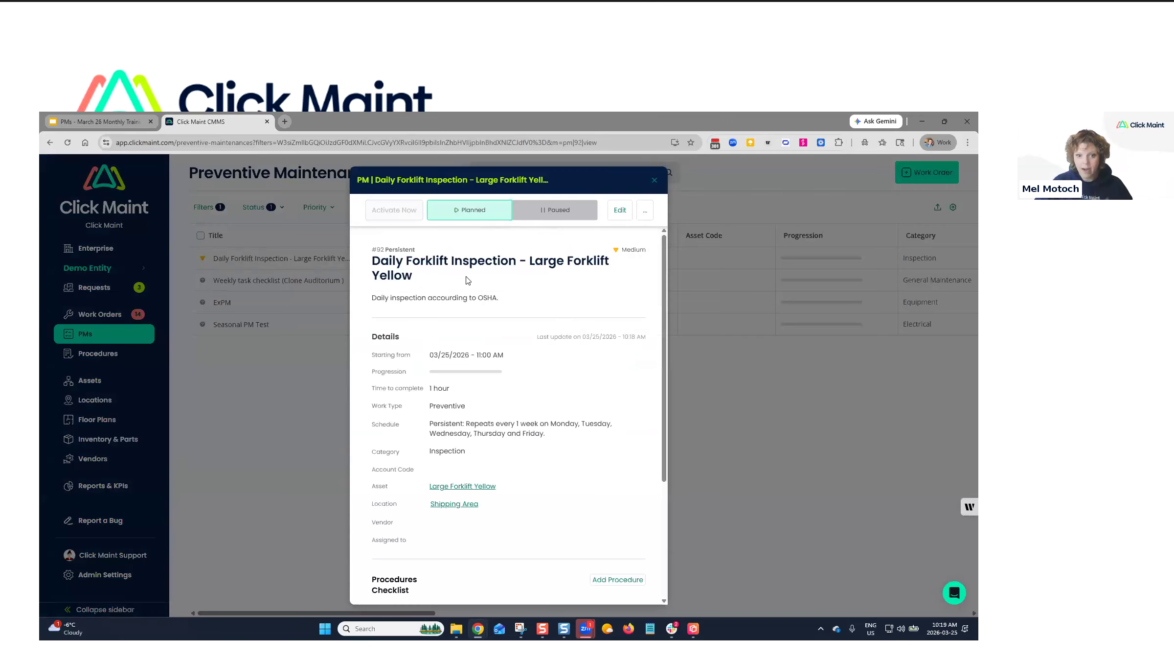
pyautogui.click(478, 210)
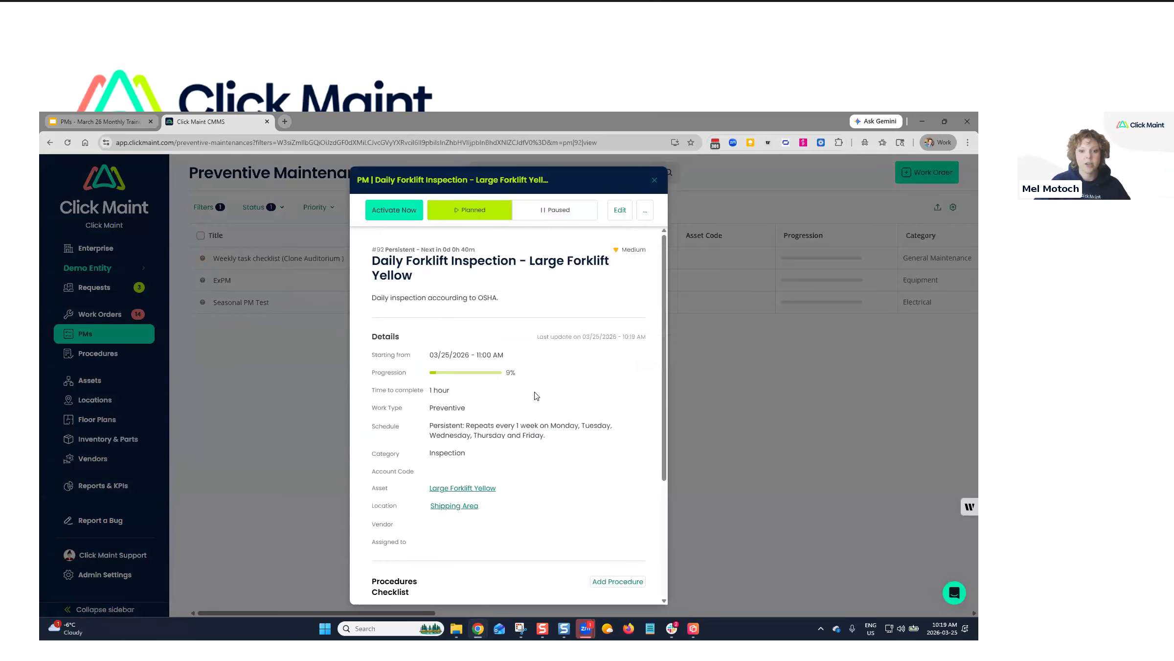
pyautogui.moveTo(431, 423); pyautogui.dragTo(571, 444)
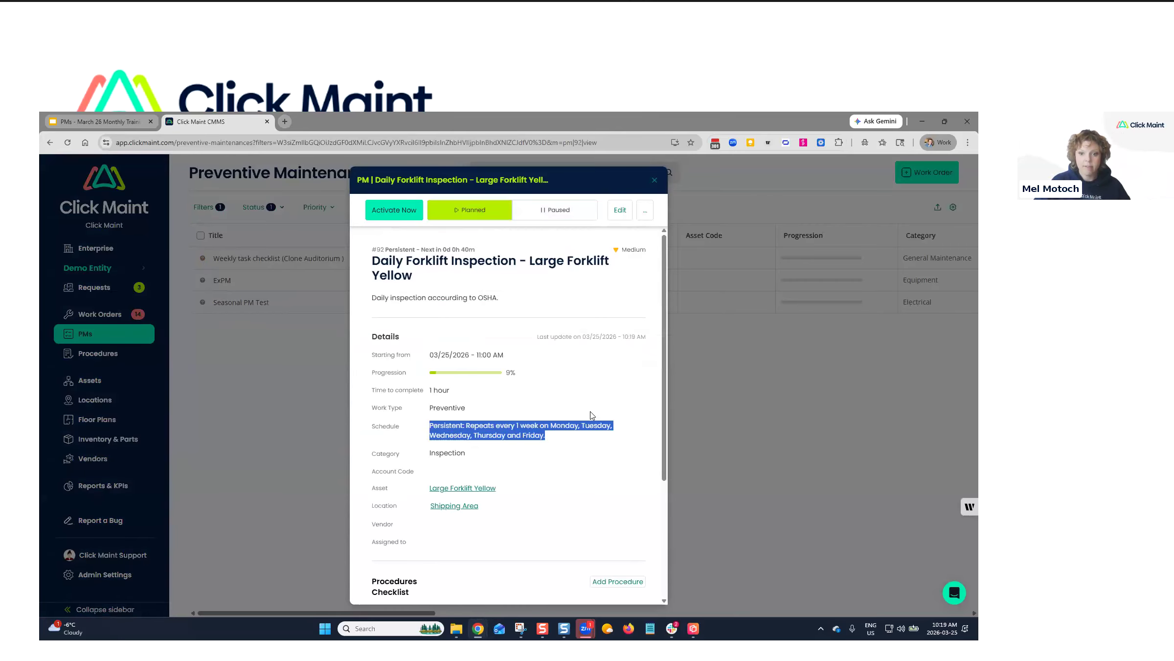
pyautogui.click(653, 182)
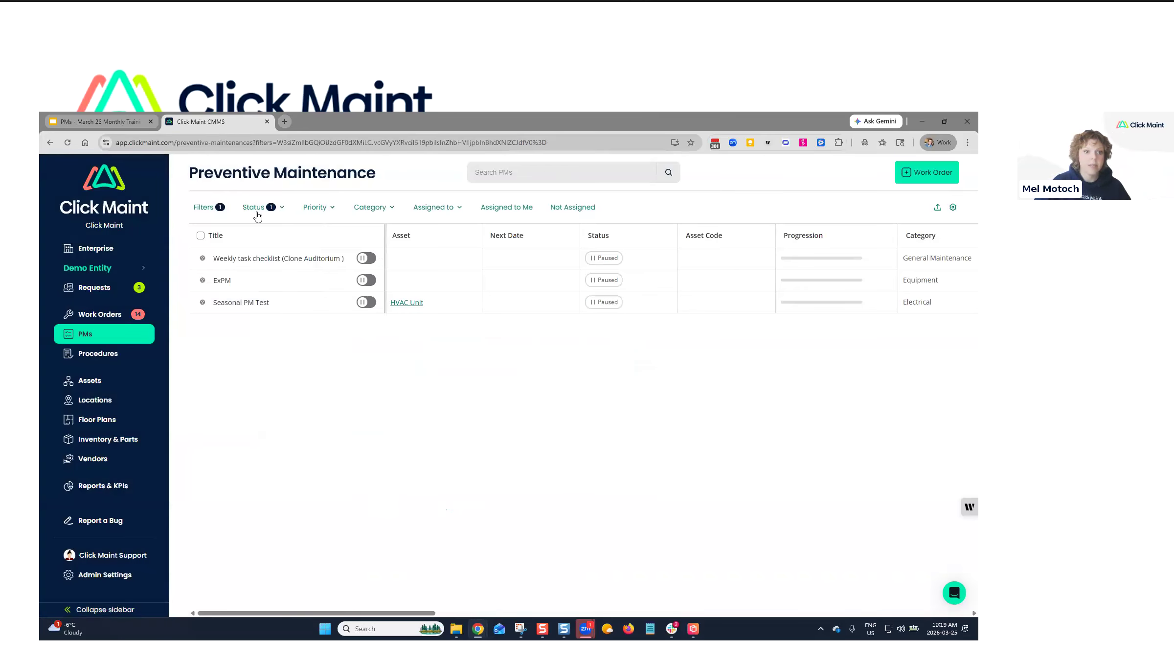
# Switch the Status filter back to show only Planned PMs.
pyautogui.click(255, 208)
pyautogui.click(270, 249)
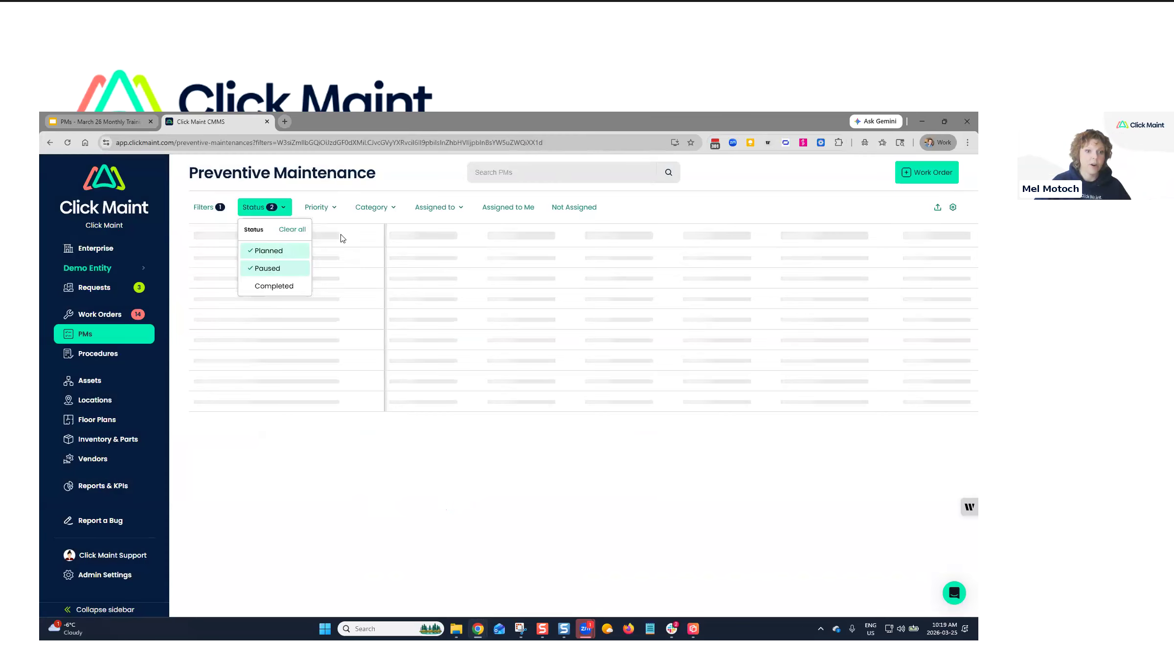
pyautogui.click(424, 172)
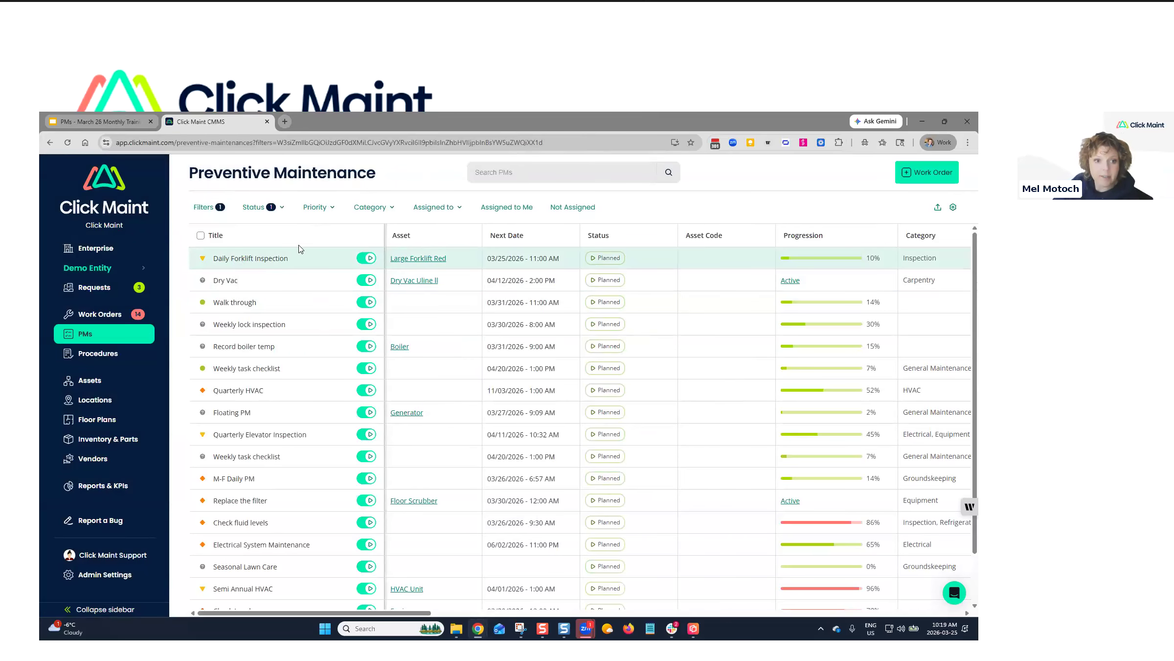
# Activate the Large Forklift Red Daily Forklift Inspection PM now so its progression reads Active.
pyautogui.click(250, 259)
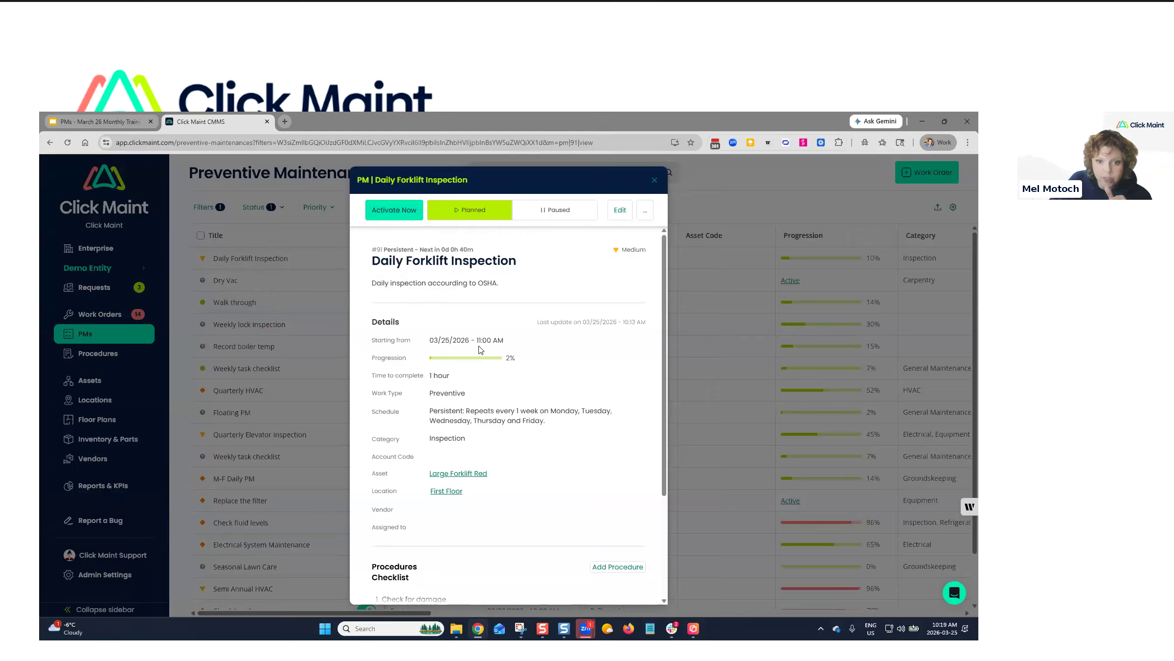
pyautogui.moveTo(476, 340); pyautogui.dragTo(521, 342)
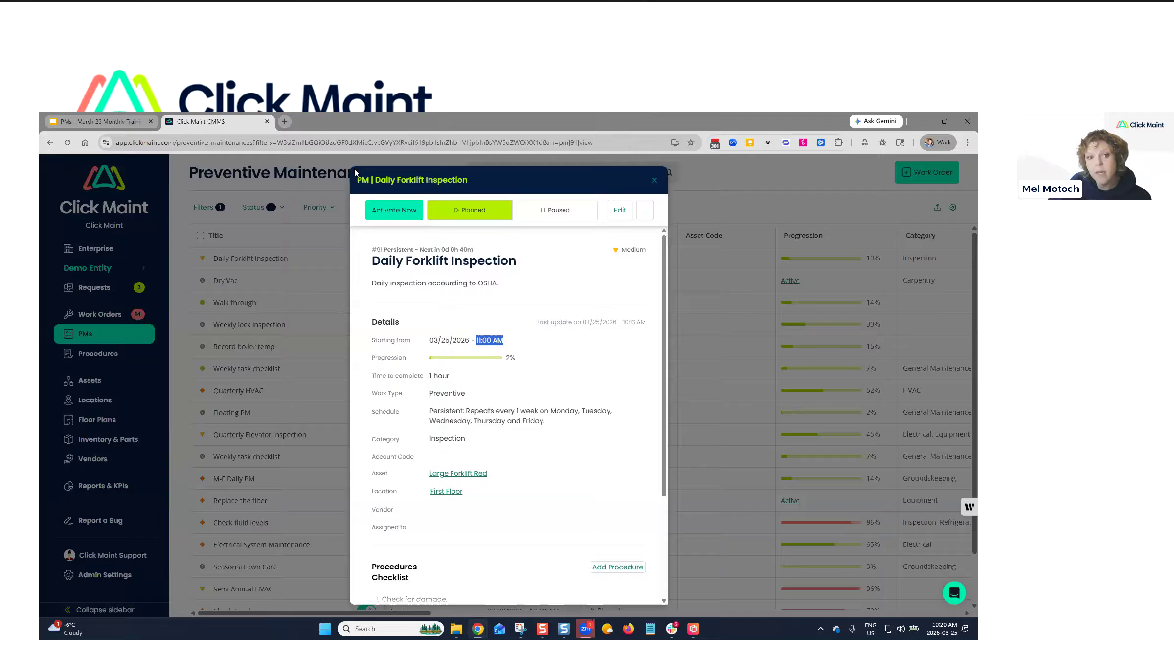
pyautogui.click(398, 210)
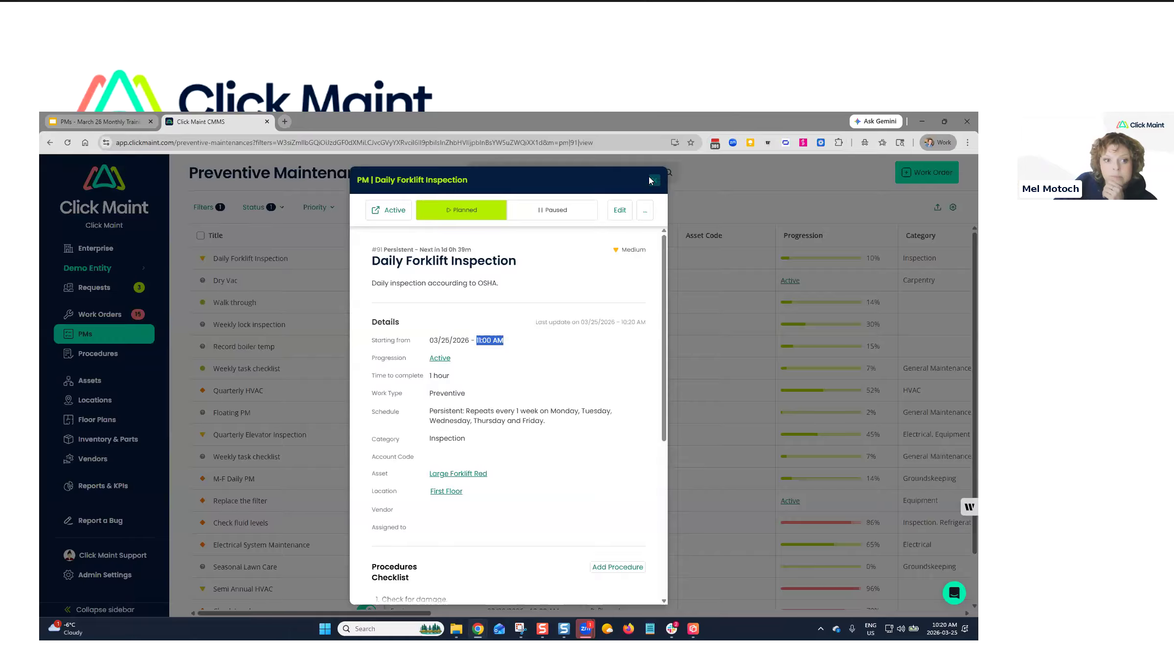
pyautogui.click(650, 179)
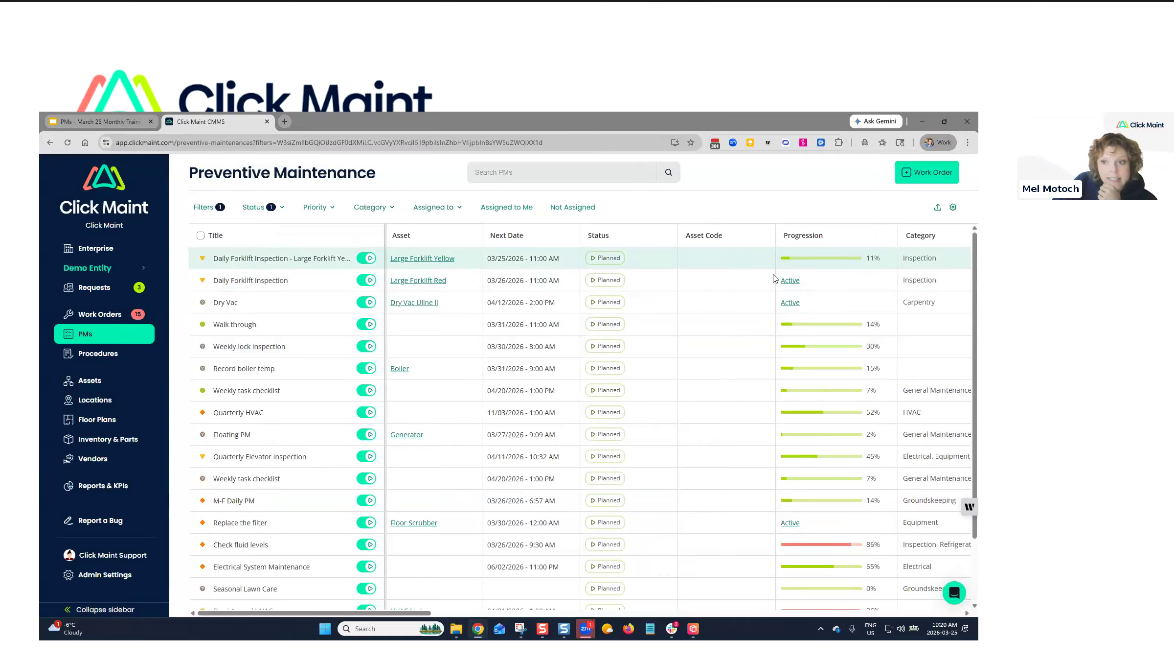
pyautogui.click(101, 314)
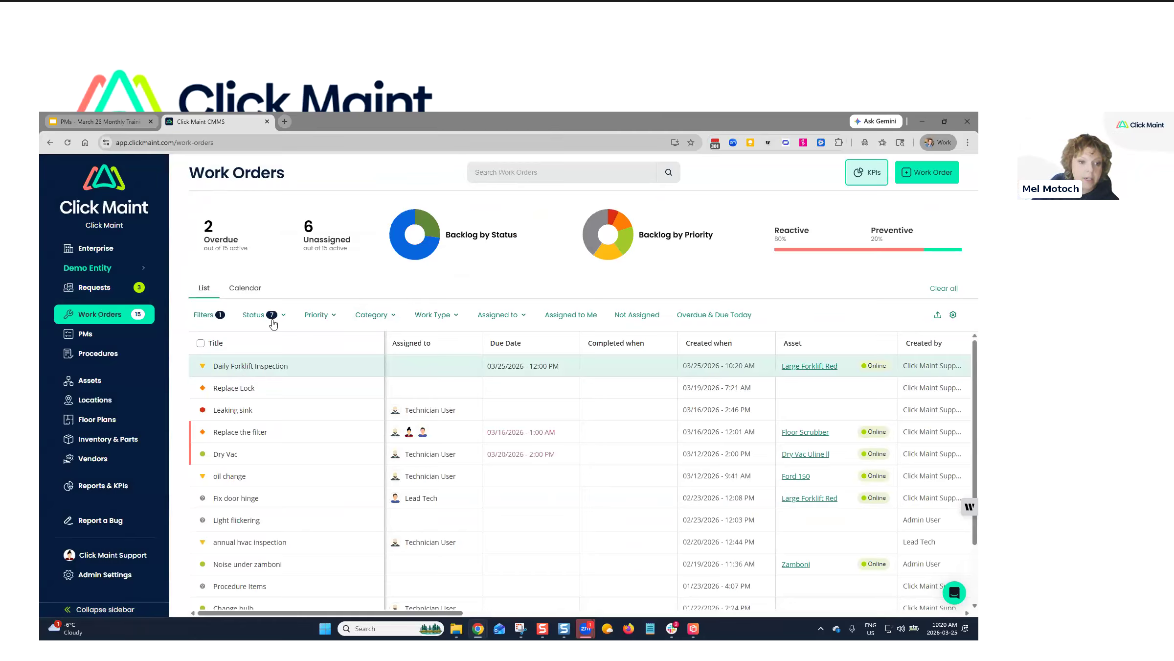
pyautogui.click(95, 339)
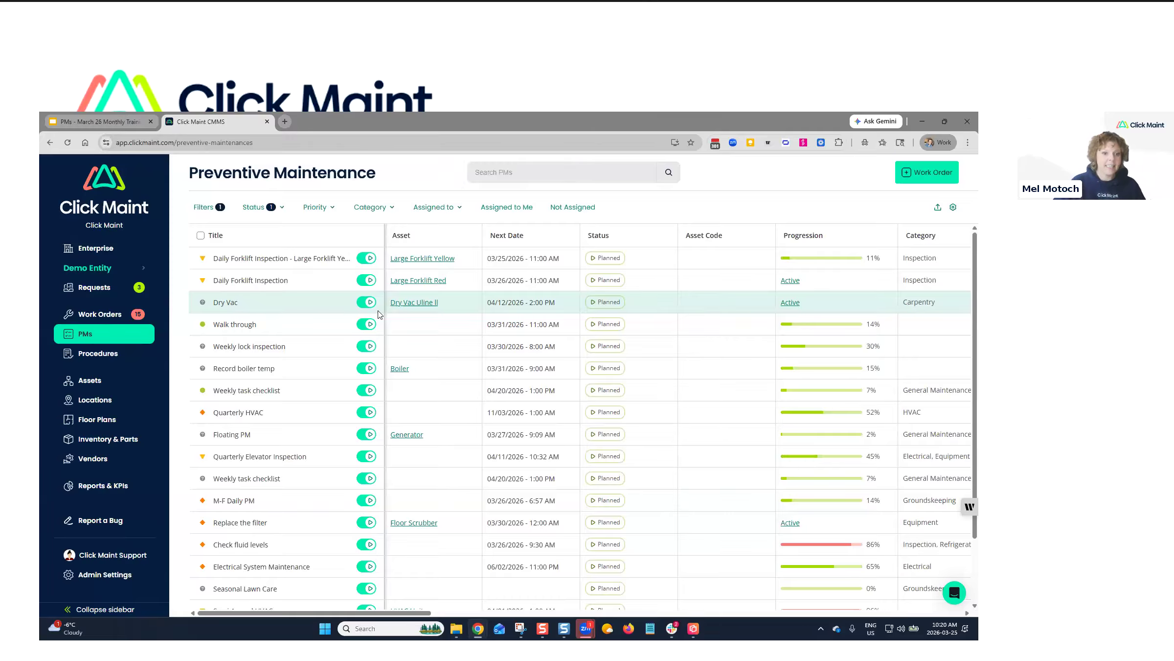
# Discard the Daily Forklift Inspection PM's unsaved edits, close it, and go to Work Orders.
pyautogui.click(242, 282)
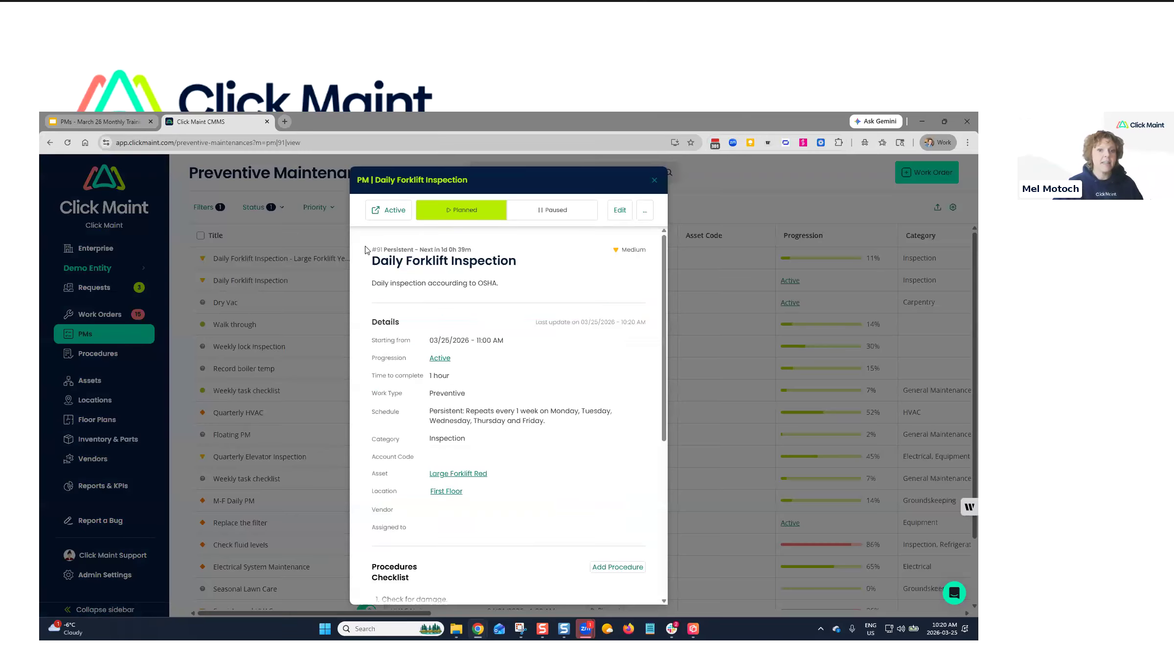
pyautogui.click(619, 210)
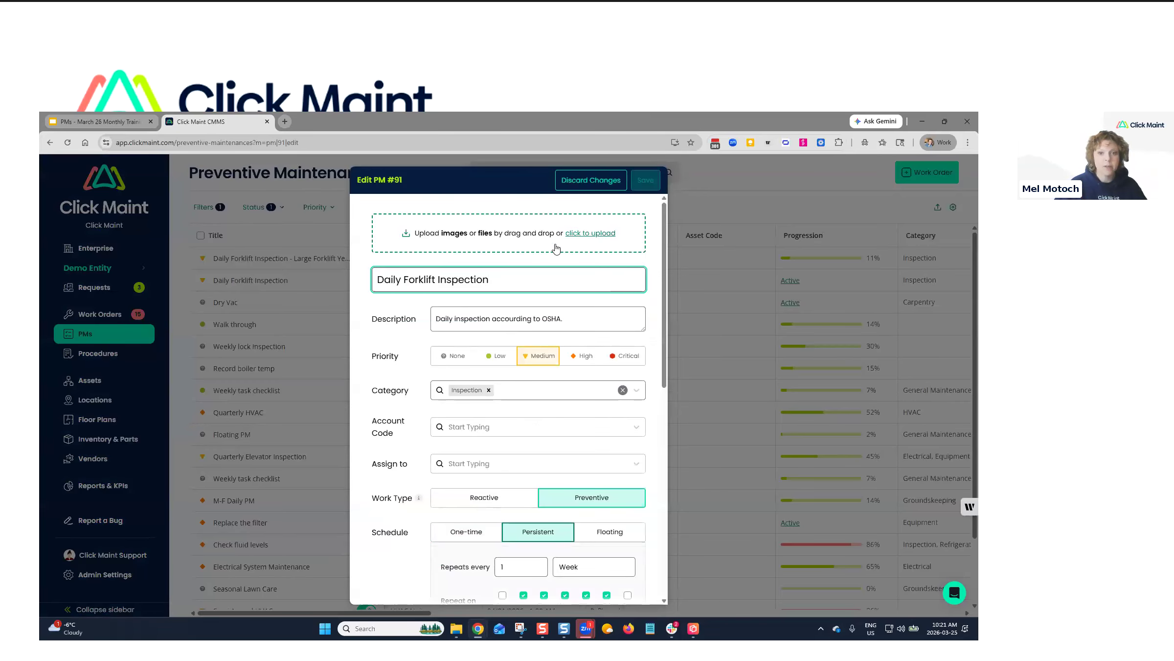
pyautogui.click(579, 189)
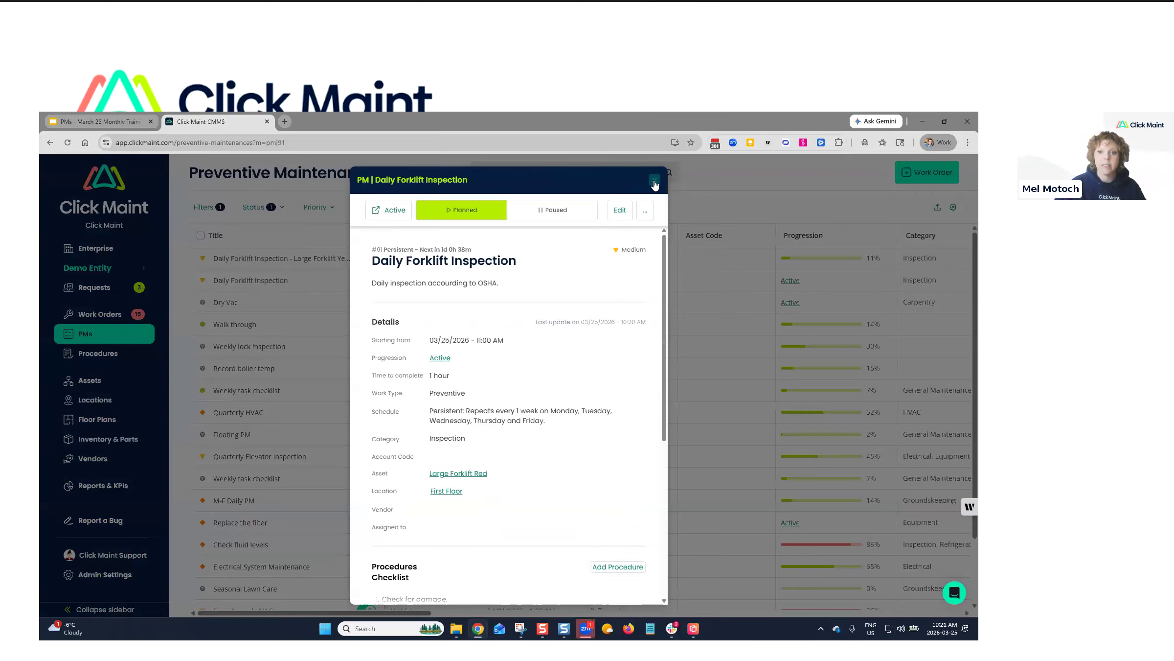
pyautogui.click(655, 182)
pyautogui.click(109, 317)
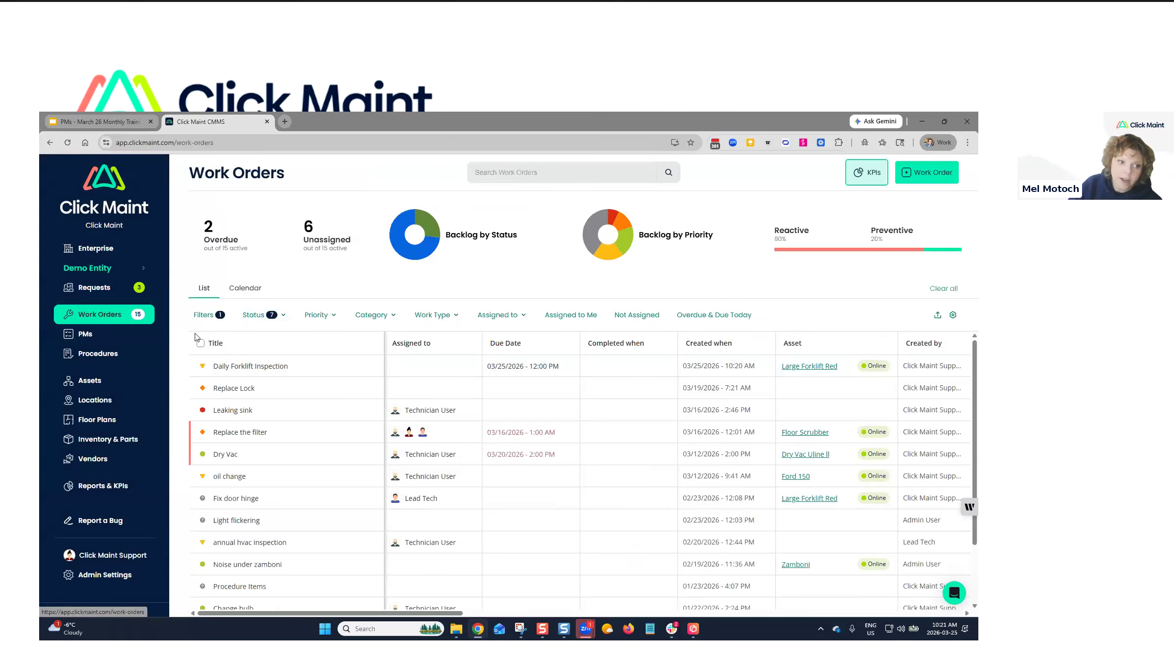
# Open the Large Forklift Red Daily Forklift Inspection work order, due 03/25/2026.
pyautogui.click(434, 314)
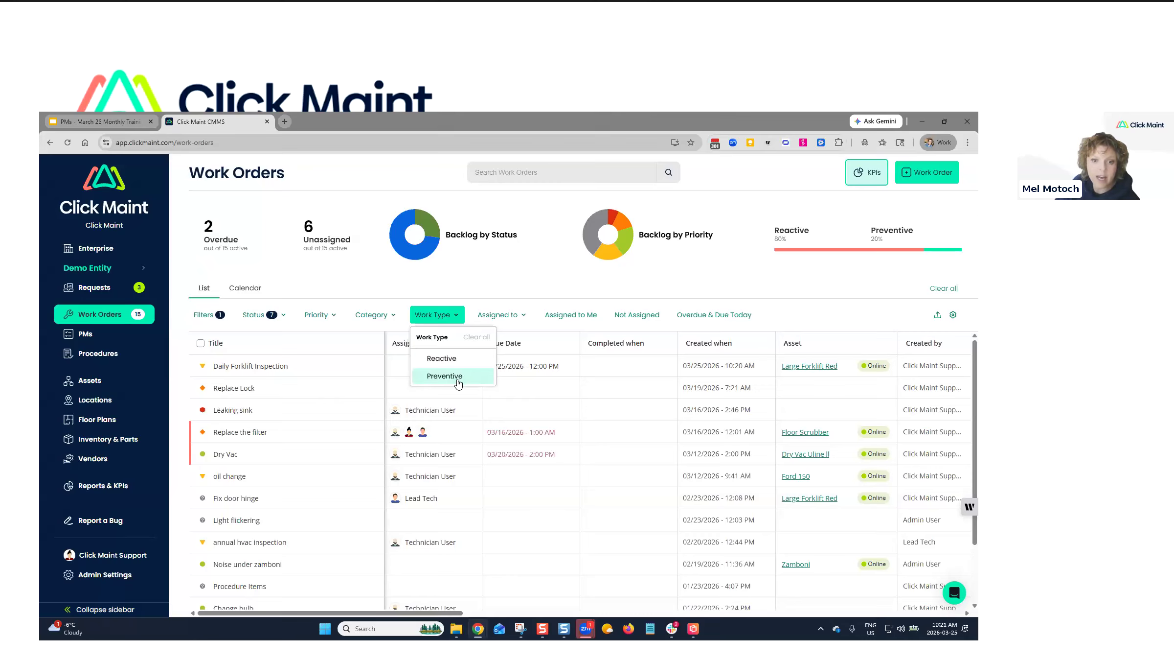
pyautogui.click(243, 367)
pyautogui.click(246, 362)
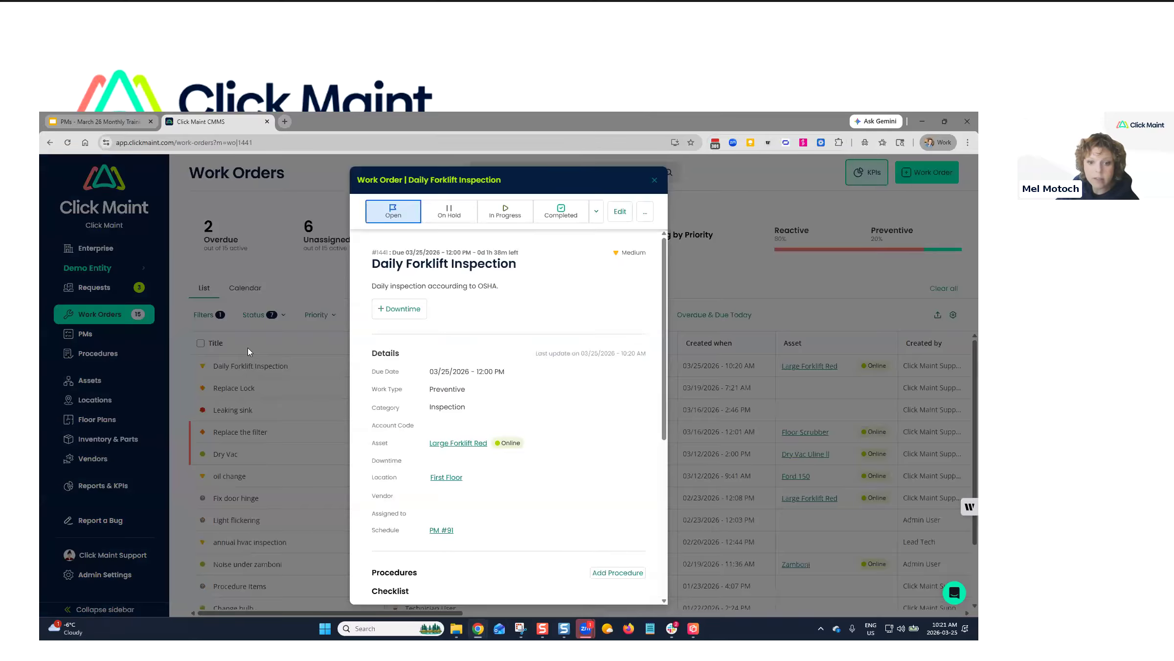
pyautogui.scroll(-2, 467, 511)
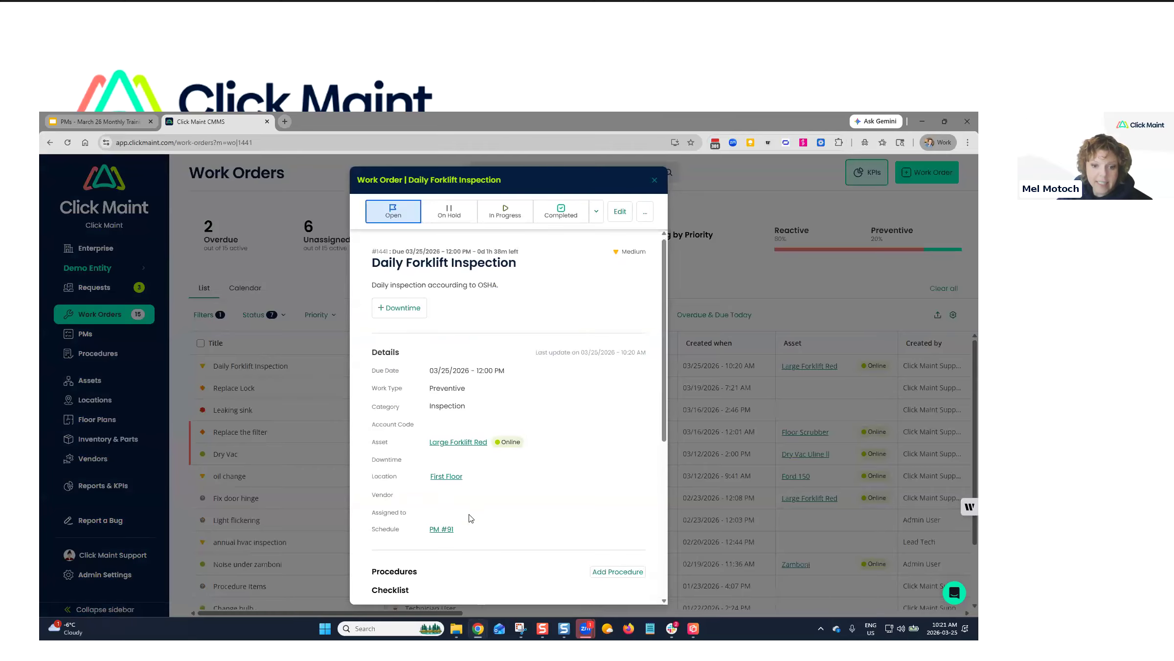
pyautogui.scroll(-2, 462, 504)
# Tick the Check for damage, Inspect tires and Test brakes checklist items.
pyautogui.click(380, 418)
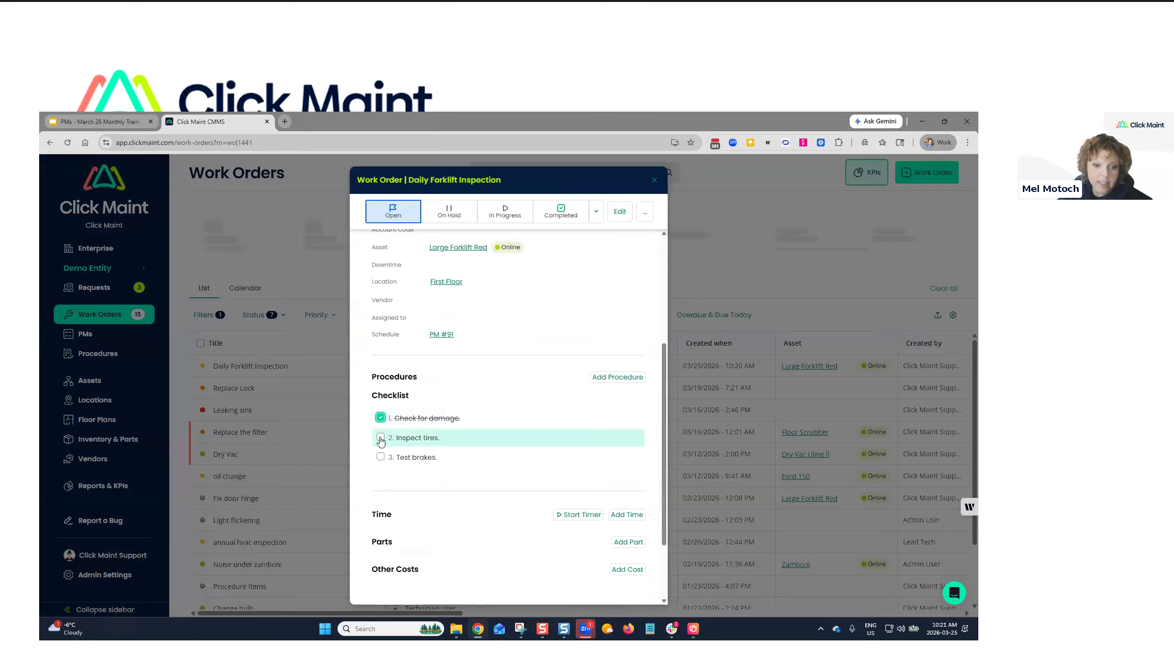
pyautogui.click(381, 437)
pyautogui.click(381, 457)
pyautogui.scroll(3, 597, 401)
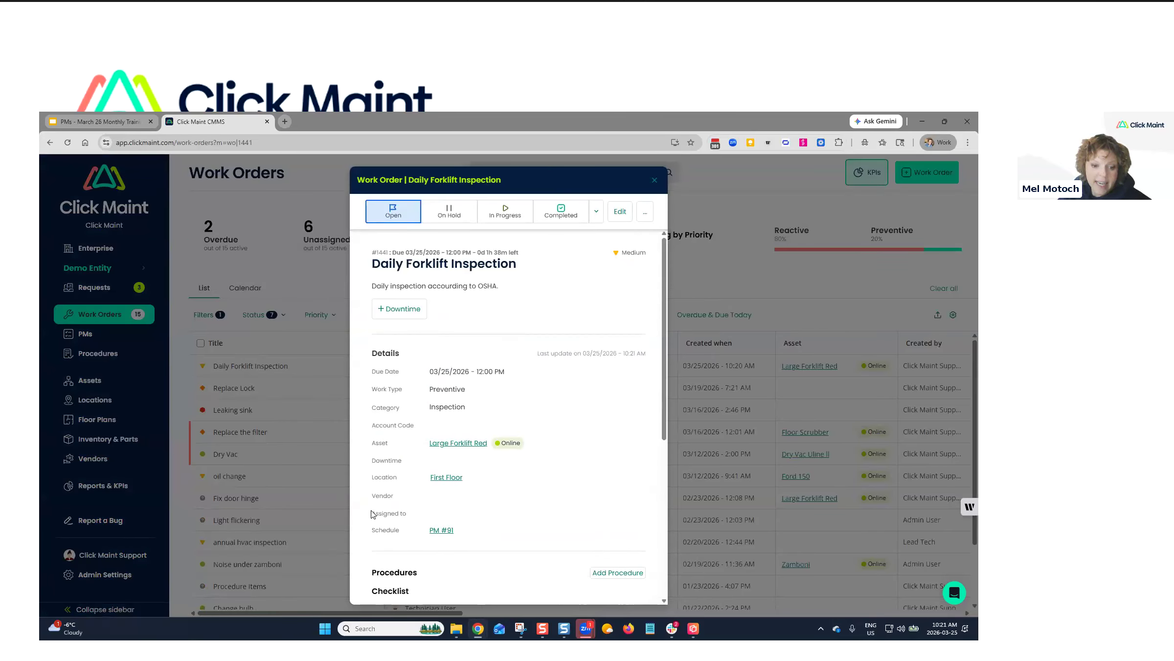
pyautogui.tripleClick(415, 519)
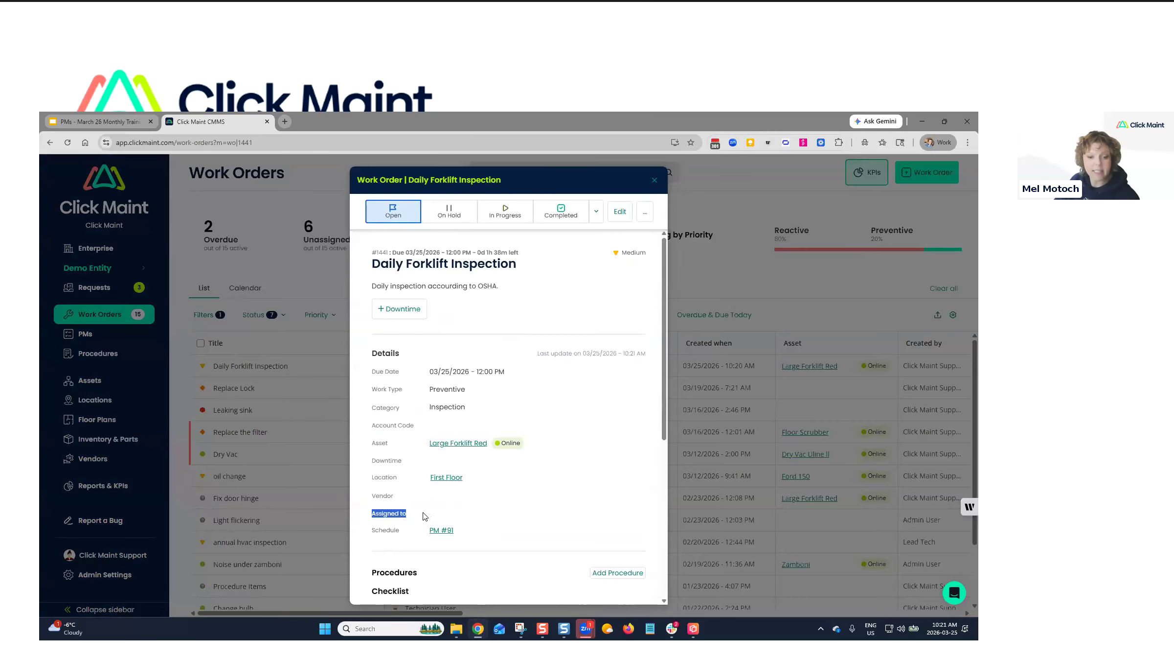
# Assign the Daily Forklift Inspection work order to Technician User and save the change.
pyautogui.click(620, 213)
pyautogui.click(472, 466)
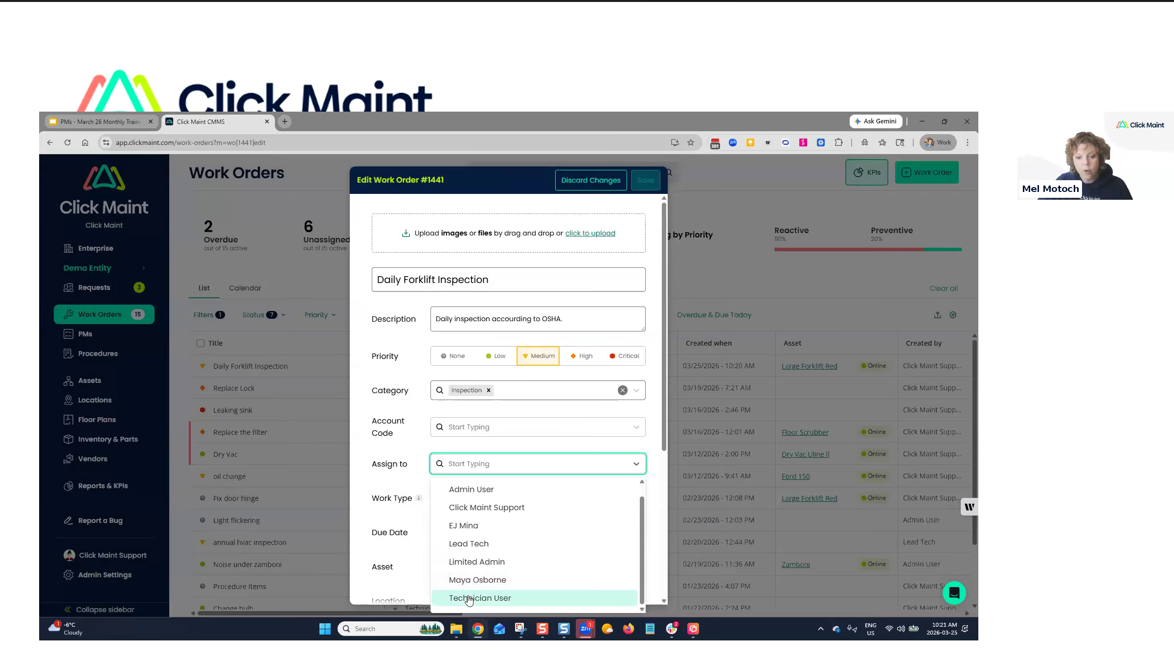
pyautogui.click(468, 598)
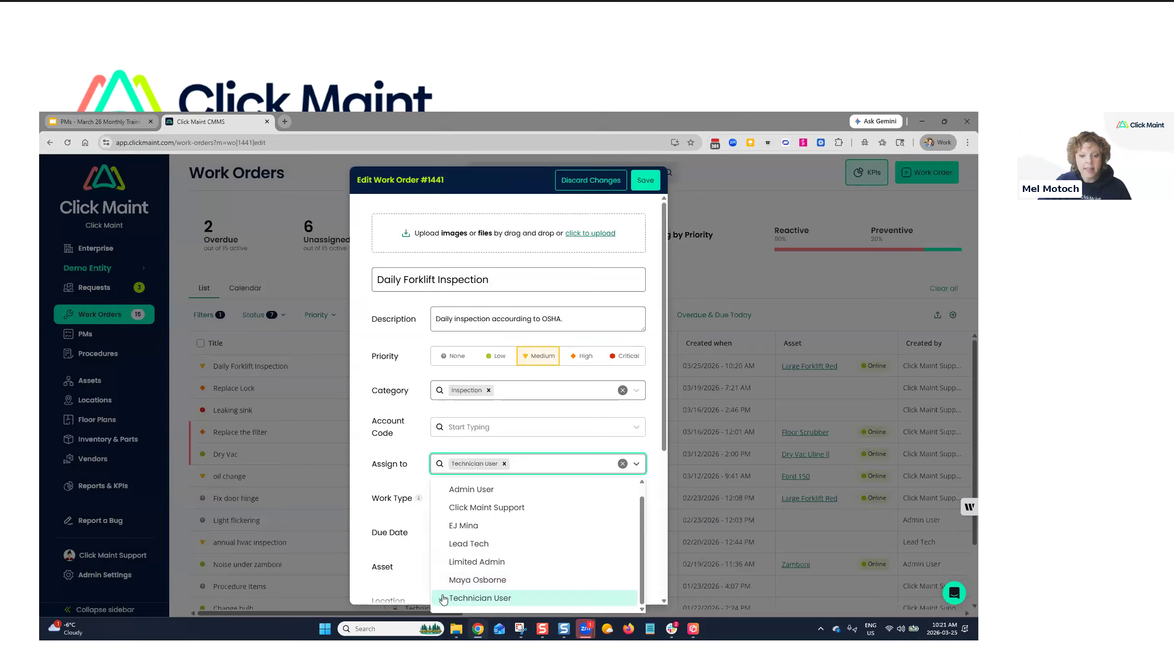
pyautogui.click(652, 203)
pyautogui.click(647, 187)
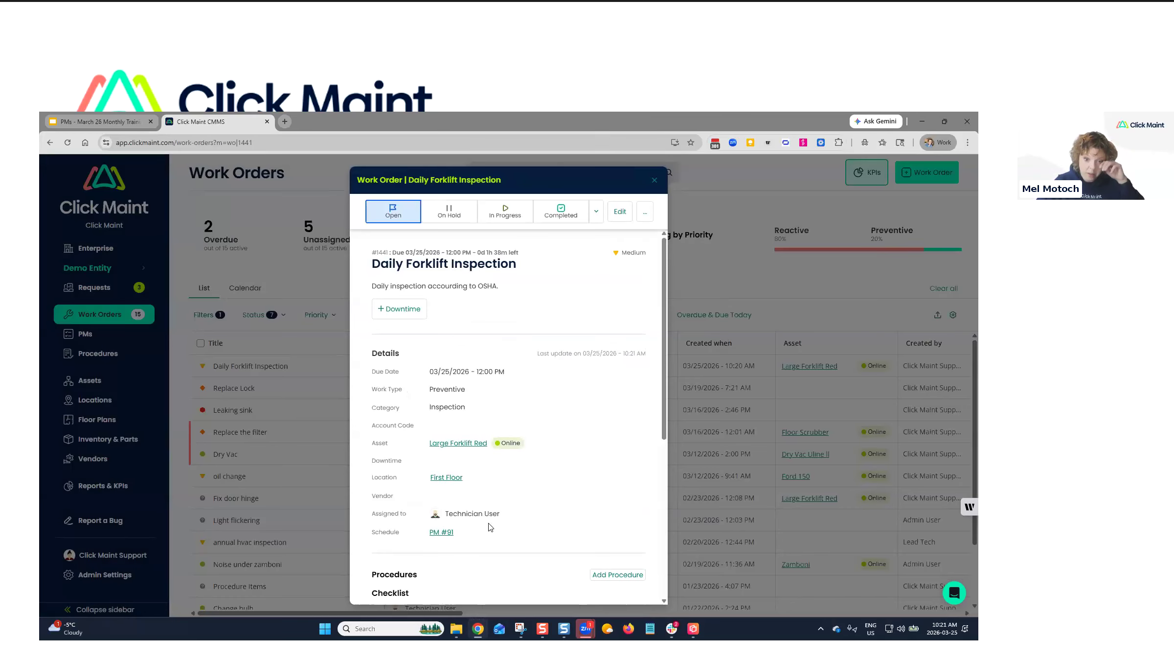
# Mark the work order Completed and close its details.
pyautogui.scroll(-4, 455, 460)
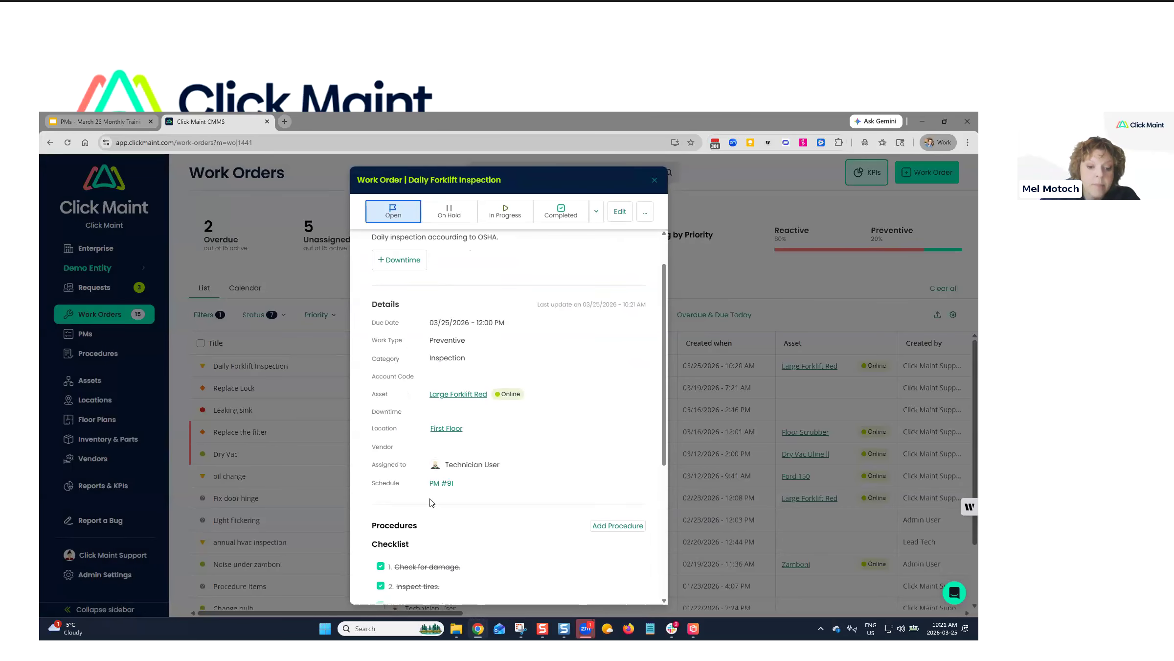
pyautogui.scroll(3, 439, 471)
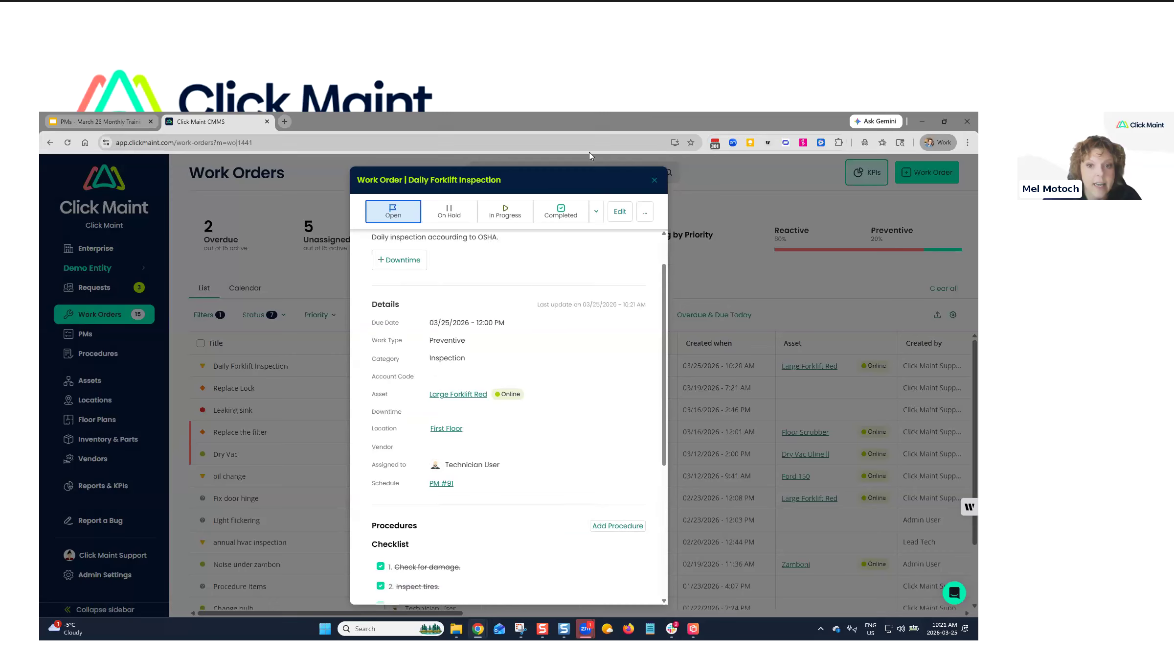
pyautogui.click(561, 216)
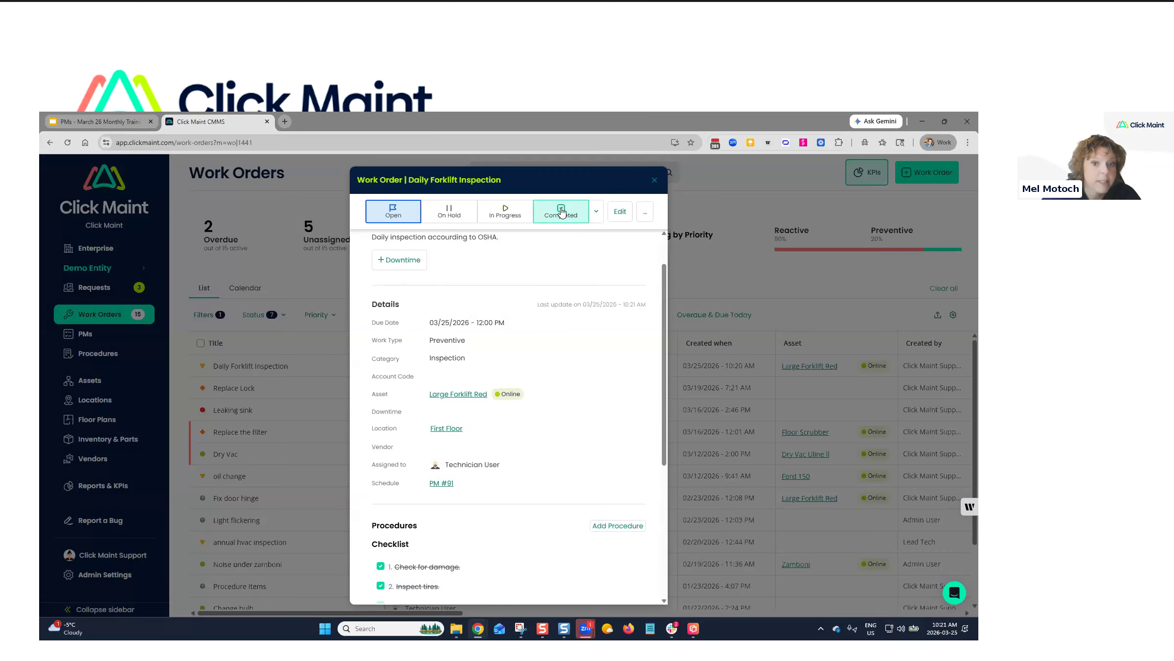
pyautogui.click(654, 181)
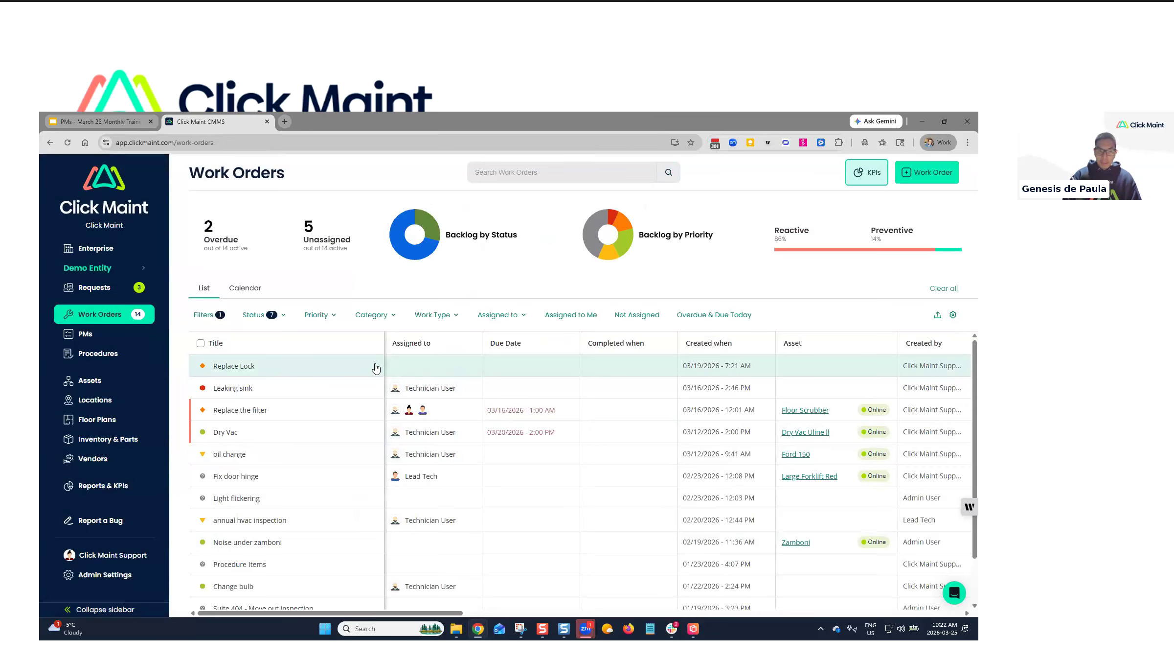
# Start a new work order, after one cancelled attempt, and set its work type to Preventive.
pyautogui.click(932, 179)
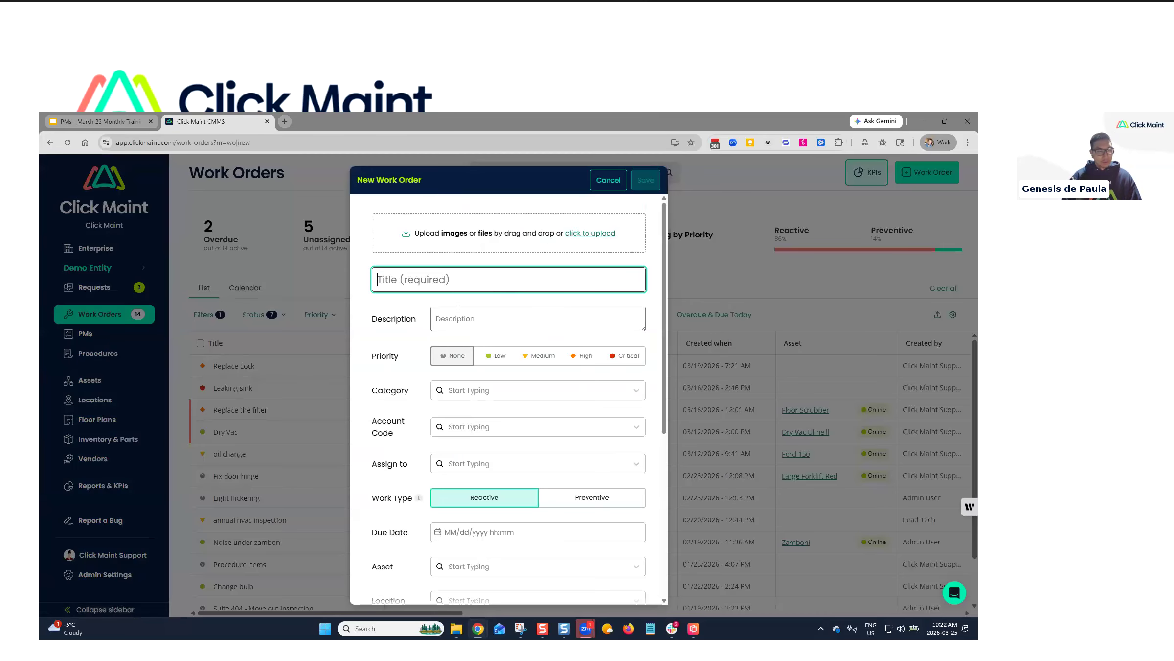
pyautogui.scroll(-2, 468, 318)
pyautogui.scroll(3, 465, 313)
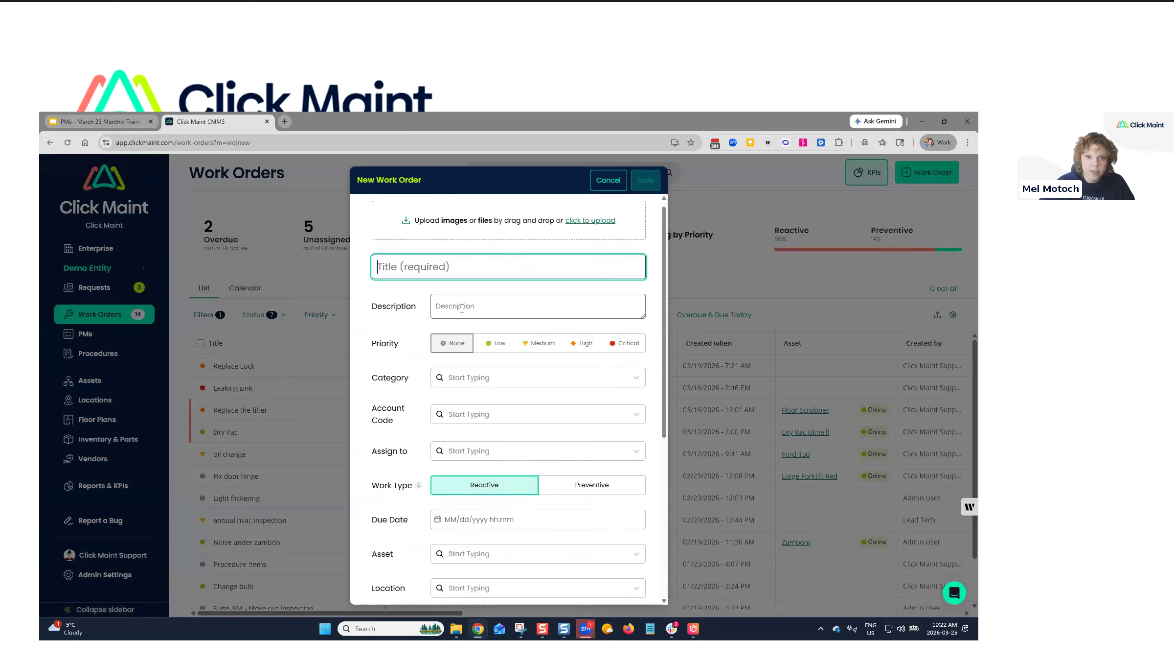
pyautogui.click(619, 185)
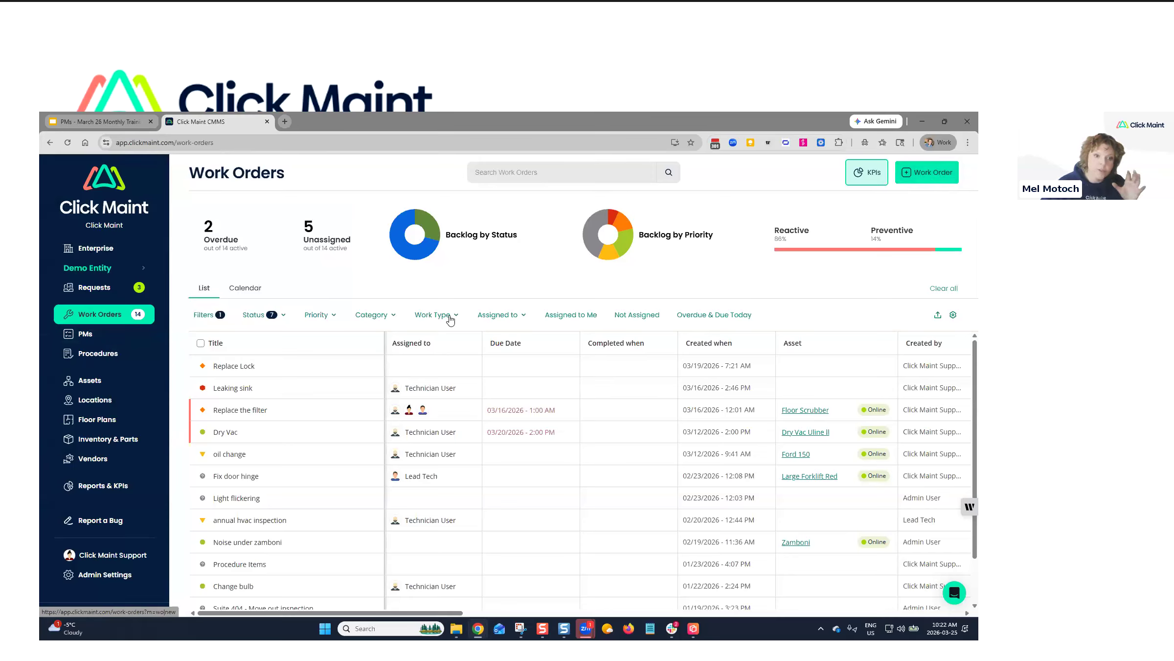
pyautogui.click(923, 173)
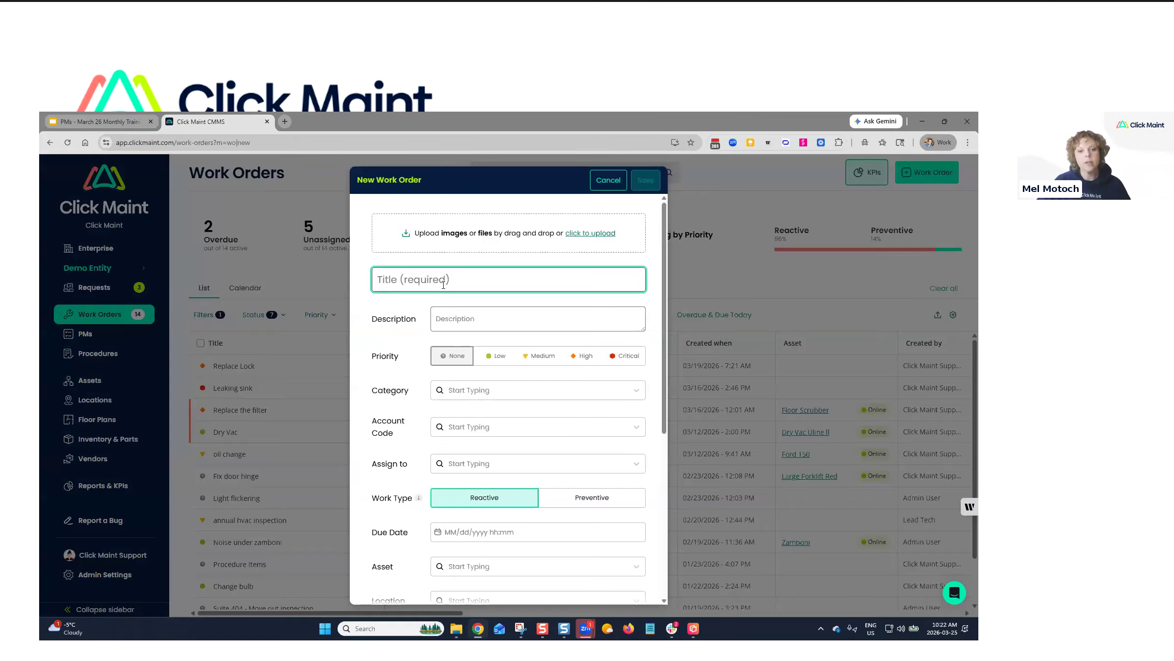
pyautogui.scroll(-4, 594, 473)
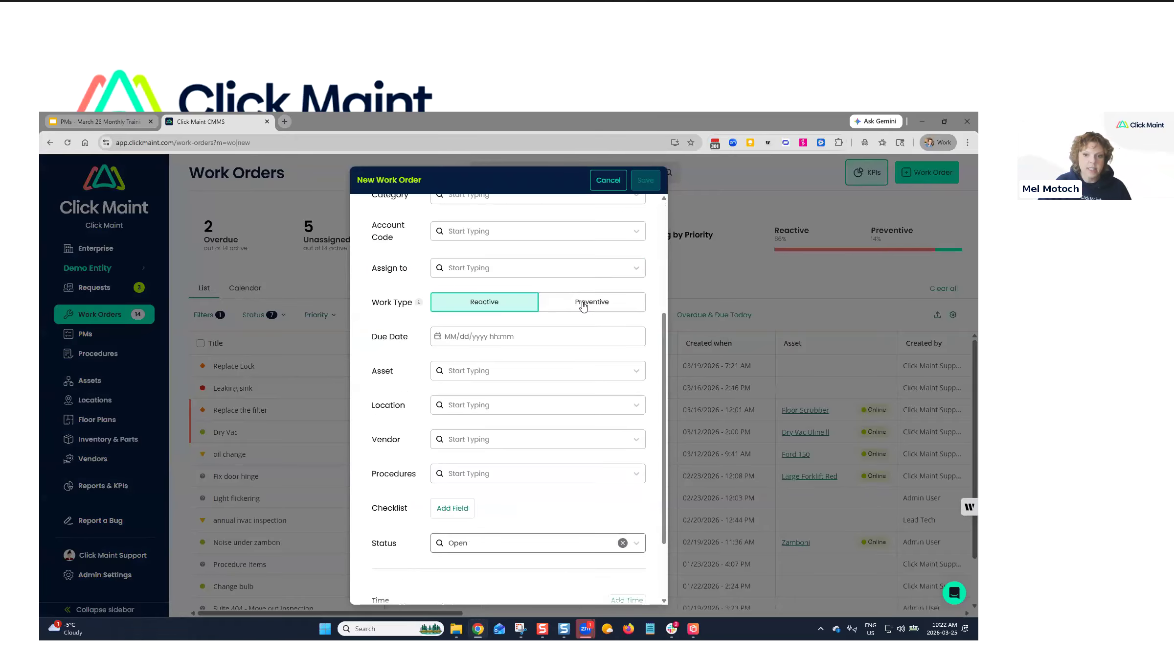
pyautogui.click(582, 305)
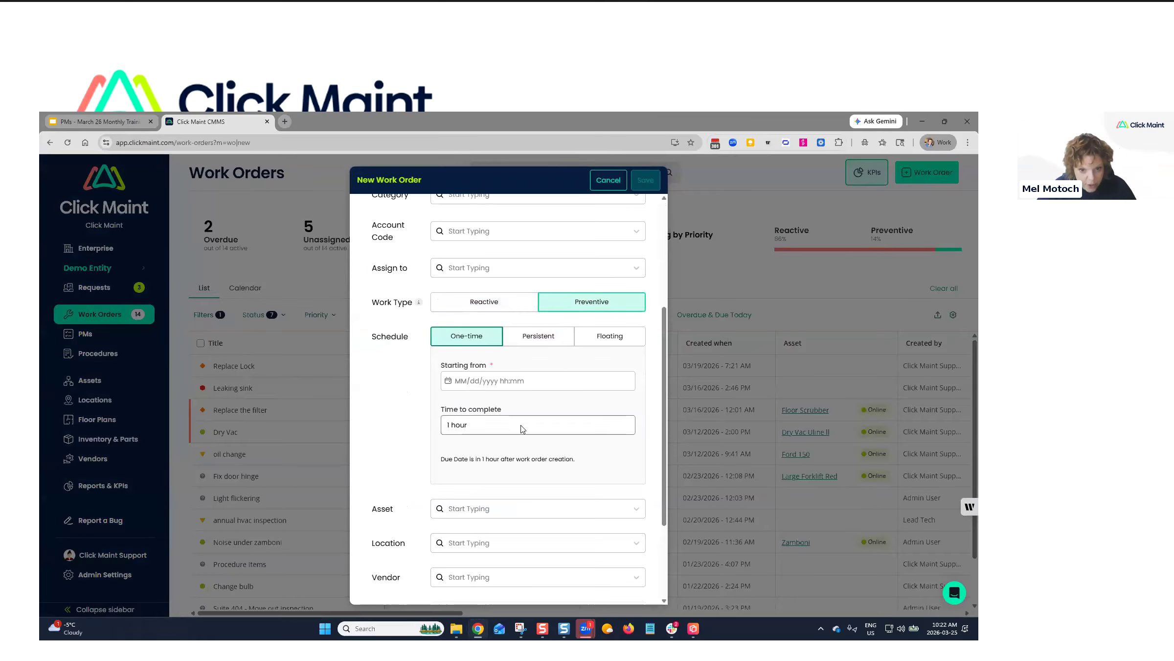
pyautogui.scroll(-3, 522, 429)
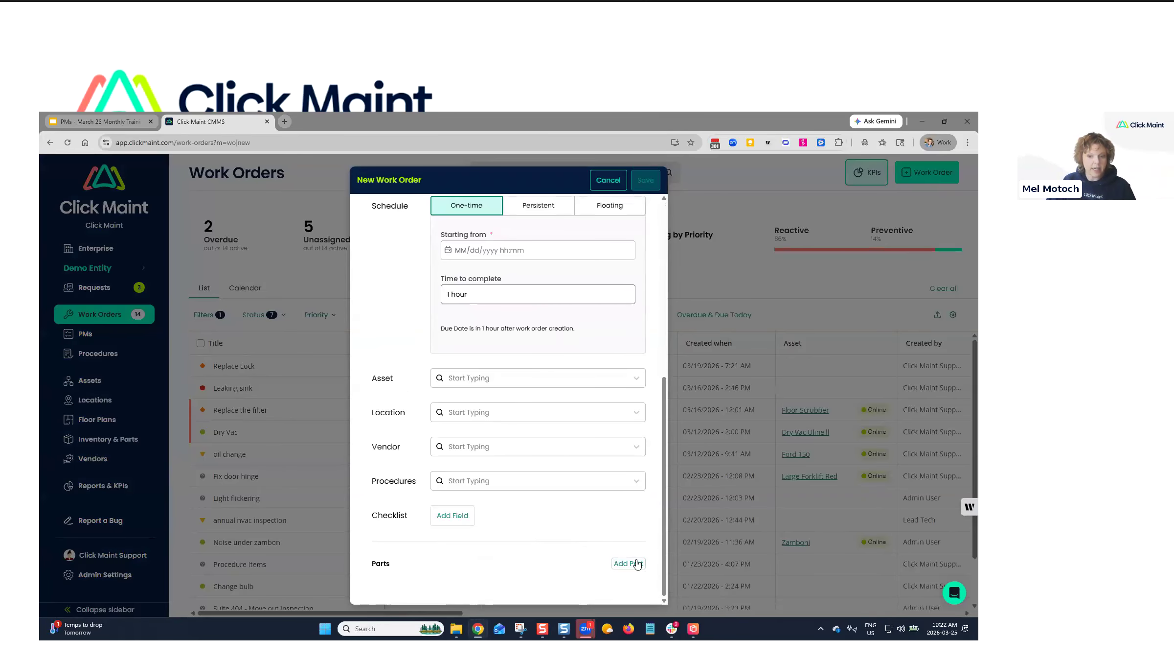
pyautogui.doubleClick(391, 566)
pyautogui.click(628, 564)
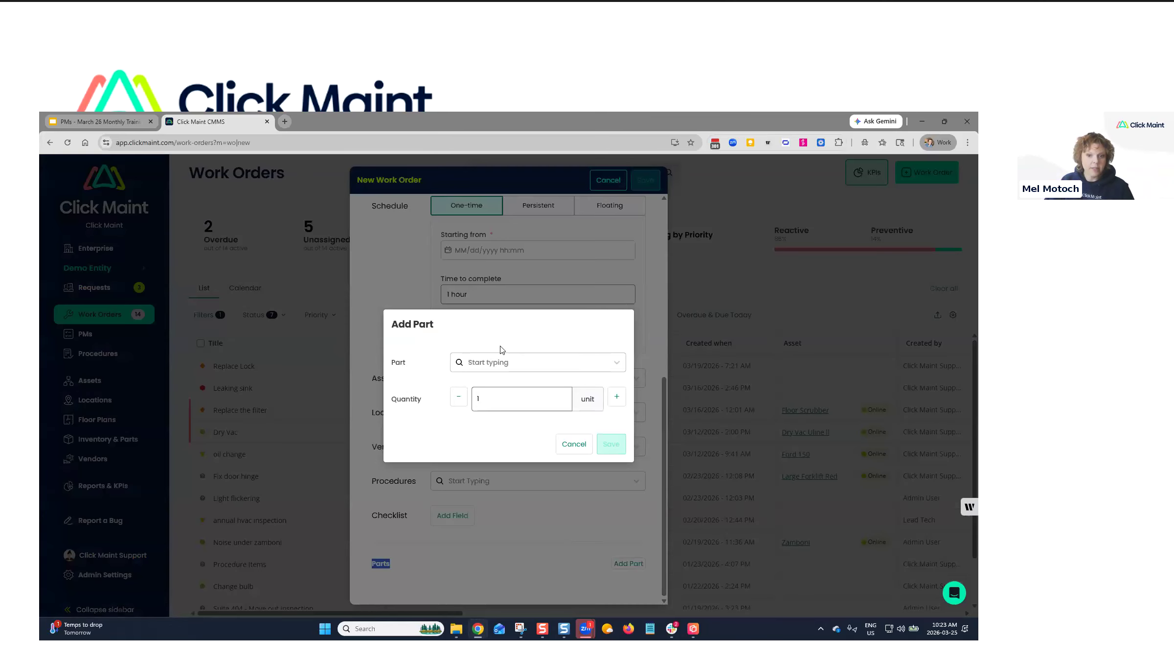
pyautogui.click(495, 362)
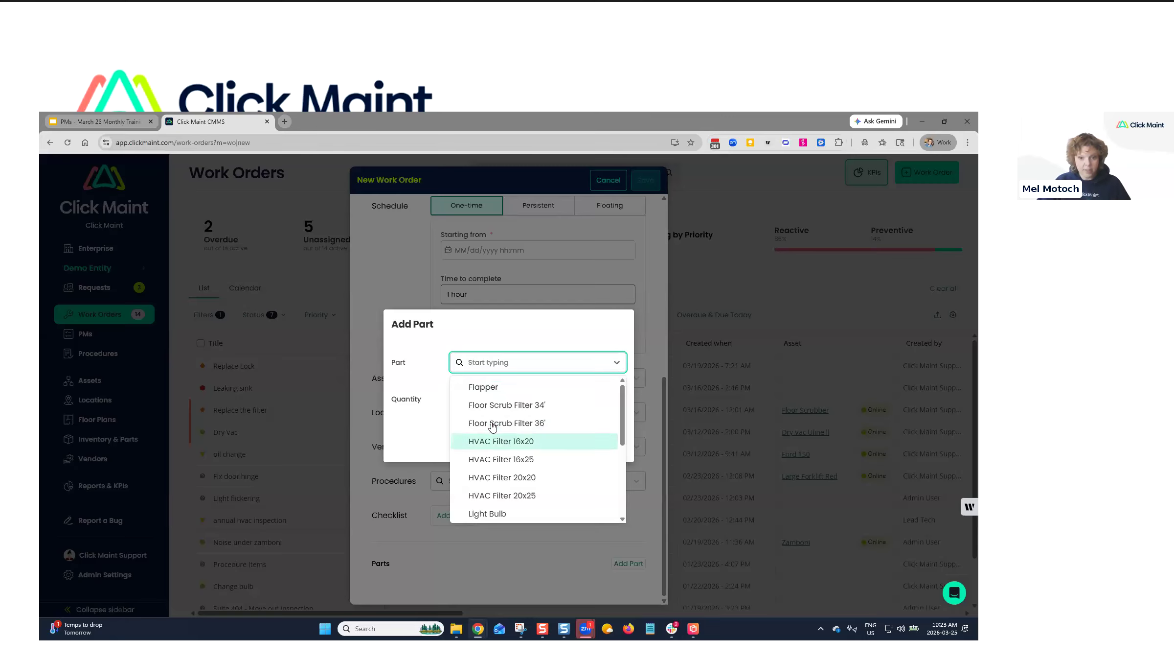
pyautogui.scroll(-4, 513, 441)
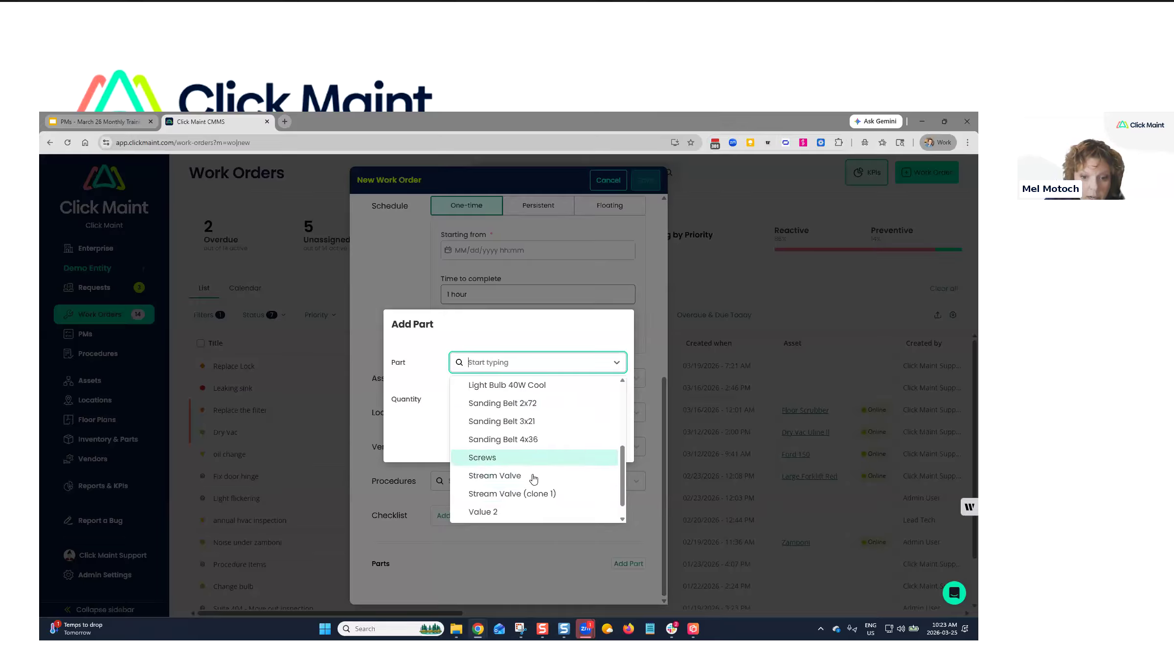
pyautogui.scroll(3, 514, 484)
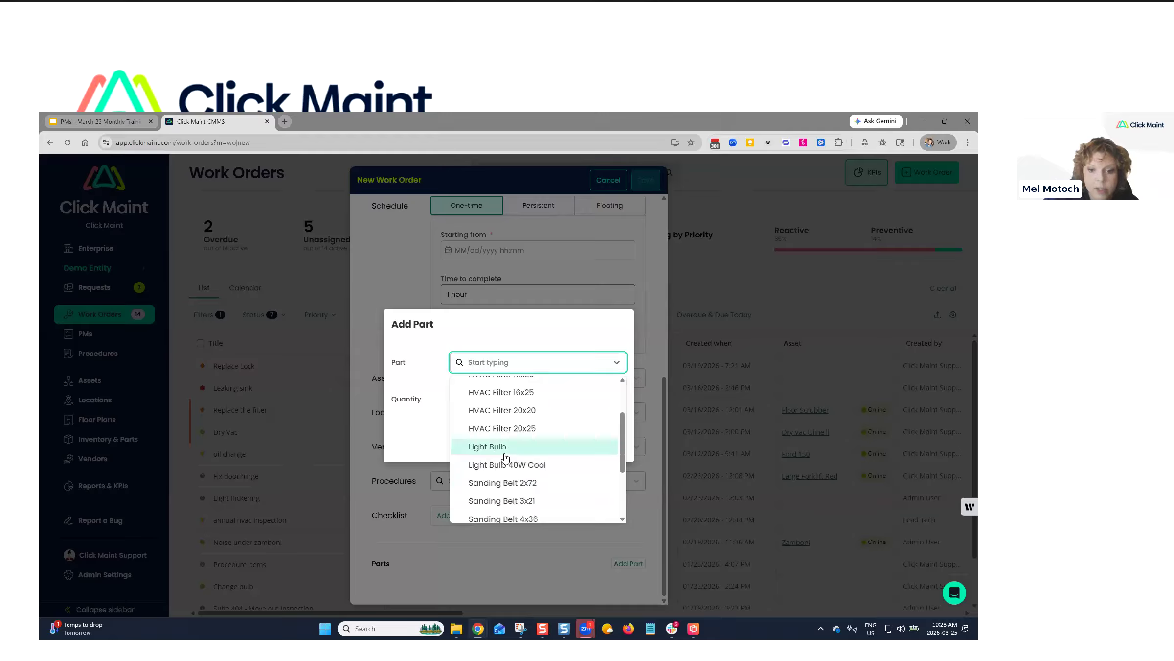
pyautogui.scroll(1, 505, 440)
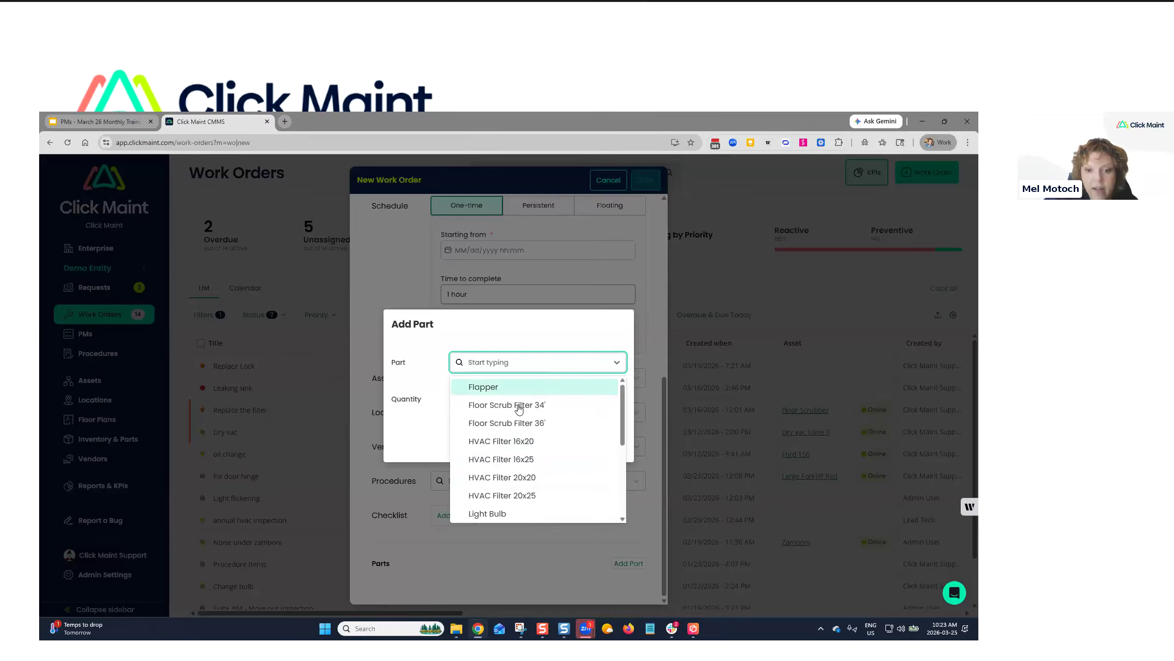
pyautogui.click(524, 423)
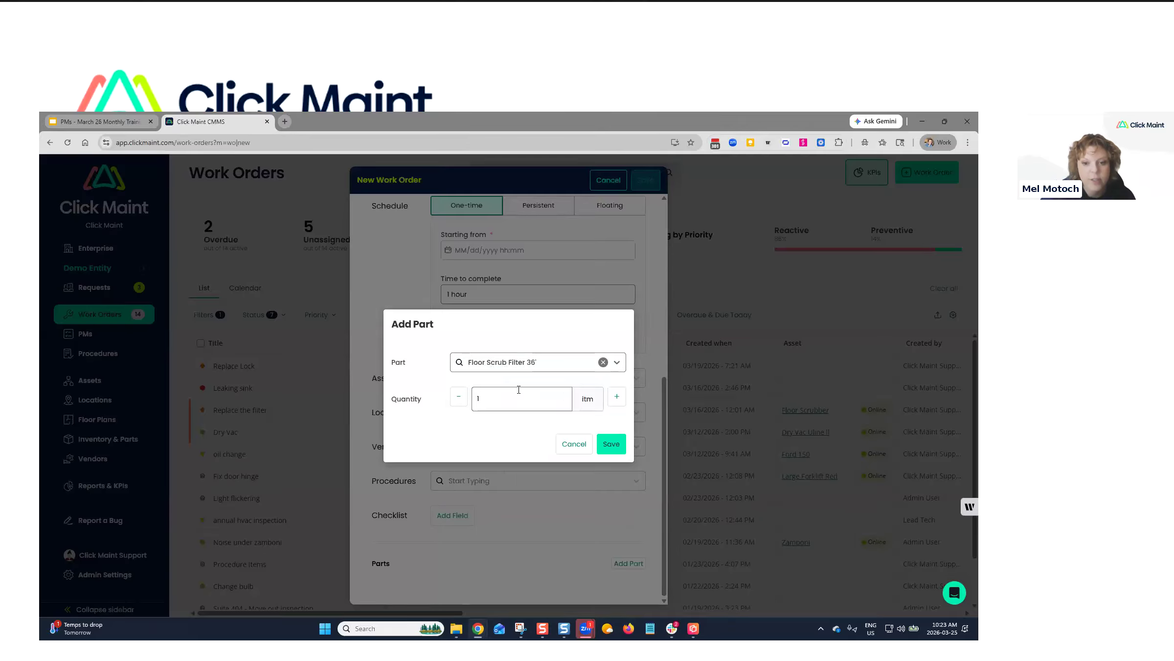
pyautogui.write('1')
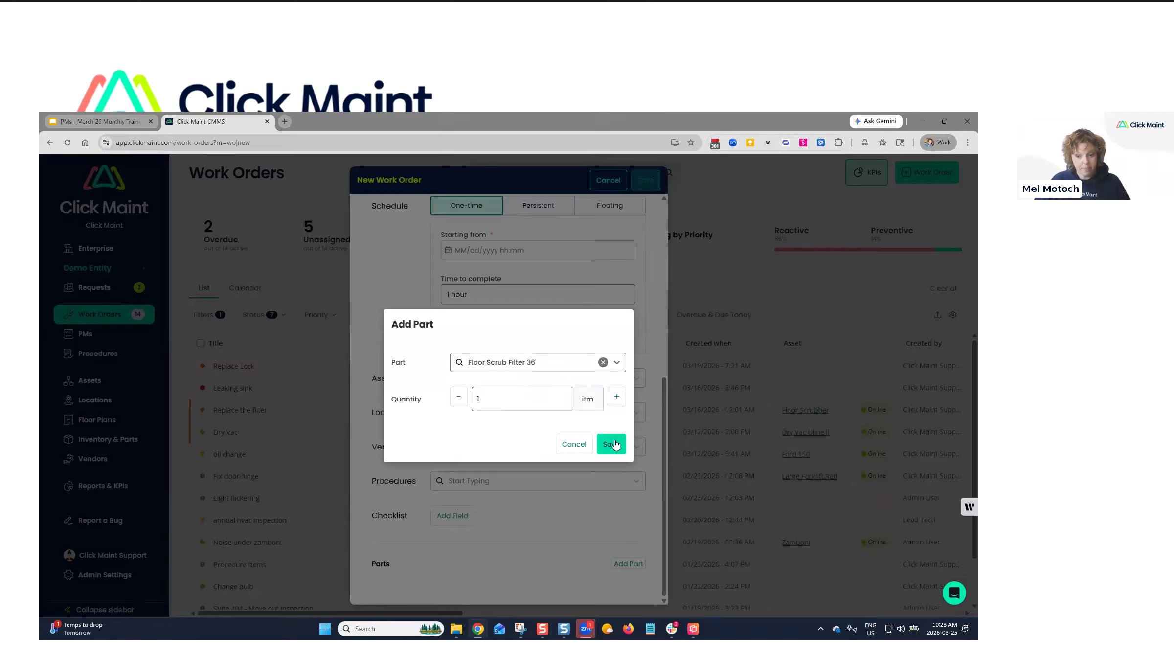
pyautogui.click(584, 447)
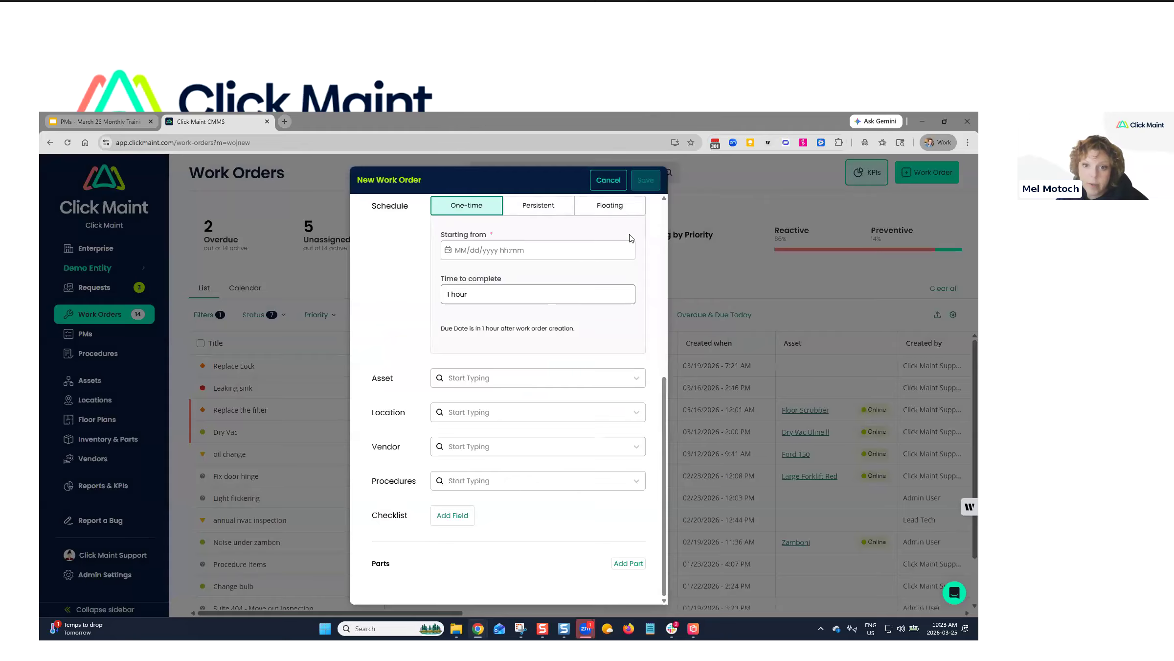
pyautogui.click(607, 185)
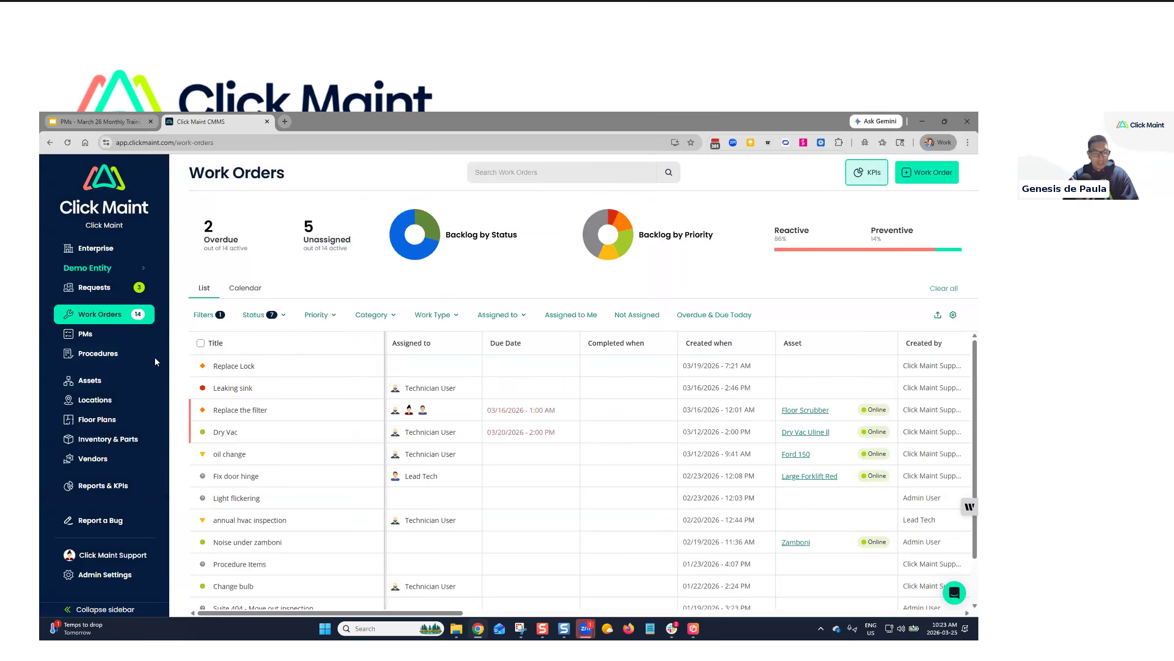
# From the PMs list, start a new Preventive work order with a Persistent schedule.
pyautogui.click(98, 338)
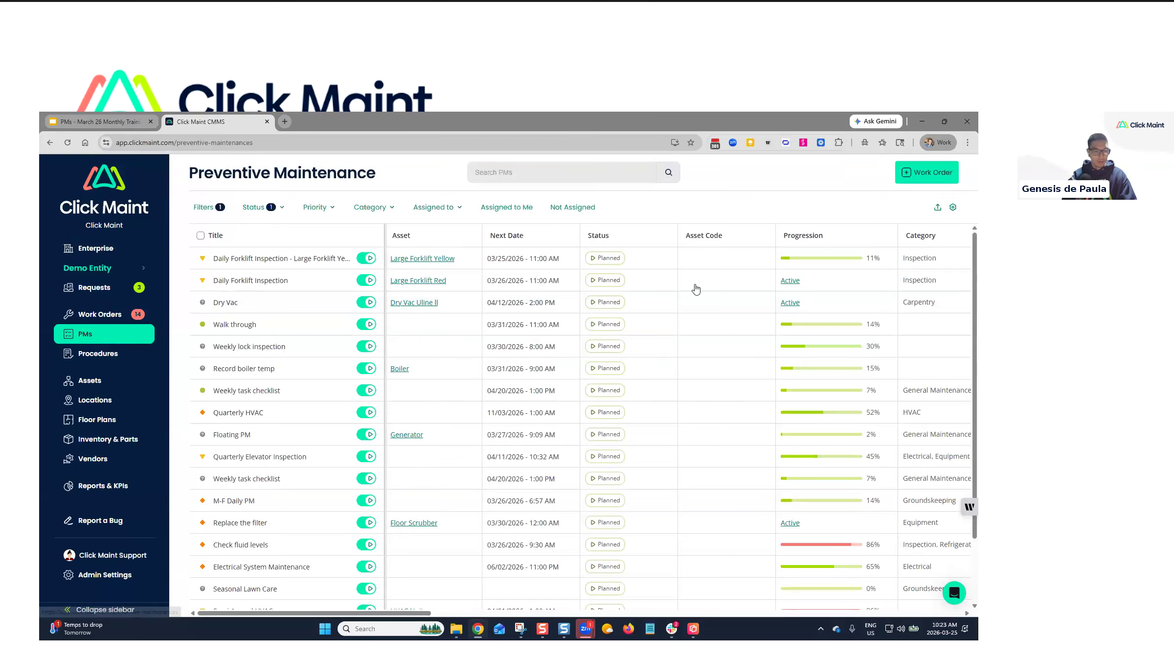
pyautogui.click(929, 172)
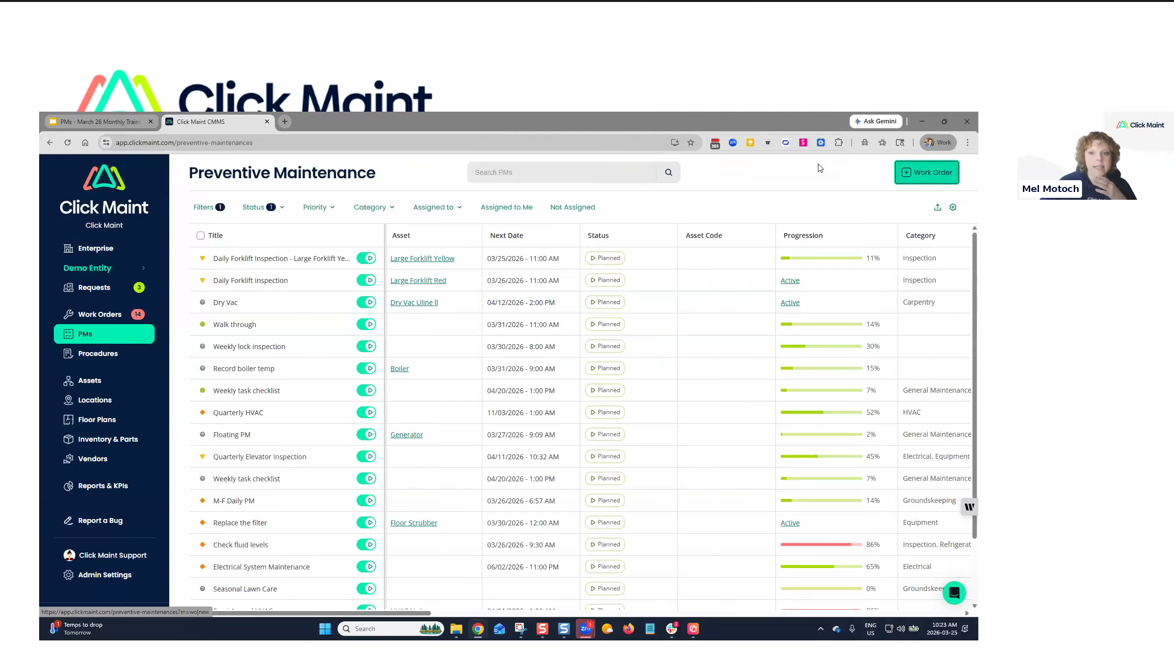
pyautogui.scroll(-2, 538, 387)
pyautogui.click(570, 396)
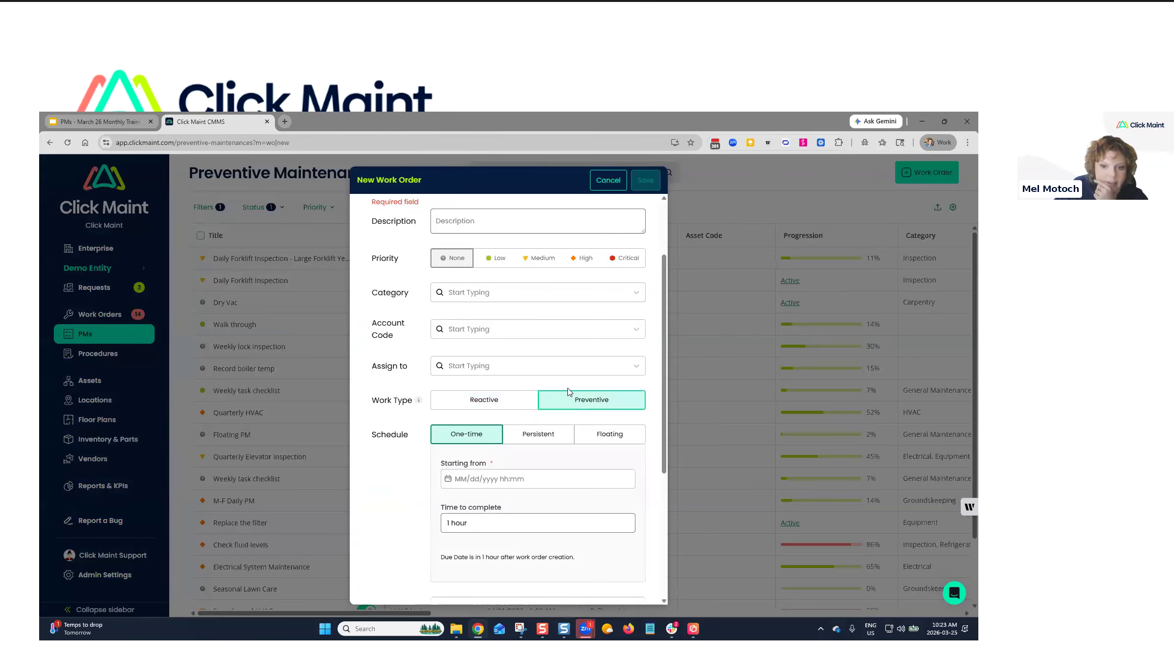
pyautogui.scroll(-1, 547, 419)
pyautogui.click(543, 386)
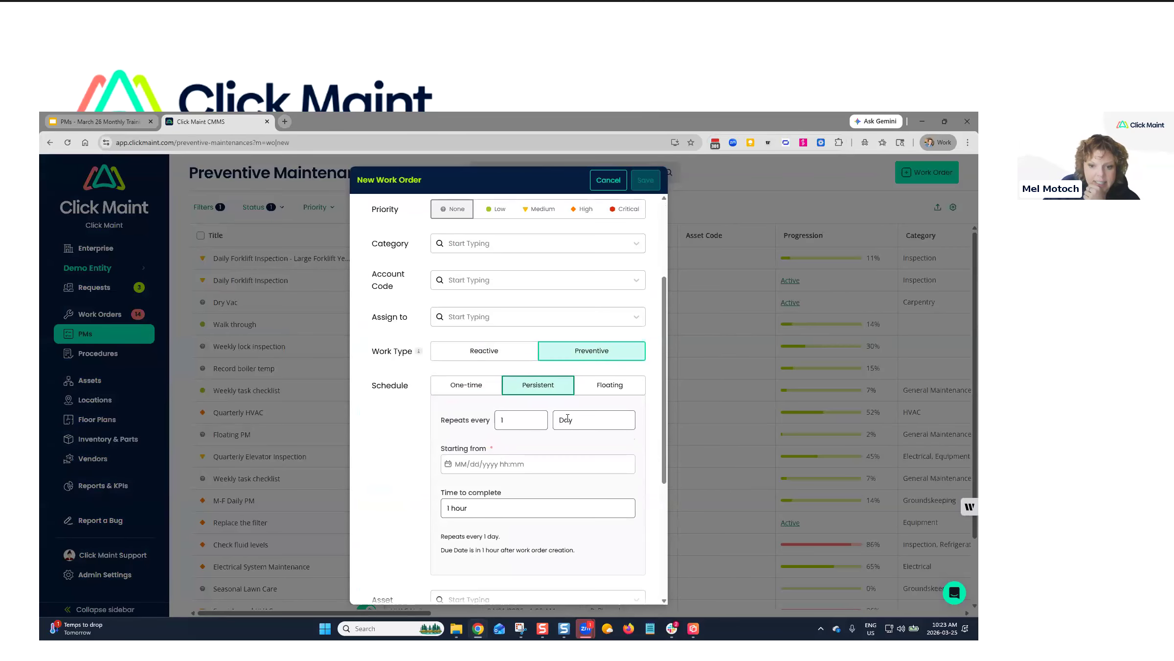
# Keep the repeat count at 1, trying Month and then Week as the repeat unit.
pyautogui.click(576, 418)
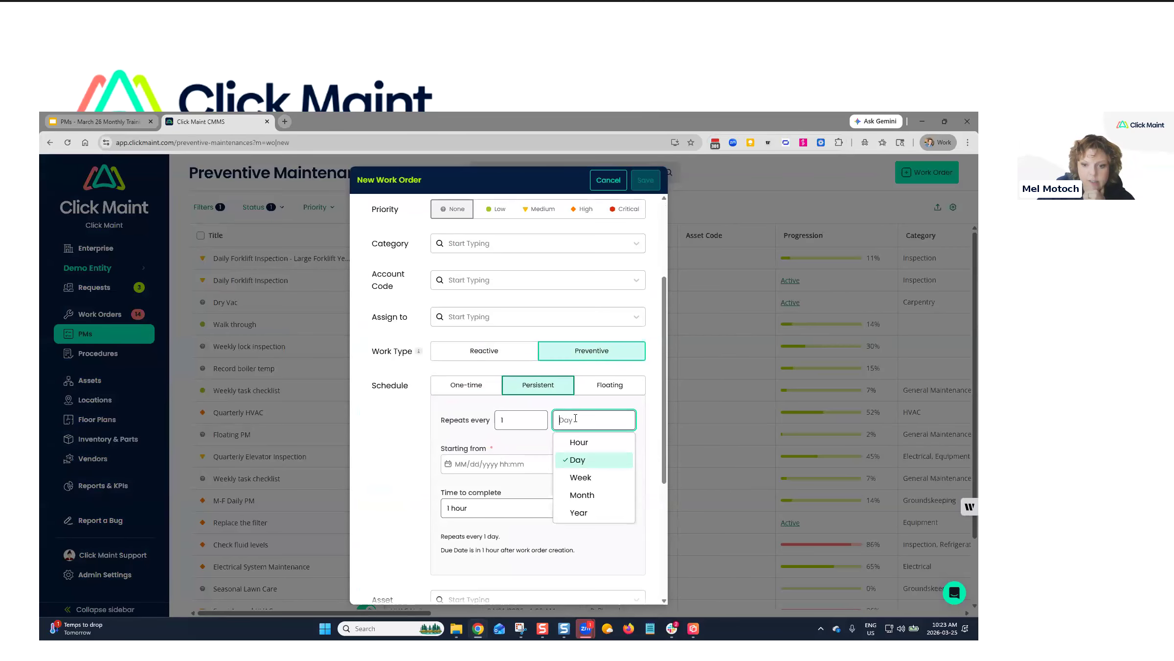
pyautogui.click(585, 496)
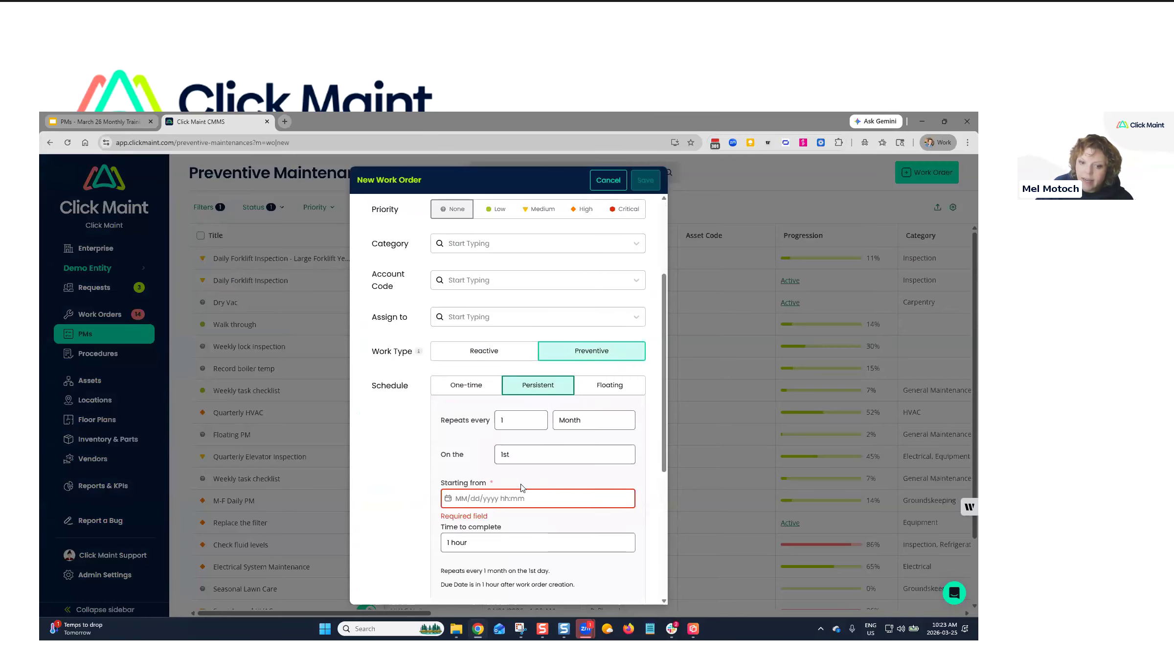
pyautogui.click(574, 425)
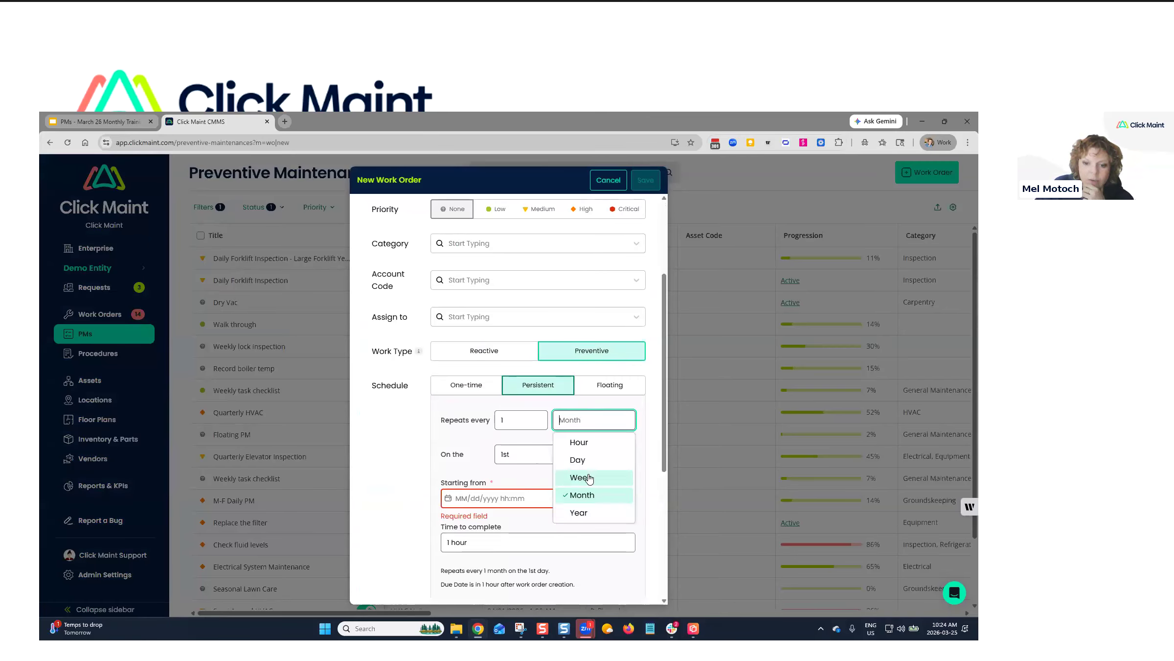
pyautogui.click(590, 479)
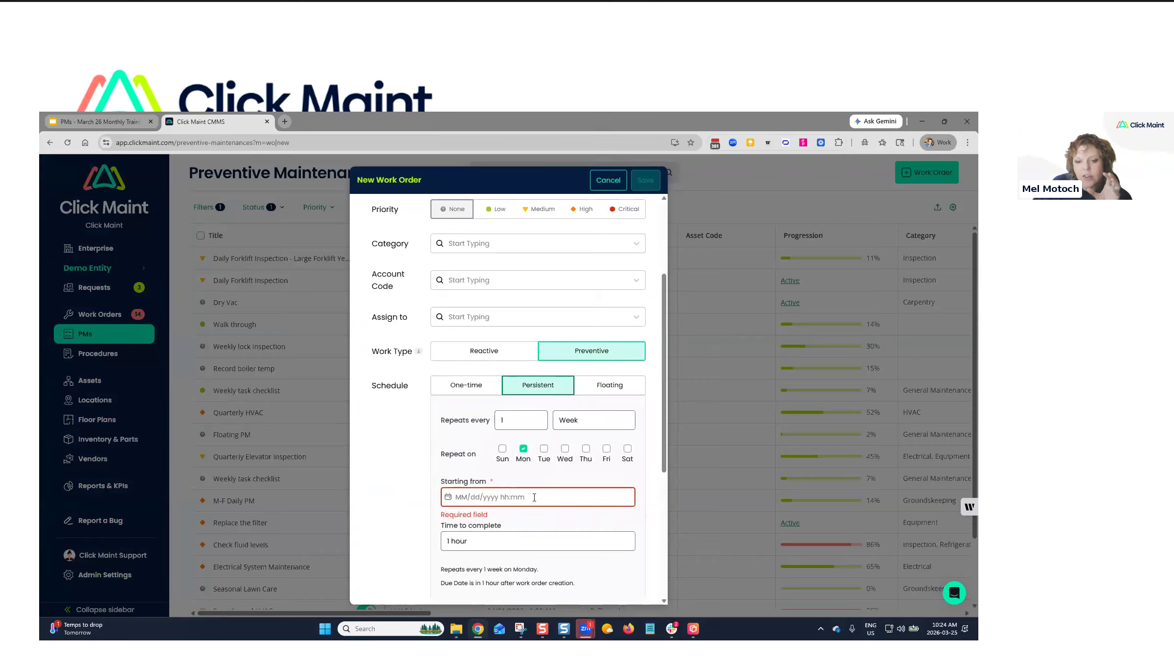
pyautogui.scroll(-2, 521, 501)
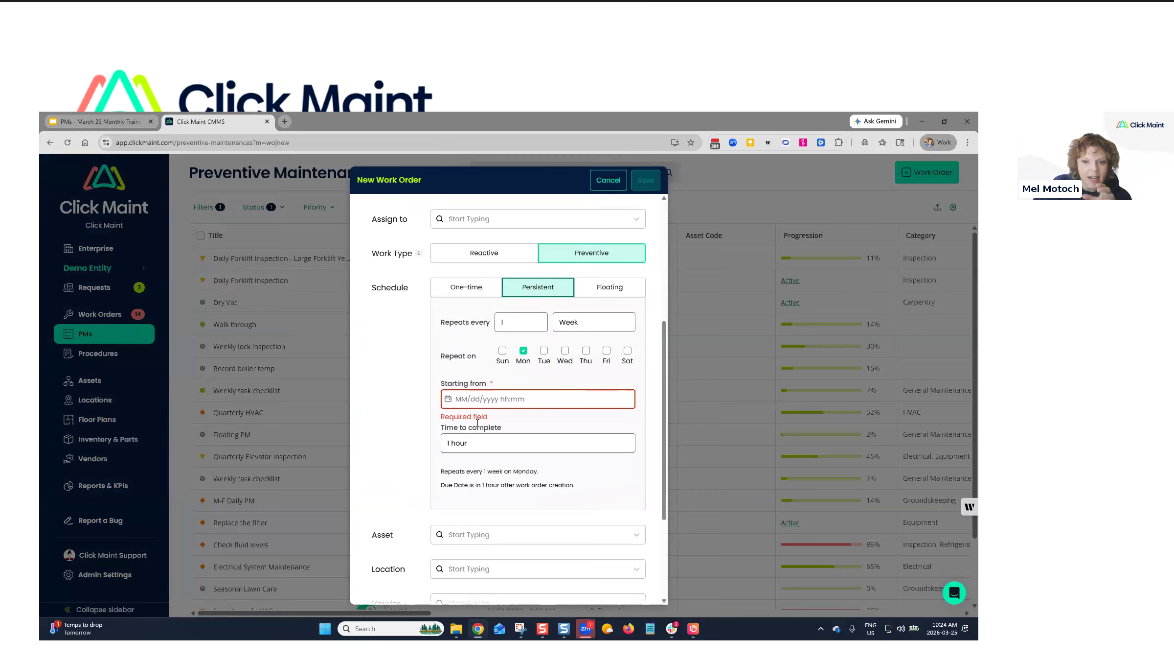
pyautogui.click(510, 323)
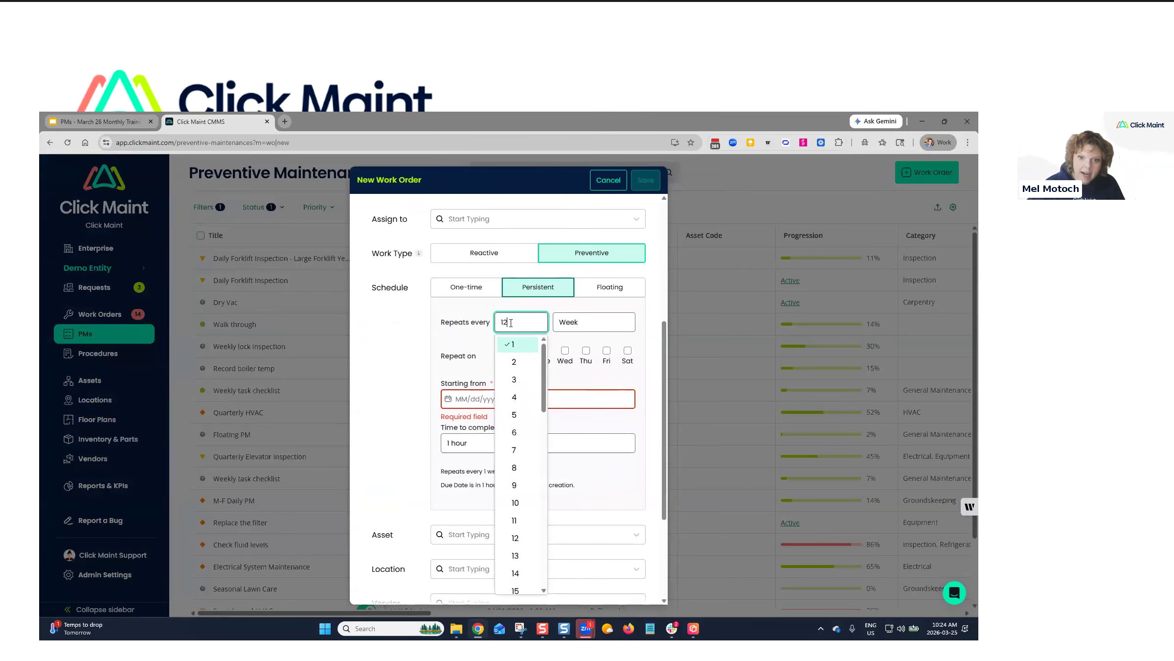
pyautogui.click(386, 430)
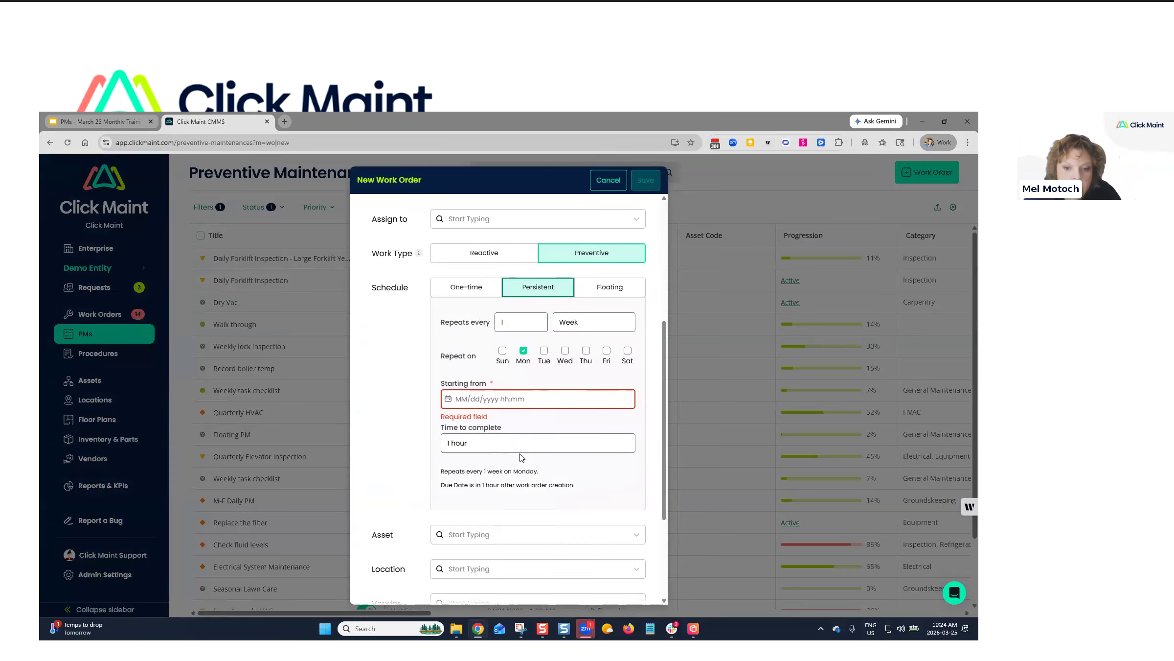
pyautogui.scroll(-1, 522, 458)
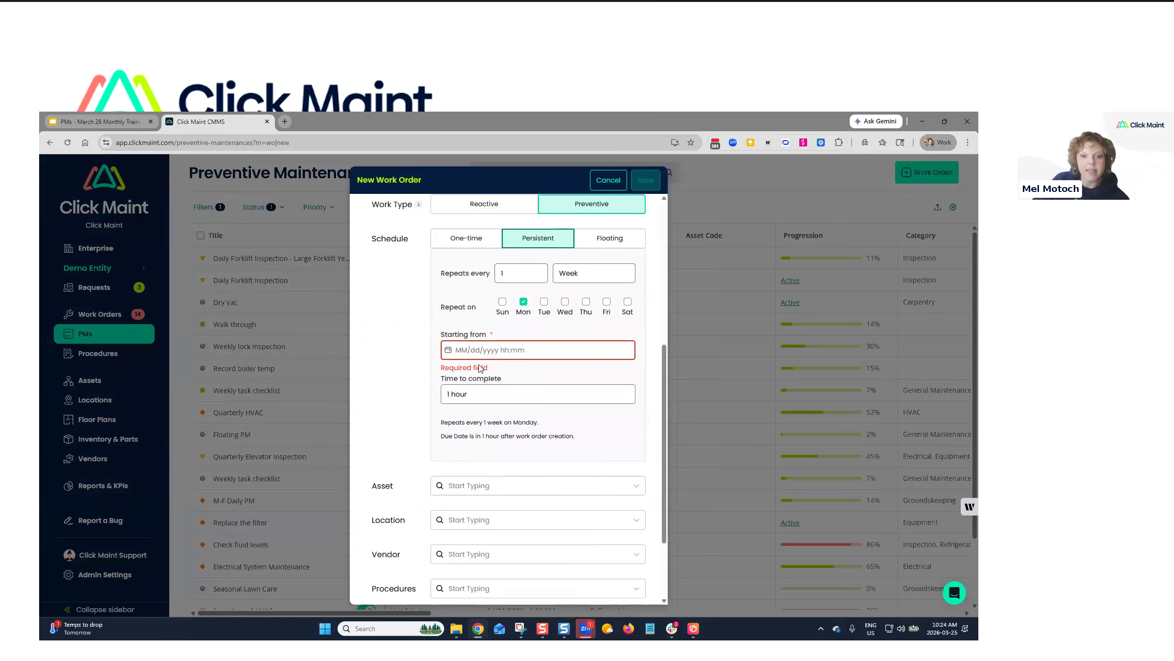
pyautogui.click(573, 273)
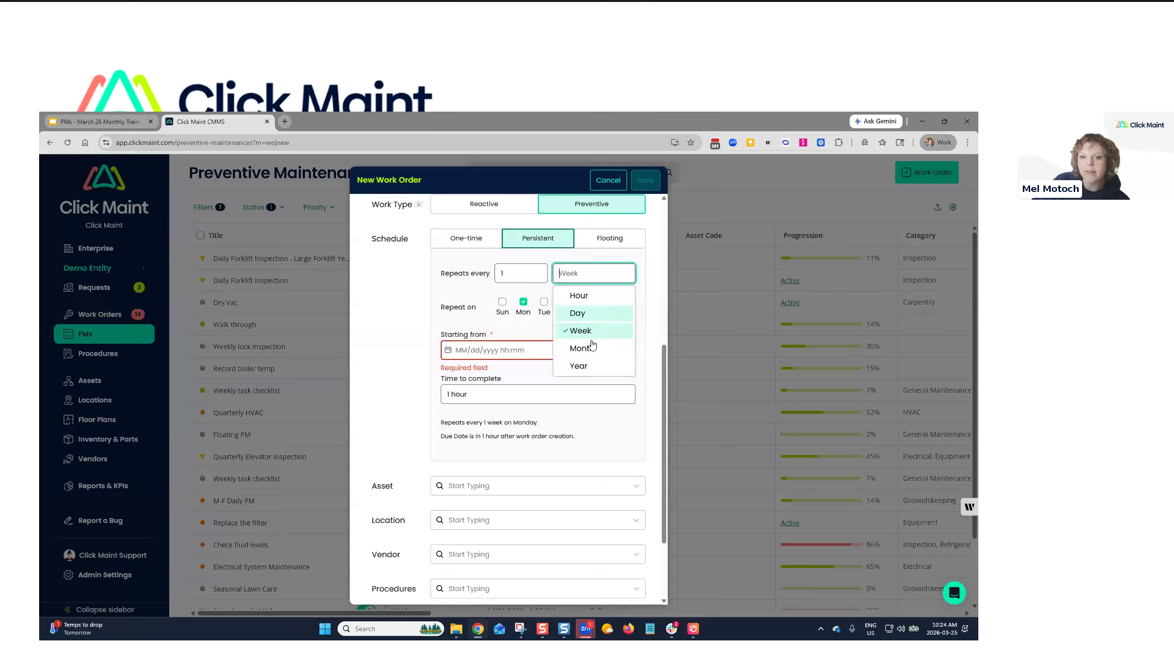
pyautogui.click(514, 275)
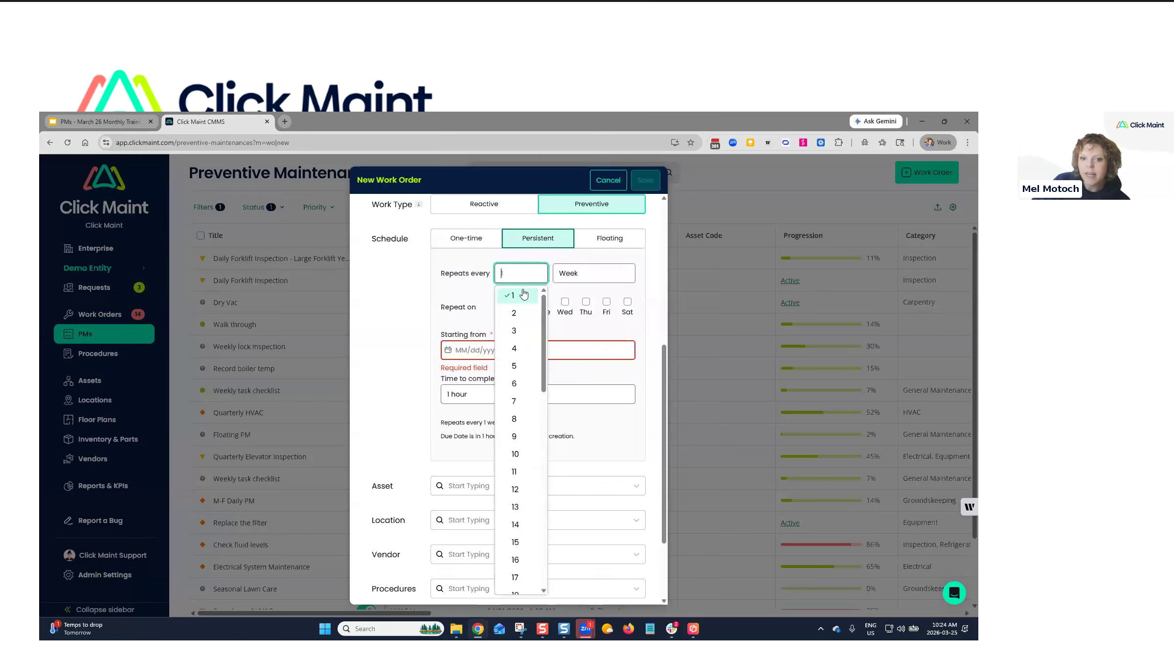
pyautogui.click(597, 310)
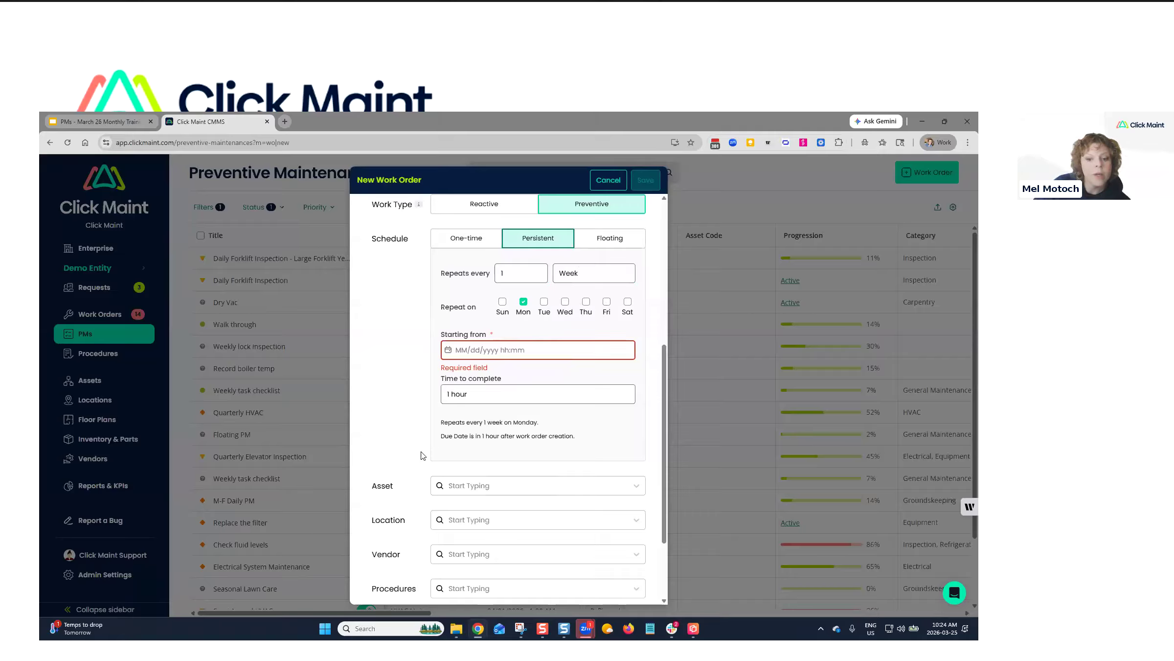
# Switch the repeat unit to Month and set it to repeat on the 2nd day.
pyautogui.click(586, 272)
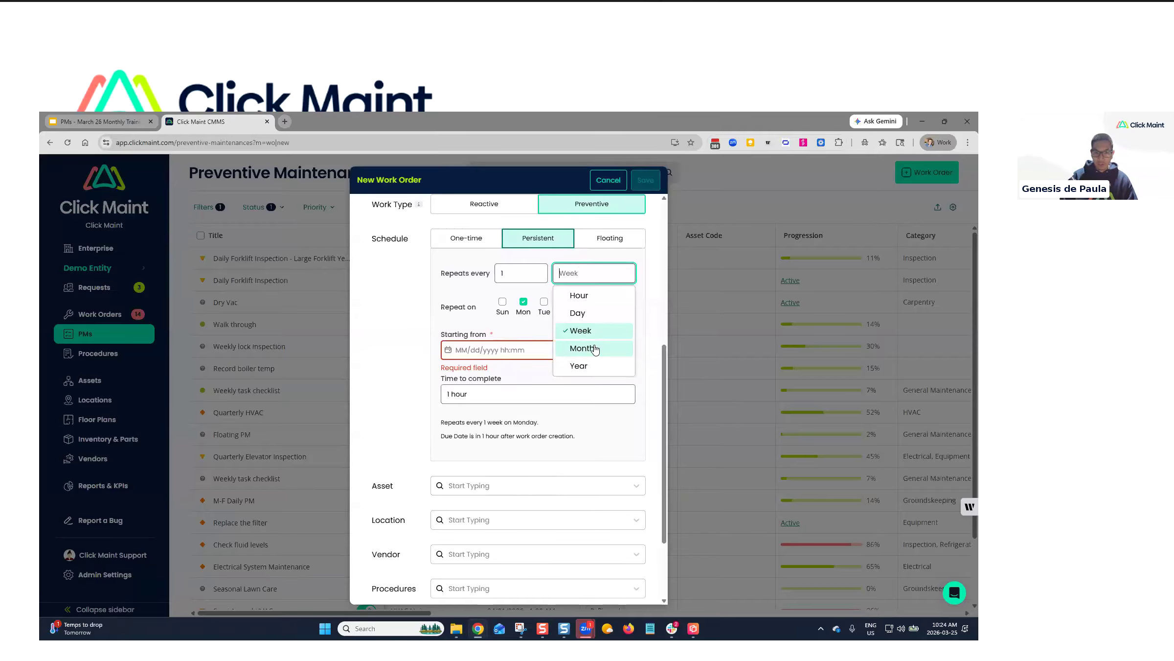
pyautogui.click(573, 348)
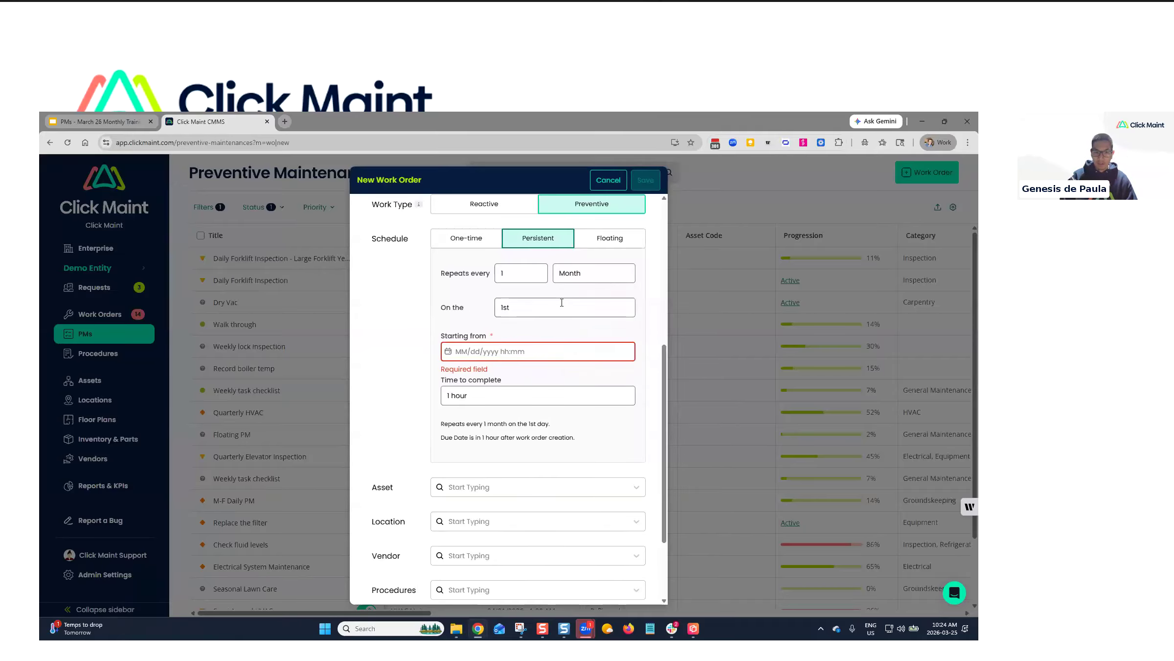
pyautogui.click(529, 307)
pyautogui.click(514, 333)
pyautogui.click(521, 351)
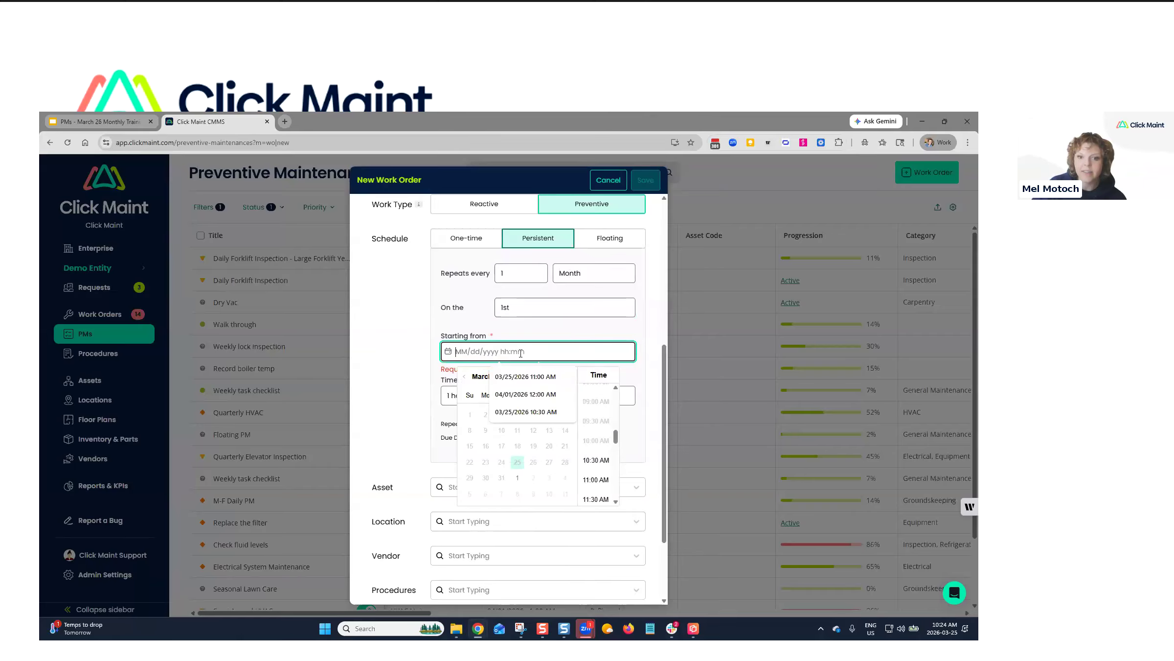
pyautogui.click(527, 314)
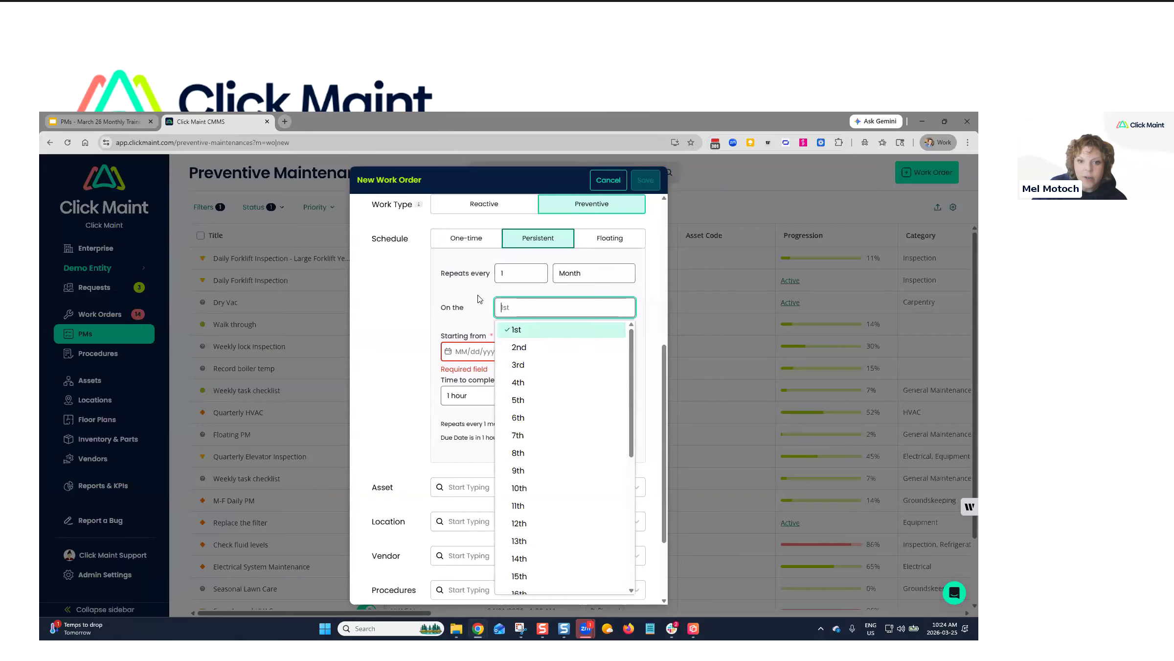
pyautogui.click(480, 298)
pyautogui.click(526, 306)
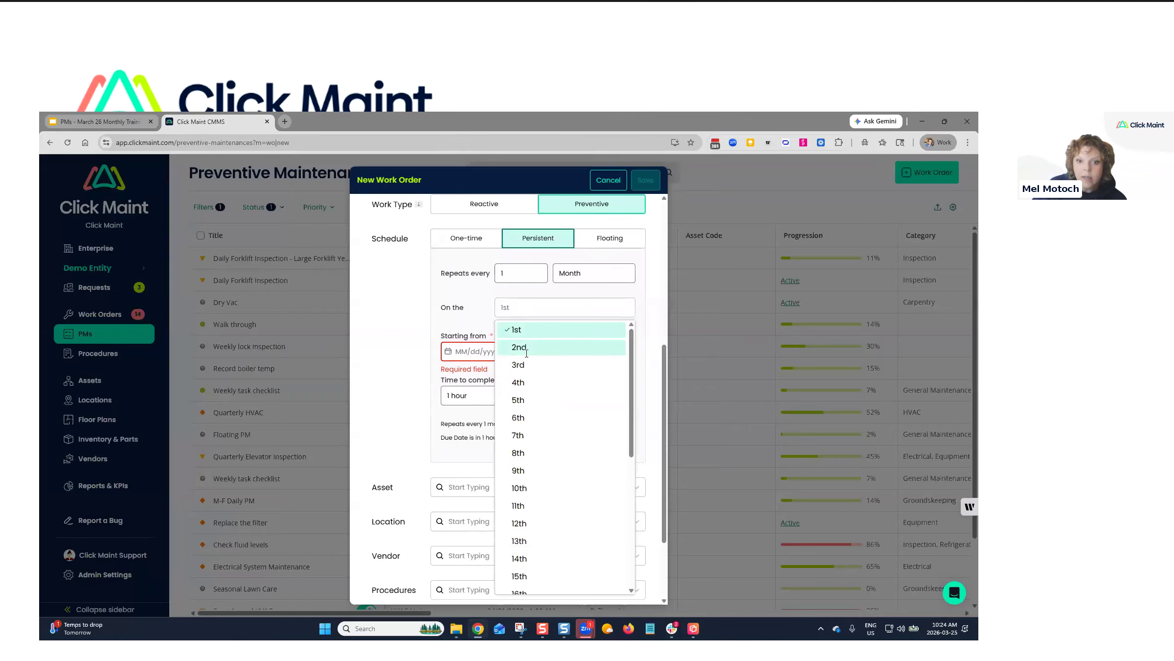
pyautogui.click(527, 346)
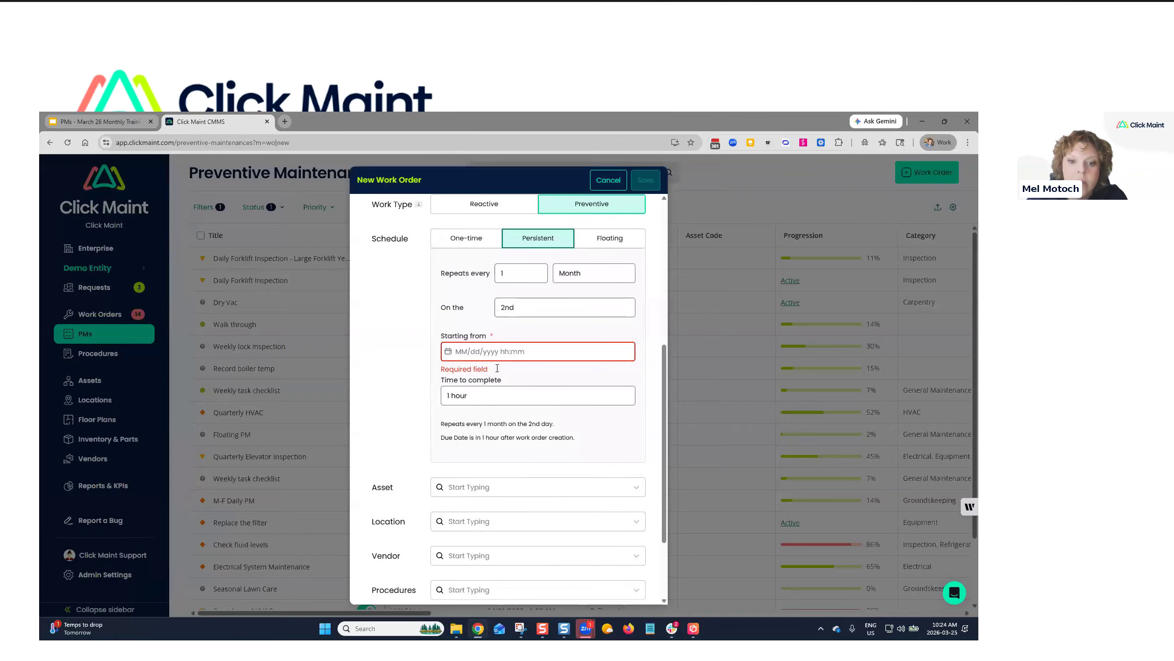
# Check the start date picker and confirm the schedule repeats every 1 Month.
pyautogui.click(497, 351)
pyautogui.click(598, 324)
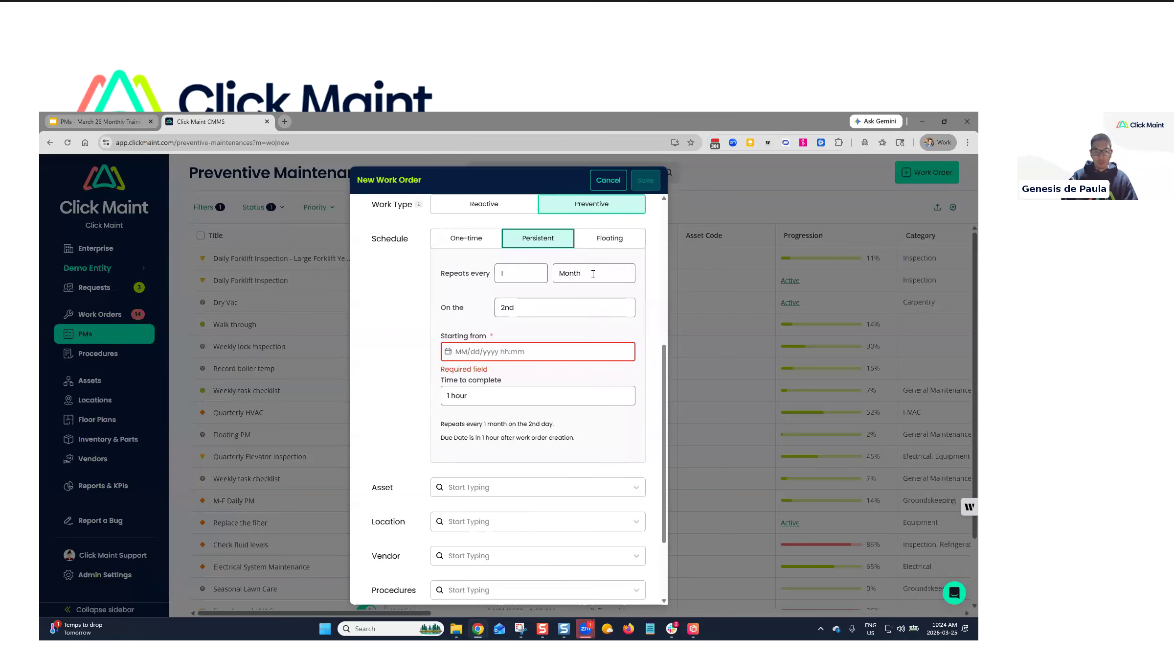
pyautogui.click(594, 273)
pyautogui.click(527, 295)
pyautogui.click(521, 273)
pyautogui.scroll(-3, 531, 372)
pyautogui.scroll(-3, 532, 385)
pyautogui.scroll(3, 533, 384)
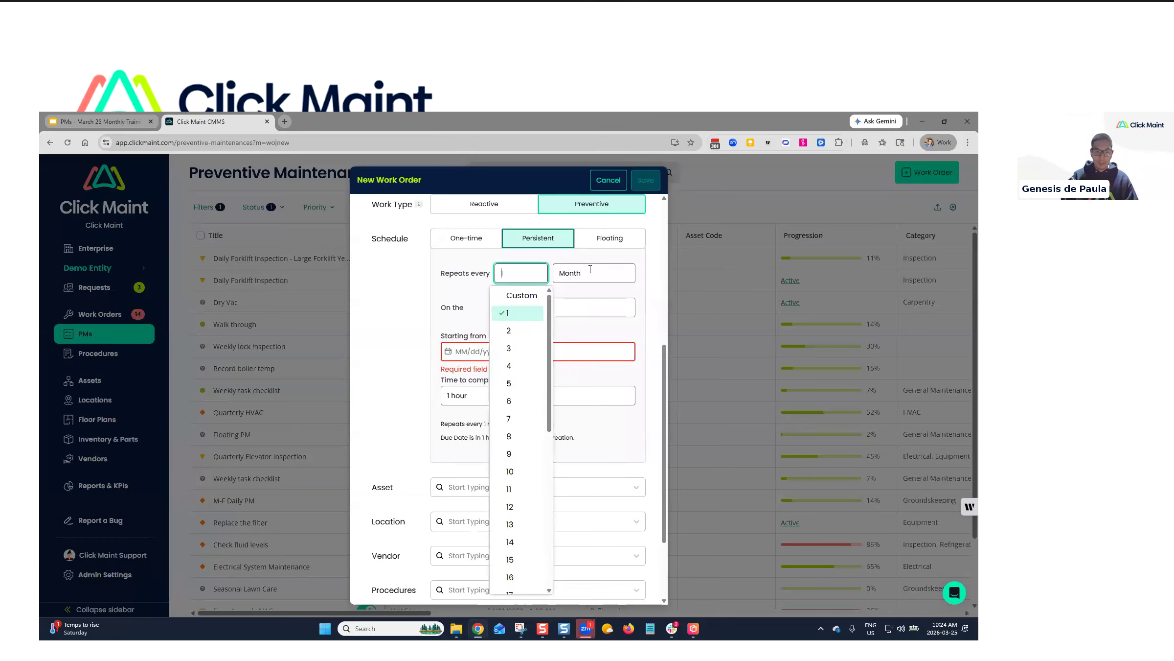
# Set the monthly repeat interval to Custom, briefly toggling Floating and back to Persistent.
pyautogui.click(521, 295)
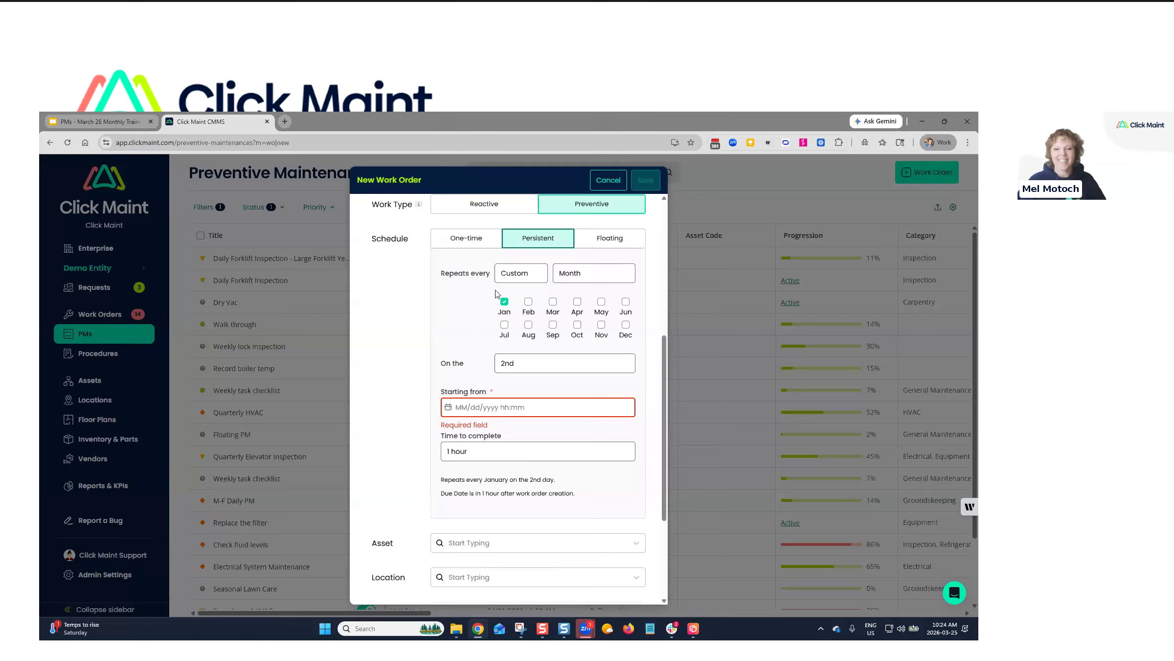
pyautogui.click(581, 274)
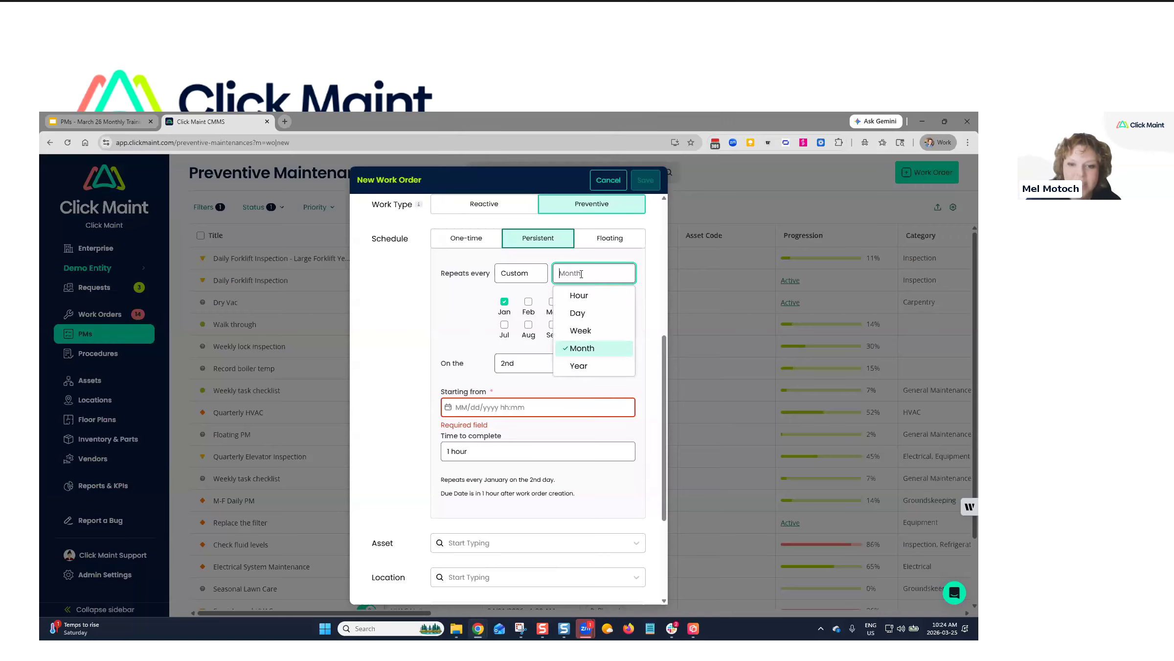
pyautogui.click(455, 307)
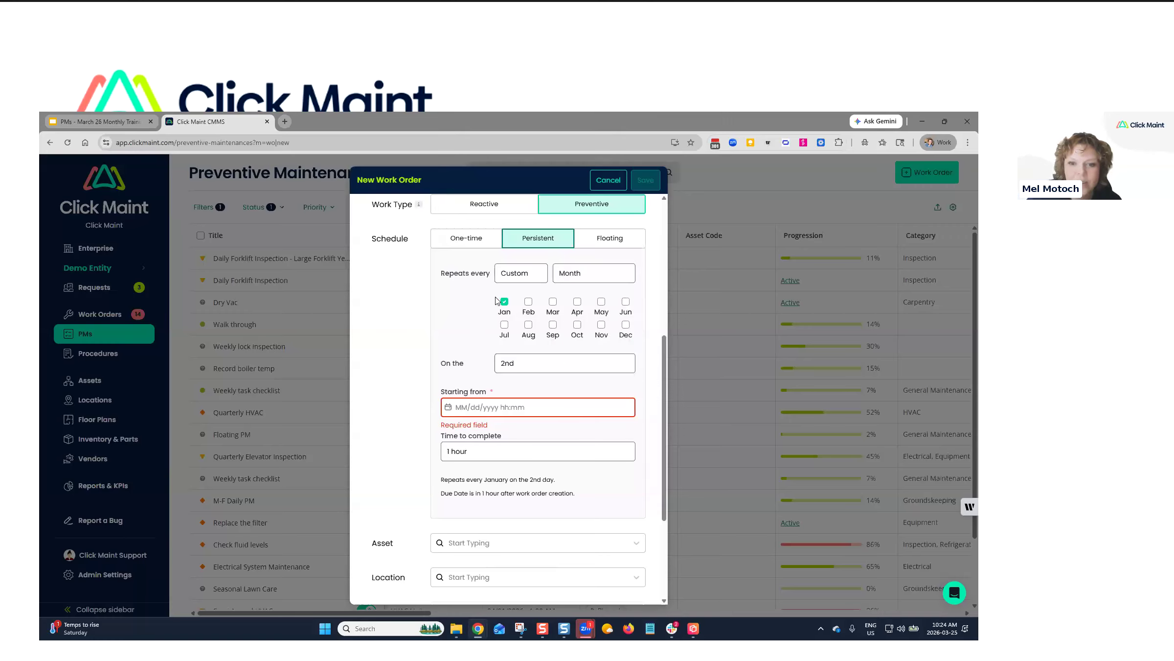
pyautogui.click(562, 274)
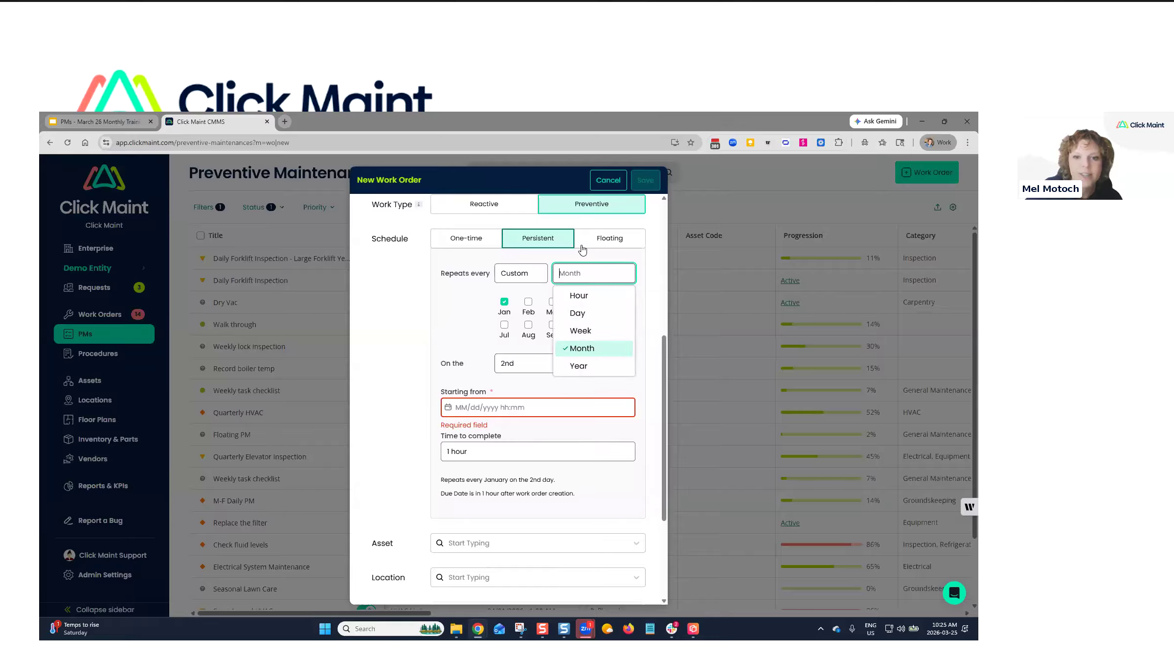
pyautogui.click(598, 244)
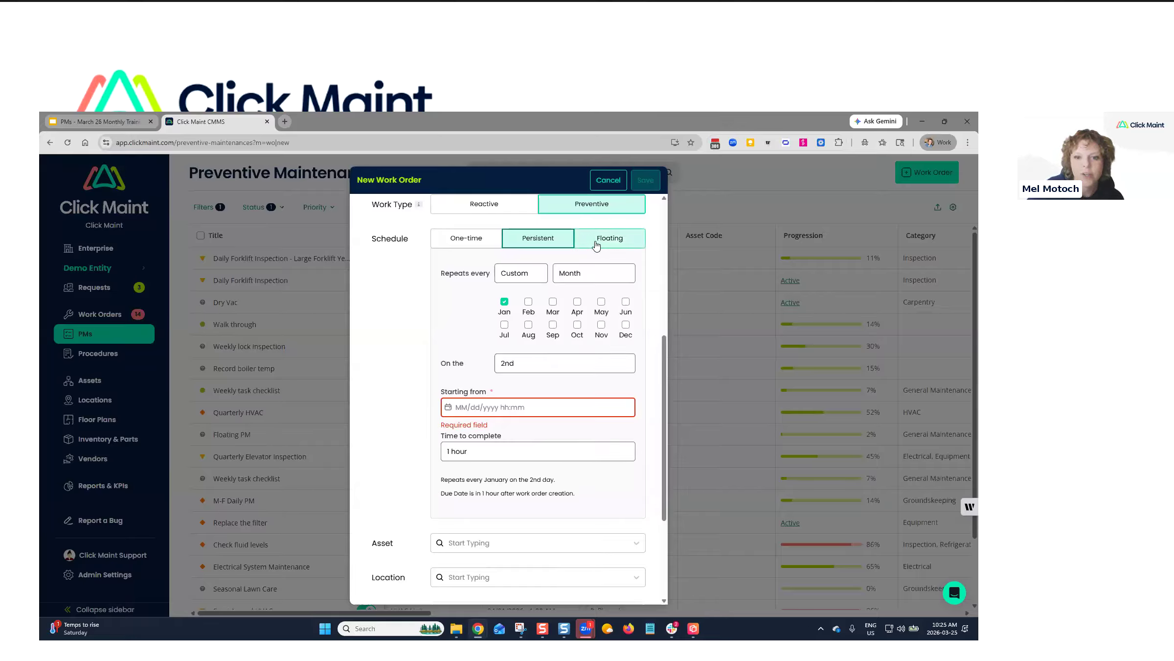
pyautogui.click(543, 244)
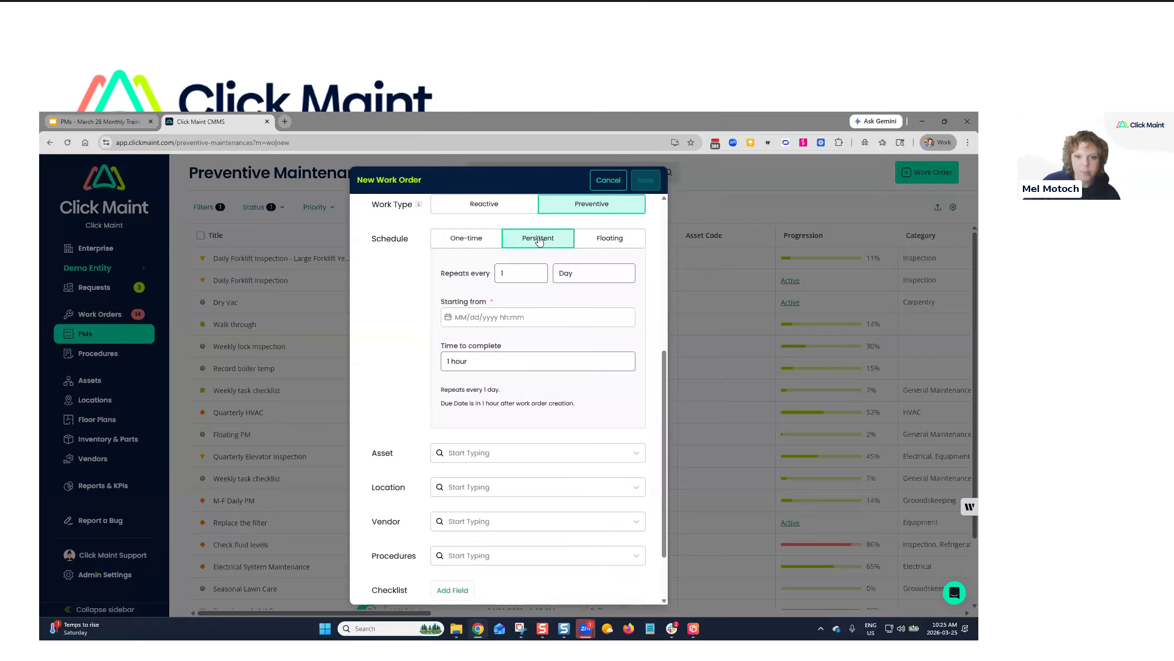
pyautogui.click(582, 273)
pyautogui.click(522, 273)
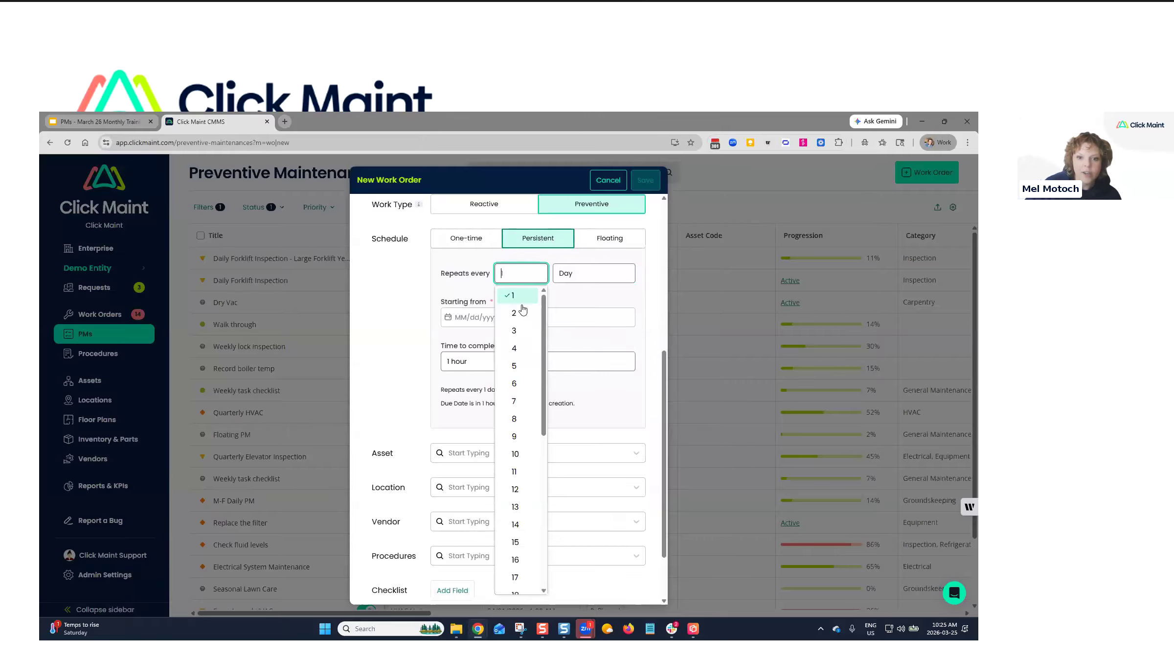
pyautogui.click(583, 273)
pyautogui.click(589, 345)
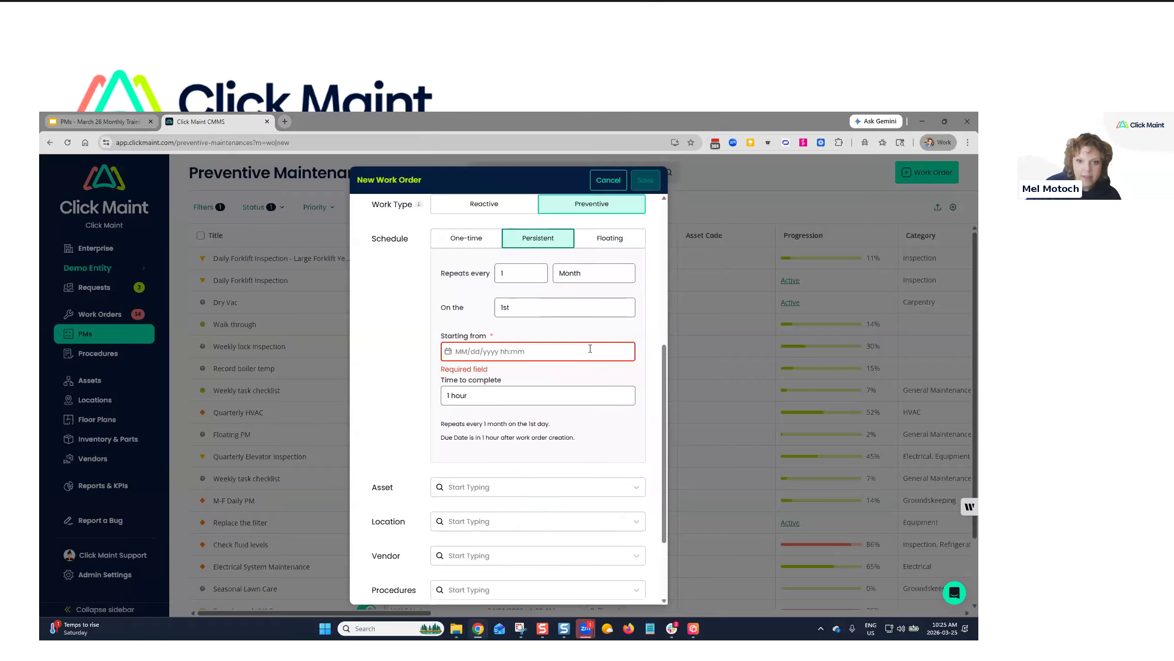
pyautogui.click(543, 274)
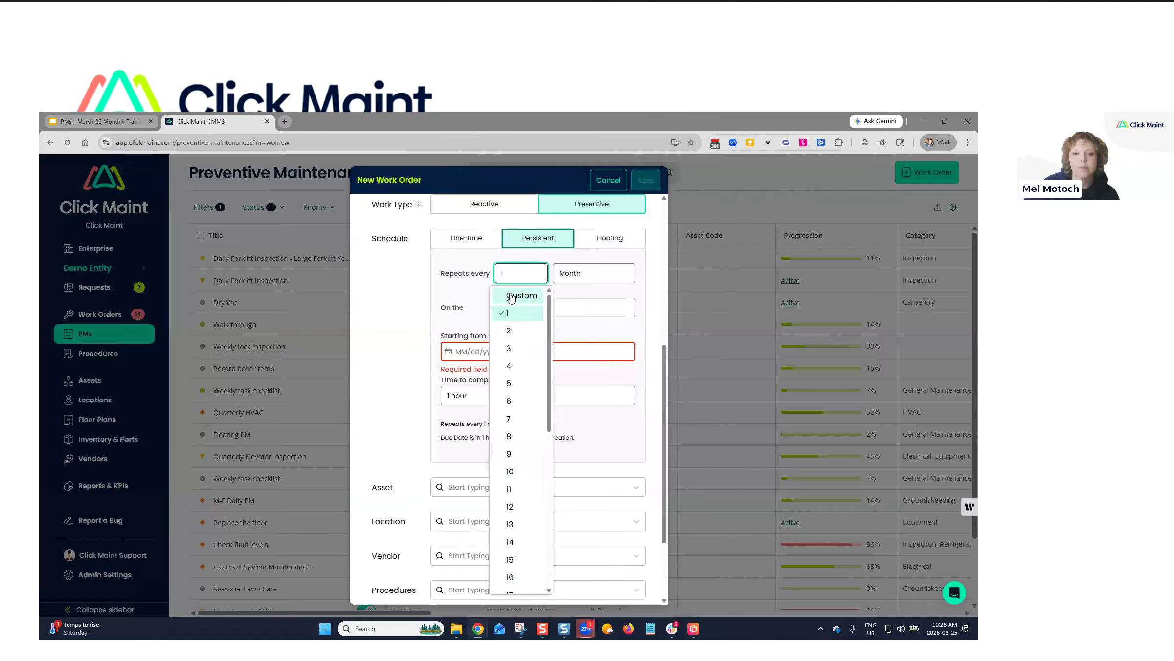
pyautogui.click(510, 296)
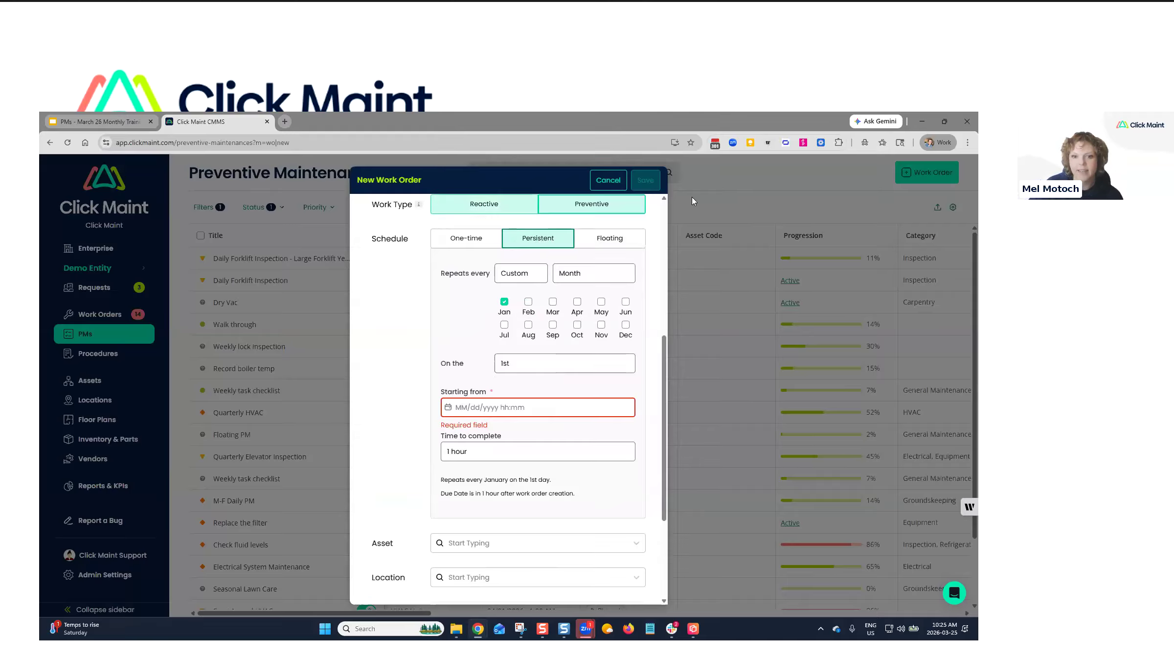
# Toggle the January–May month checkboxes, leaving only May checked.
pyautogui.click(529, 301)
pyautogui.click(553, 302)
pyautogui.click(577, 302)
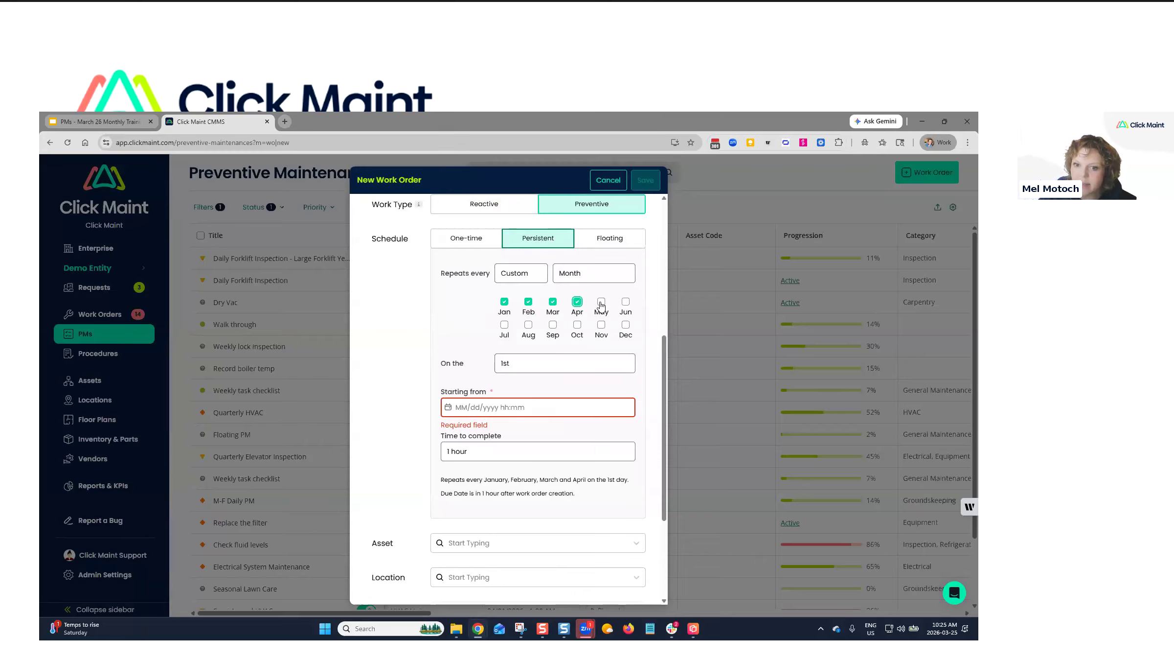
pyautogui.click(601, 302)
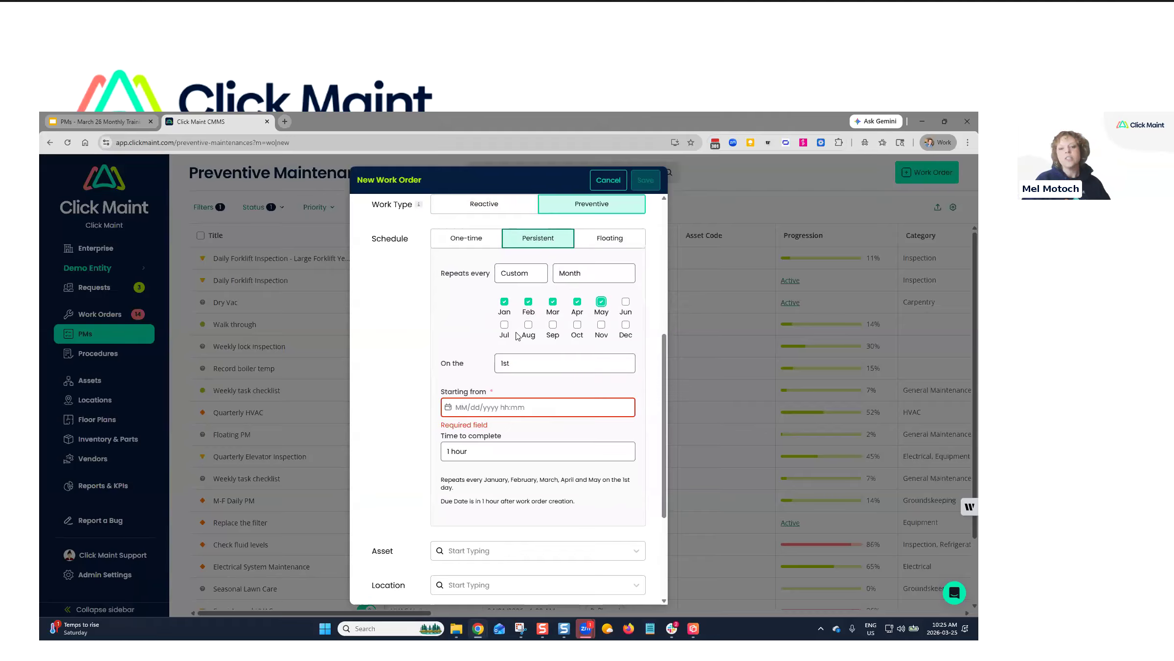
pyautogui.click(505, 302)
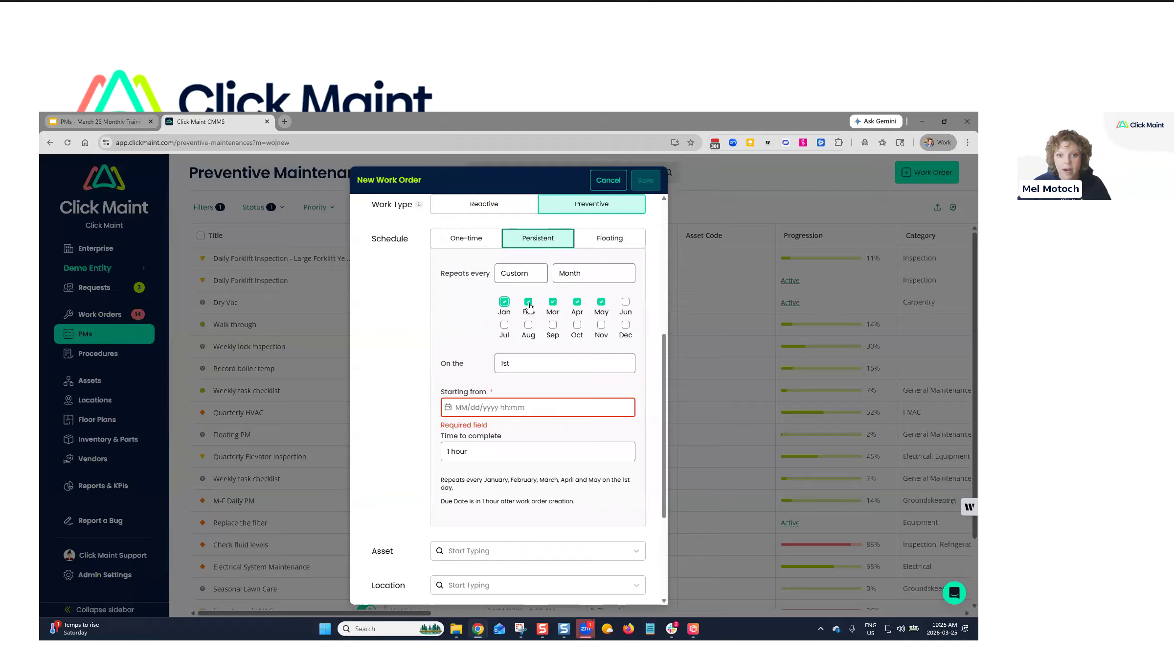
pyautogui.click(528, 302)
pyautogui.click(553, 301)
pyautogui.click(577, 302)
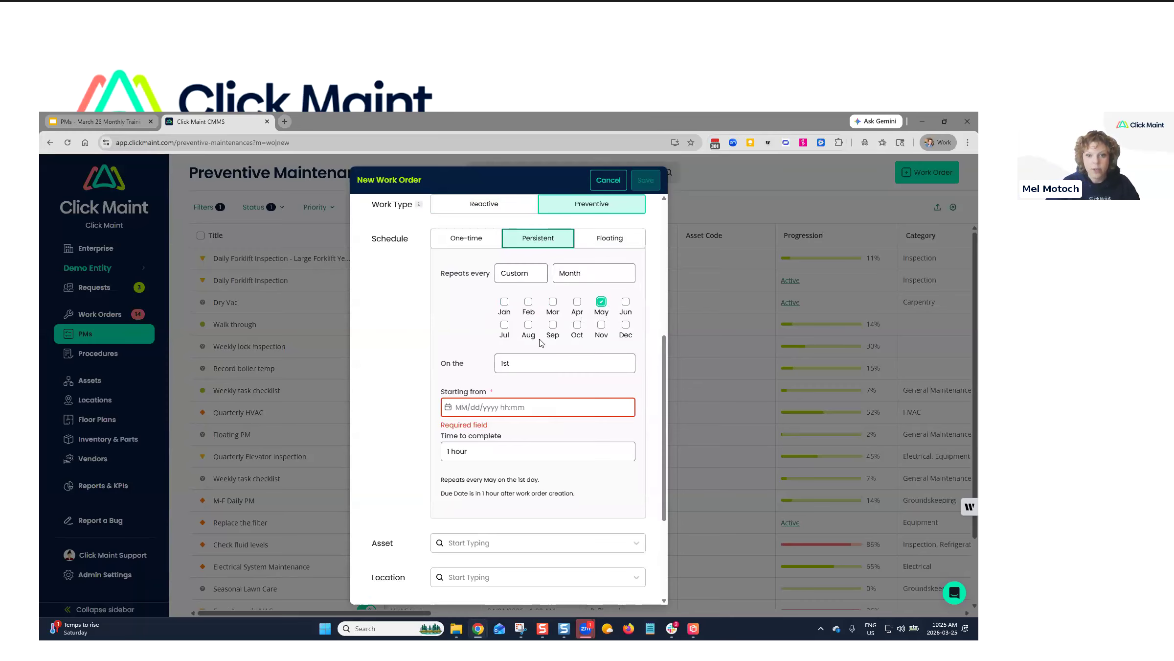
# Check October through March, uncheck May, then cancel the unsaved work order.
pyautogui.click(577, 325)
pyautogui.click(601, 325)
pyautogui.click(625, 325)
pyautogui.click(505, 302)
pyautogui.click(529, 302)
pyautogui.click(553, 302)
pyautogui.click(601, 302)
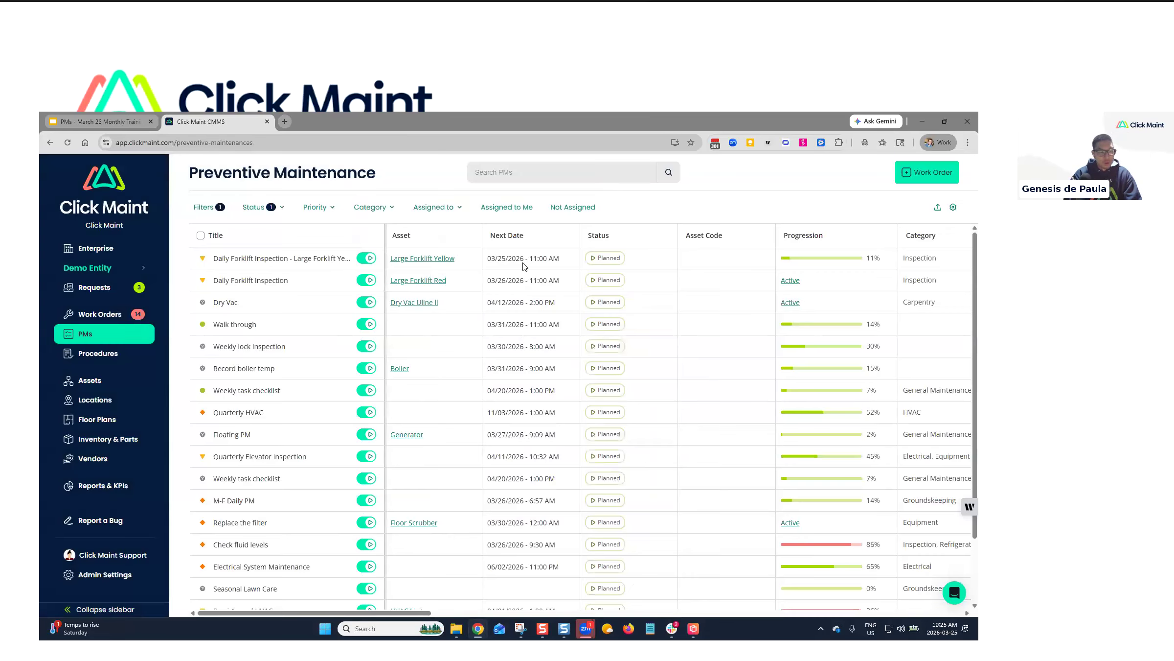
pyautogui.click(605, 180)
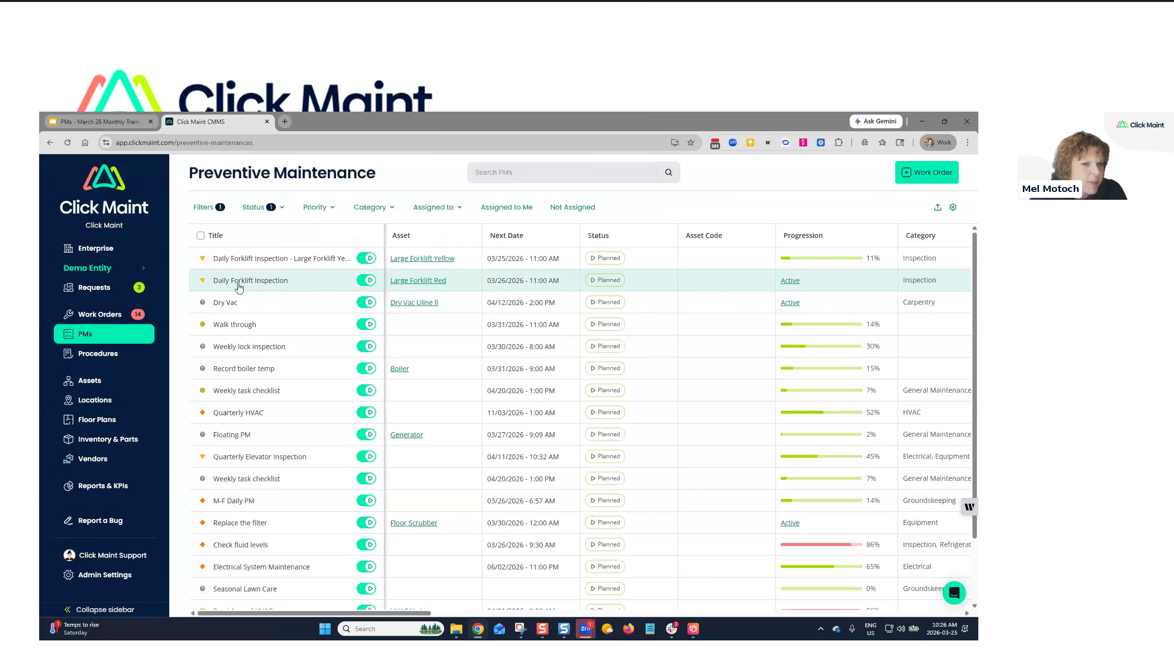
pyautogui.click(240, 282)
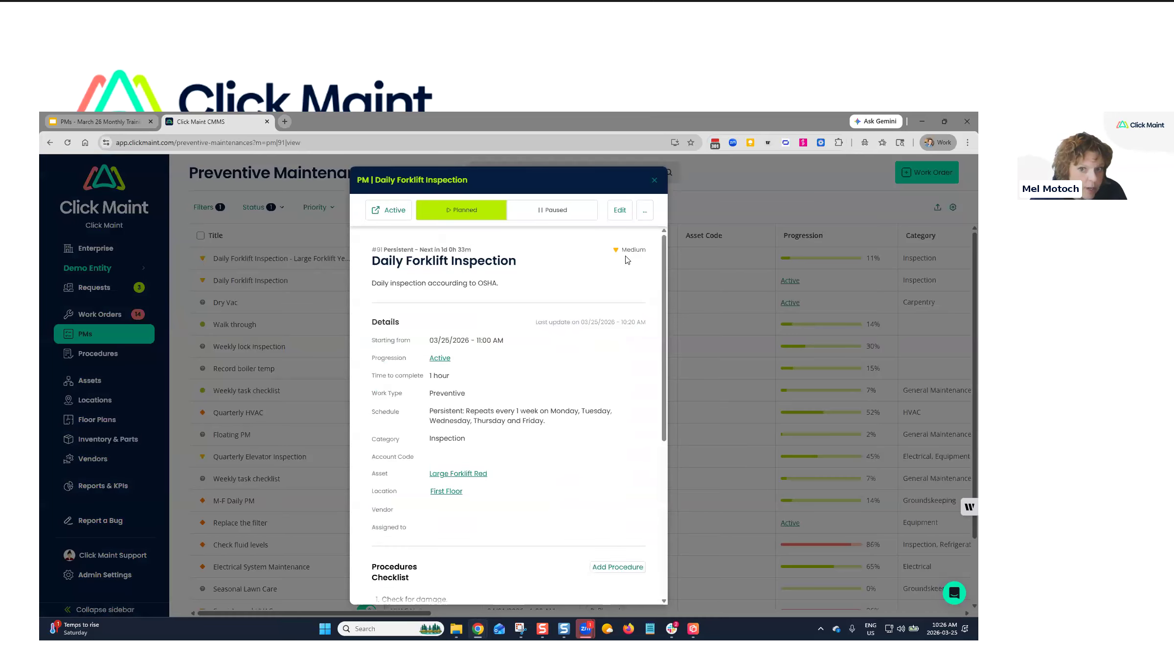
pyautogui.click(645, 216)
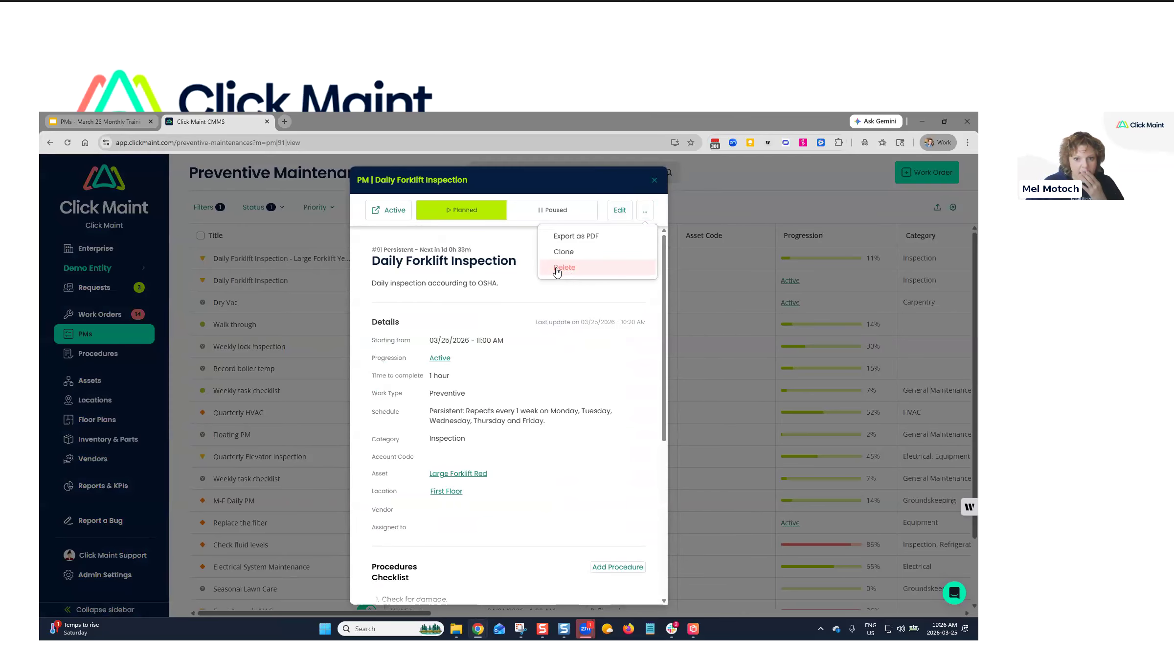
pyautogui.click(557, 270)
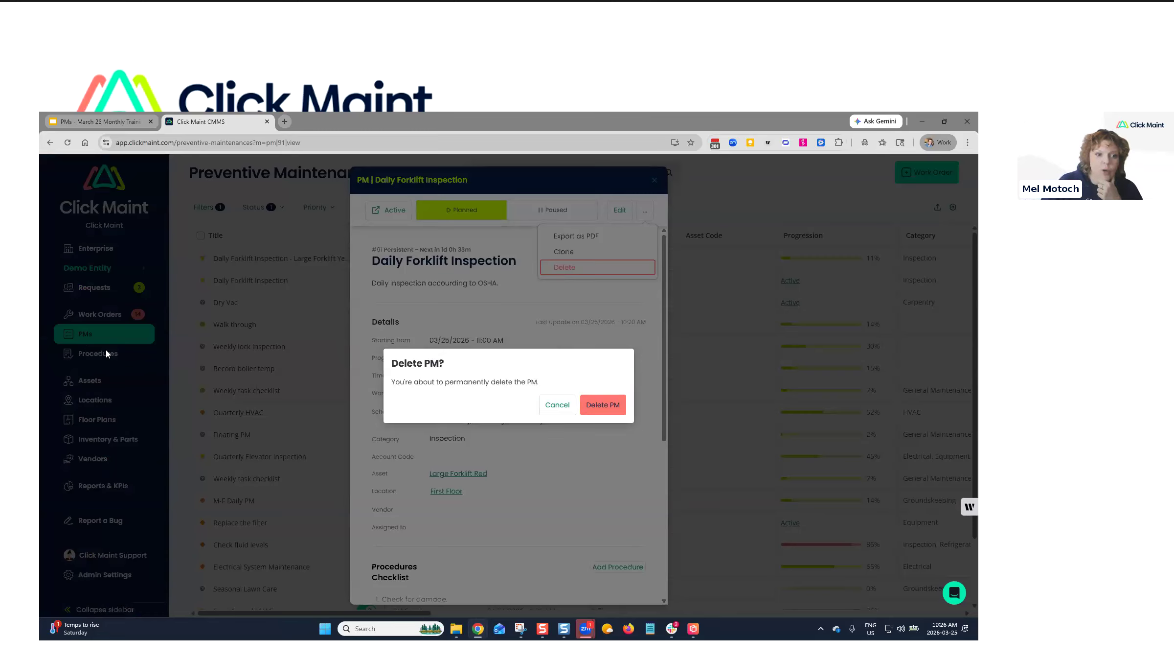
pyautogui.click(558, 405)
pyautogui.click(652, 176)
pyautogui.click(652, 176)
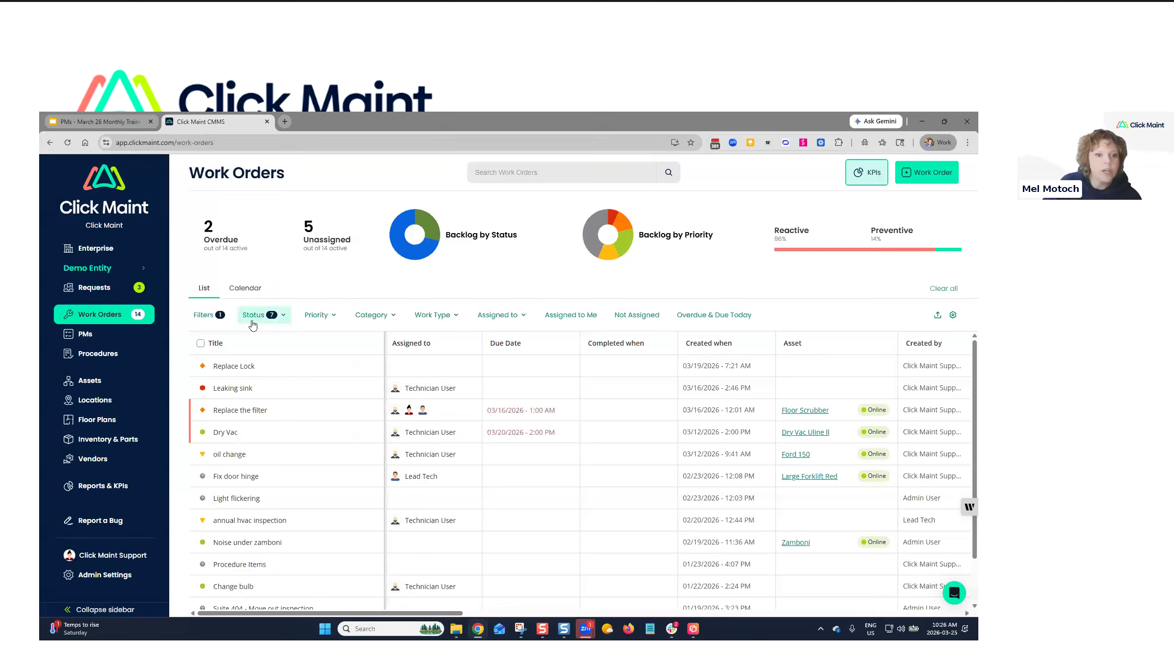
# Filter work orders to Completed status and Preventive work type.
pyautogui.click(433, 315)
pyautogui.click(257, 314)
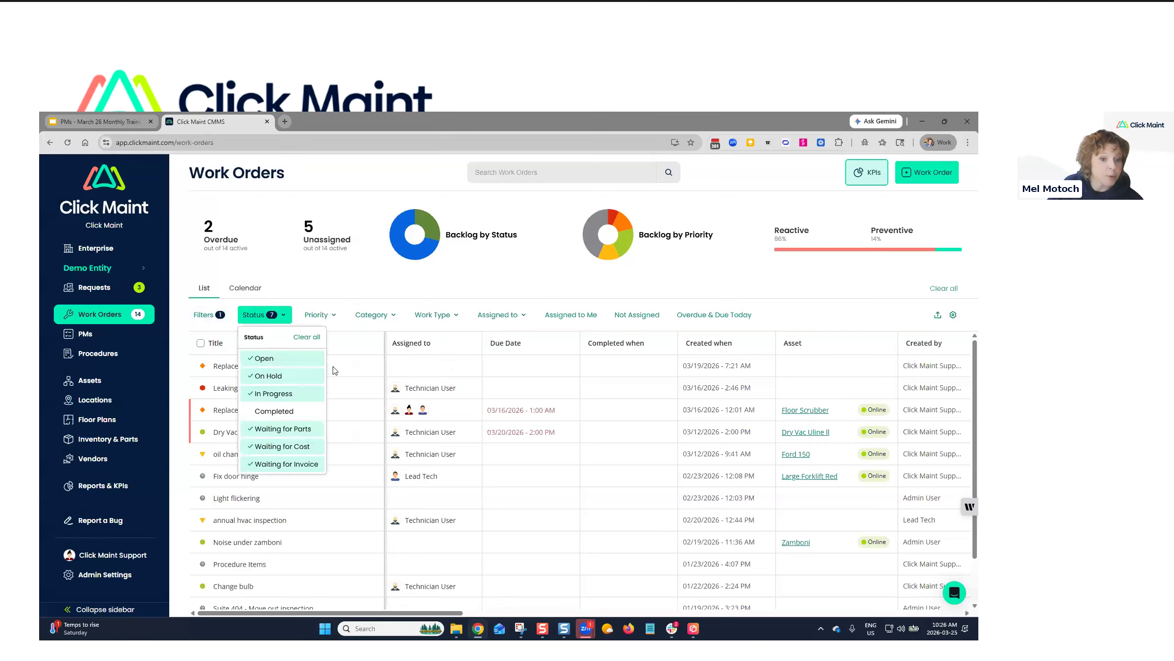
pyautogui.click(314, 345)
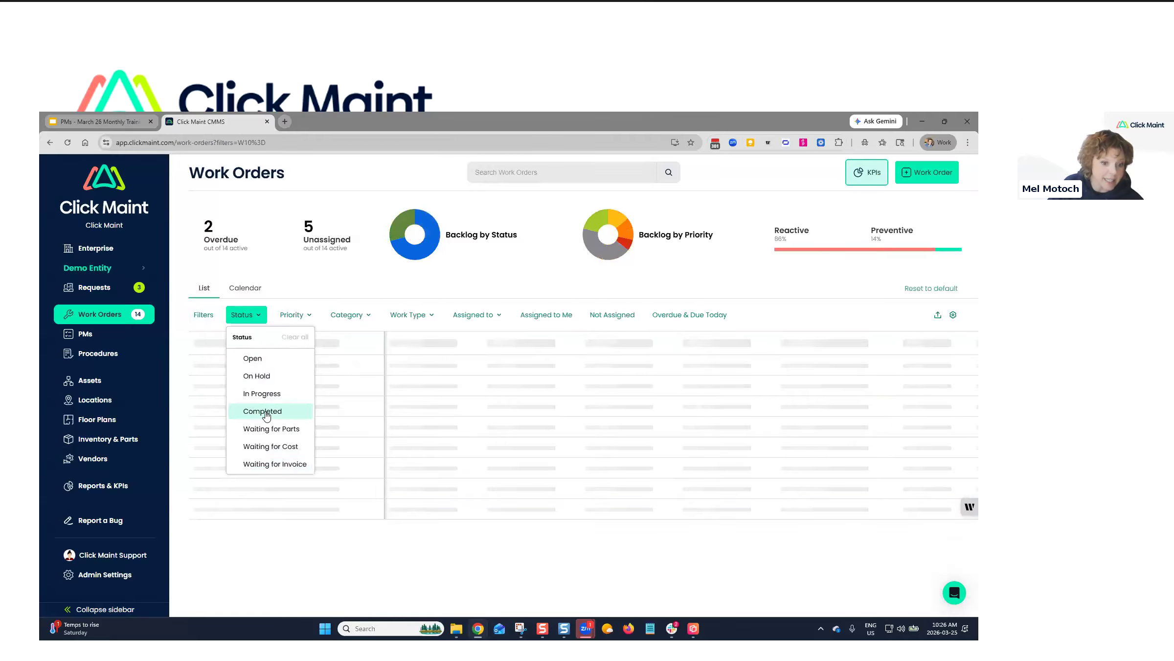
pyautogui.click(272, 412)
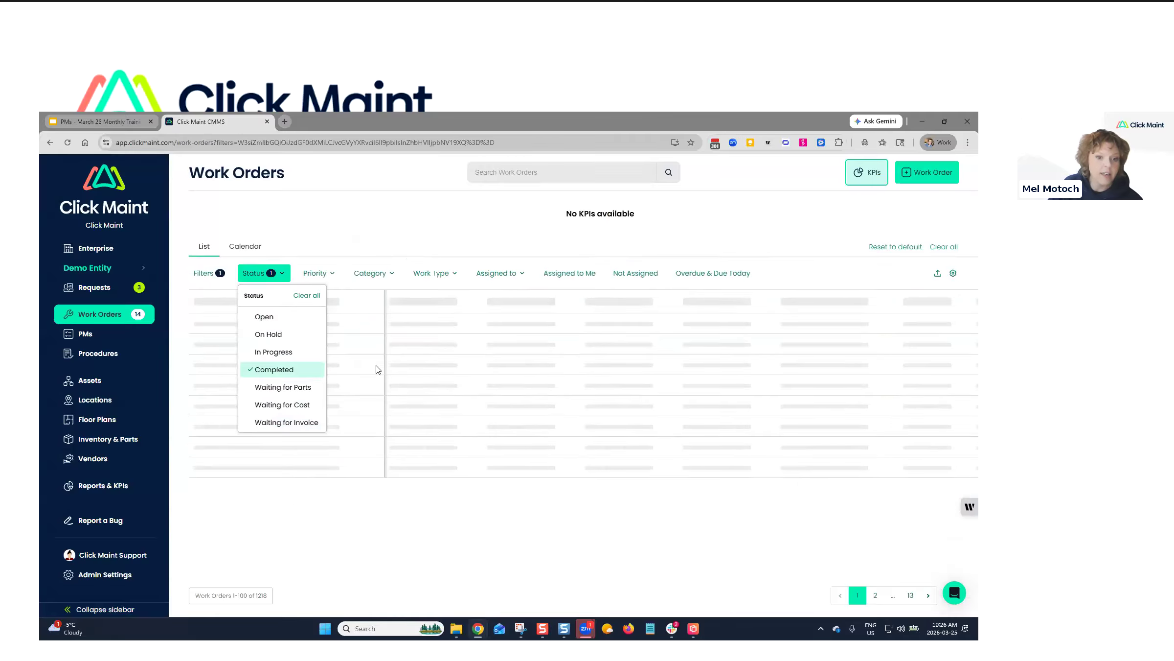
pyautogui.click(445, 273)
pyautogui.click(443, 334)
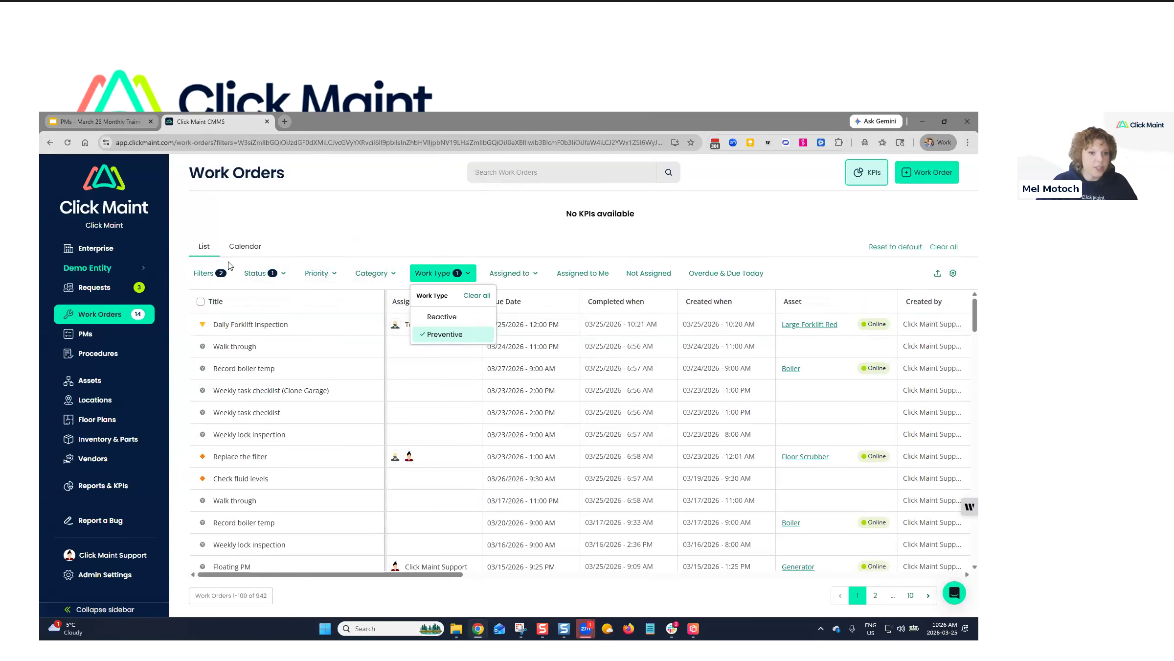
# Add an Asset is HVAC Unit condition, apply the filters, then reset them to default.
pyautogui.click(208, 280)
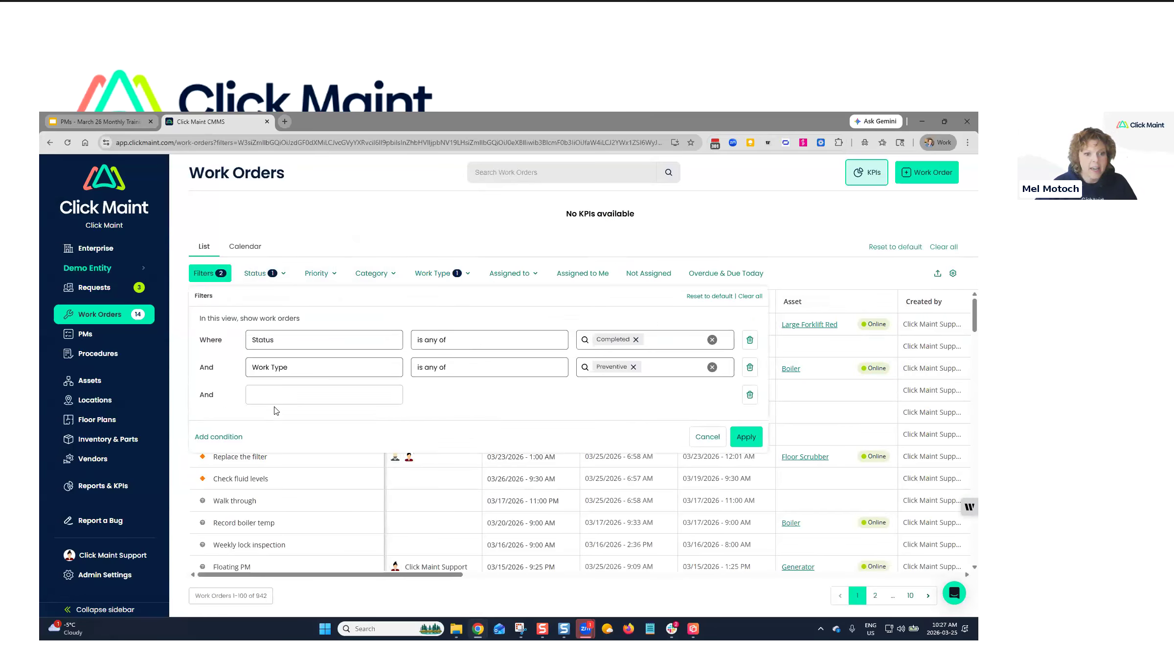
pyautogui.click(277, 403)
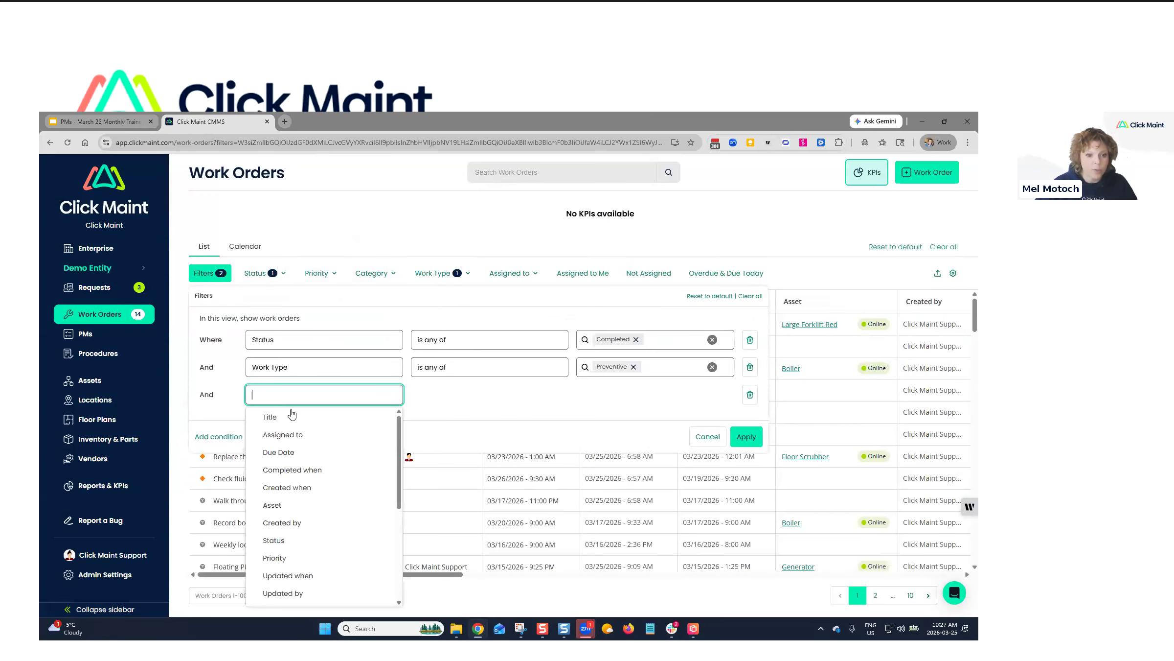
pyautogui.click(277, 509)
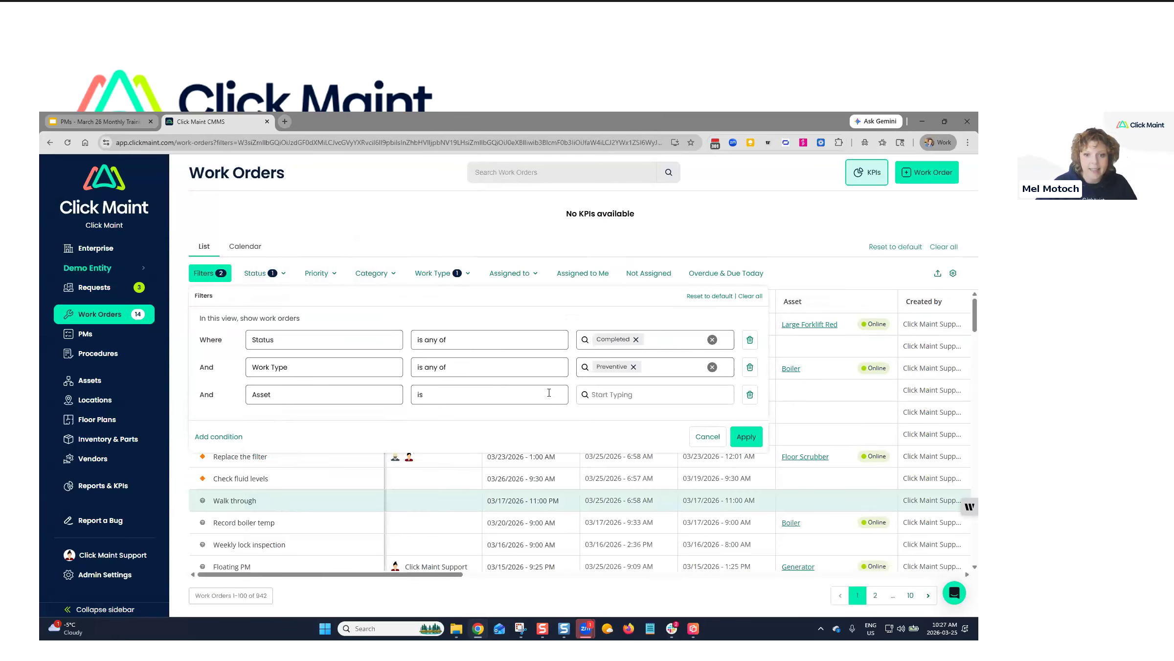
pyautogui.click(629, 395)
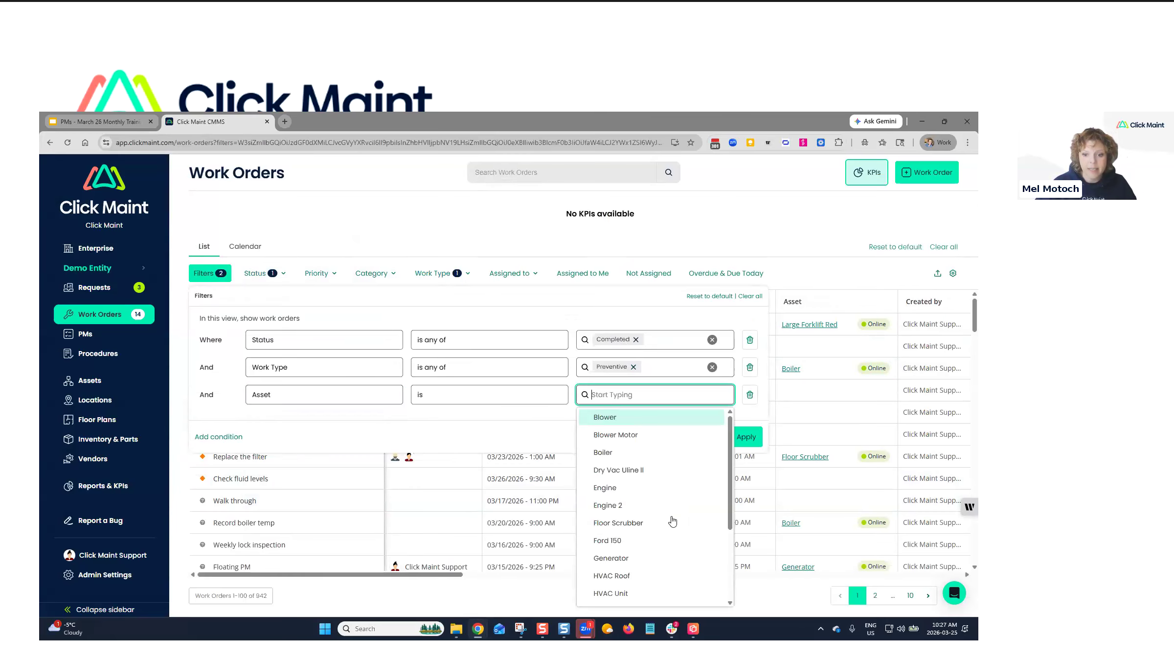
pyautogui.click(625, 594)
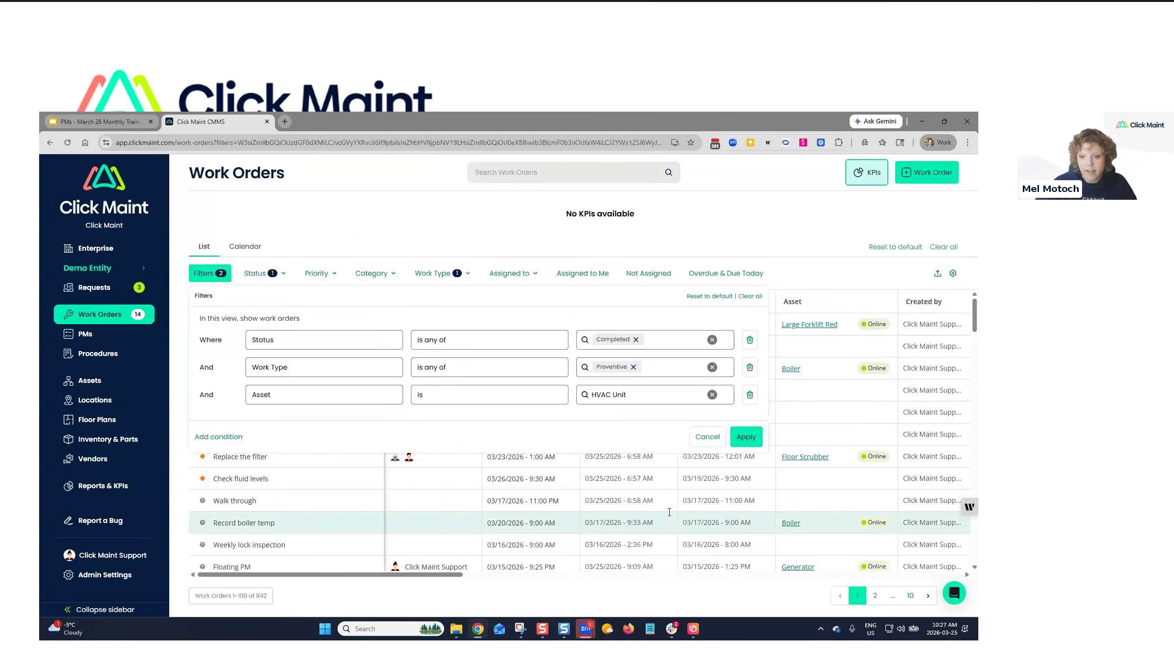
pyautogui.click(748, 438)
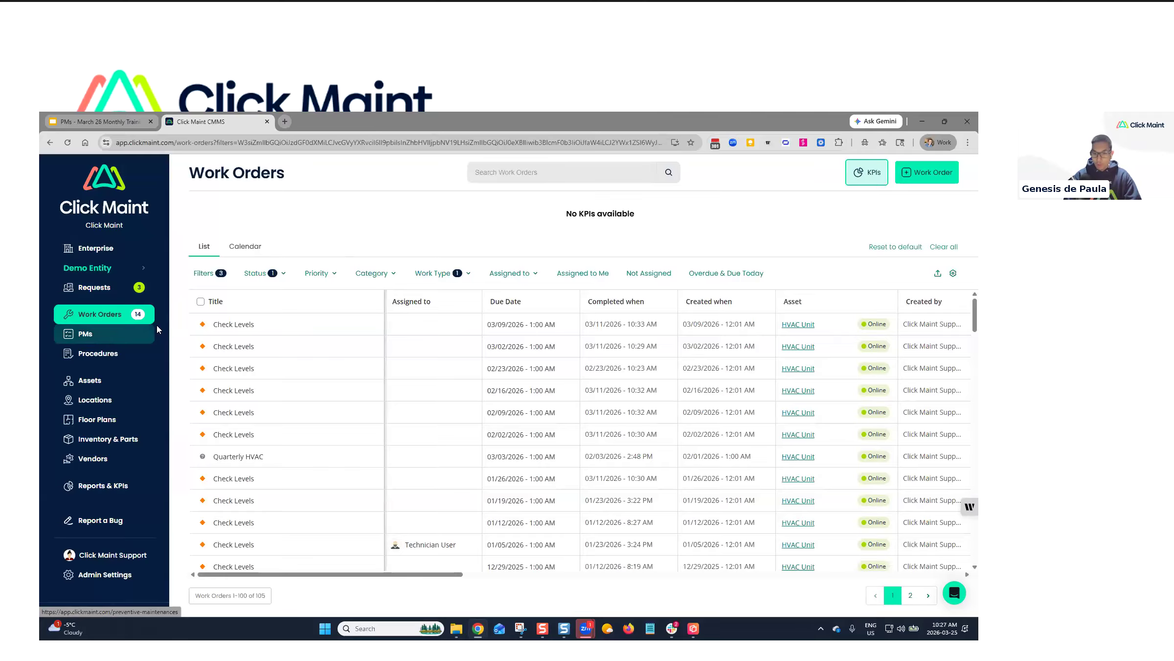
pyautogui.click(265, 273)
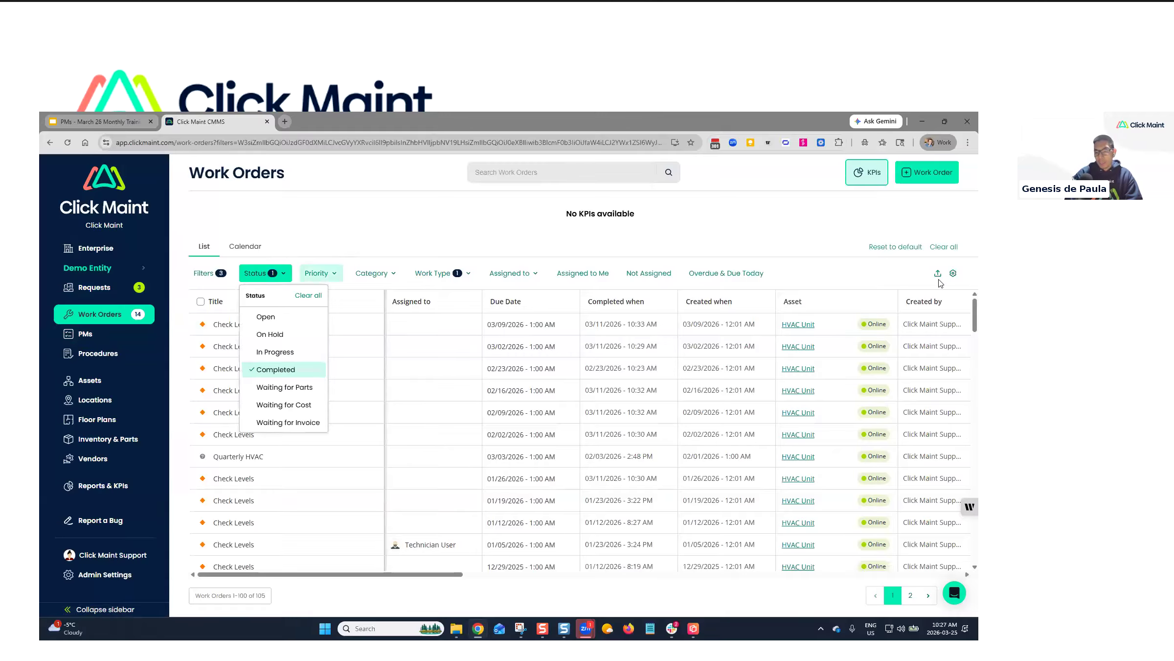
pyautogui.click(895, 246)
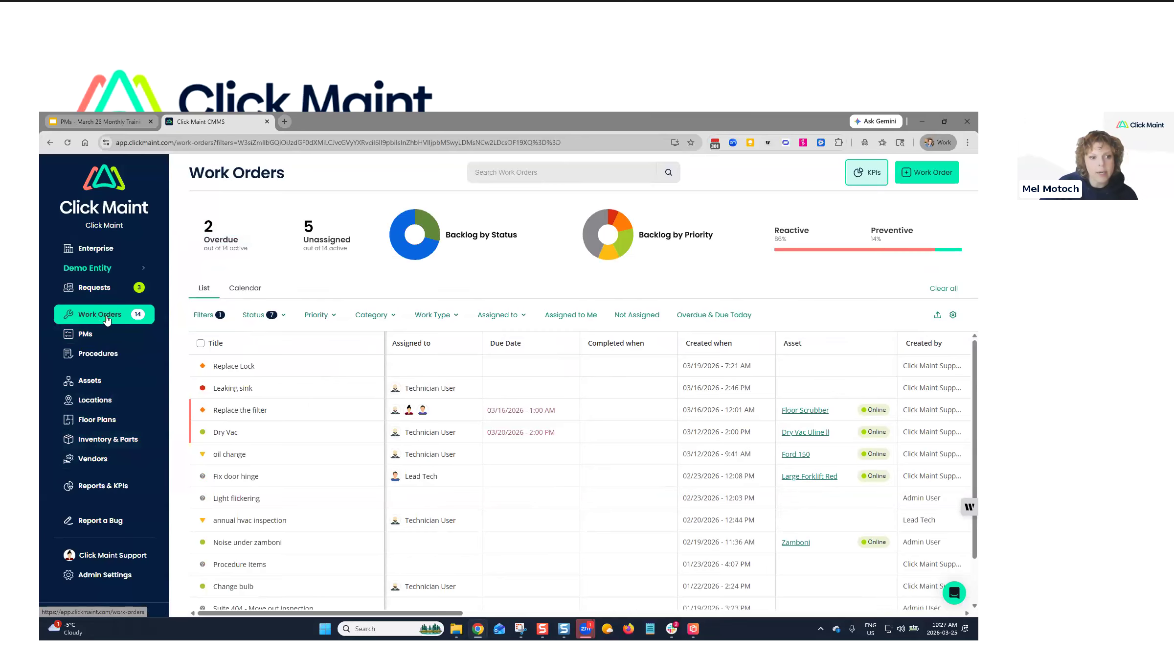
# Set the Status filter to Completed only and reopen the conditions panel for another condition.
pyautogui.click(205, 315)
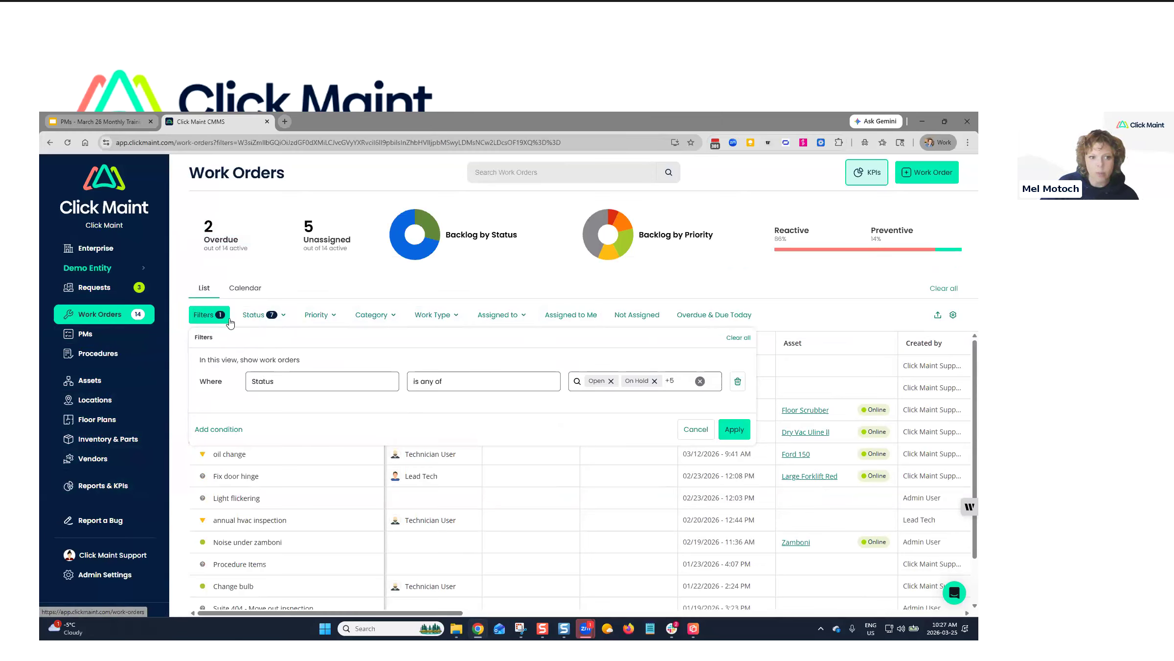
pyautogui.click(354, 283)
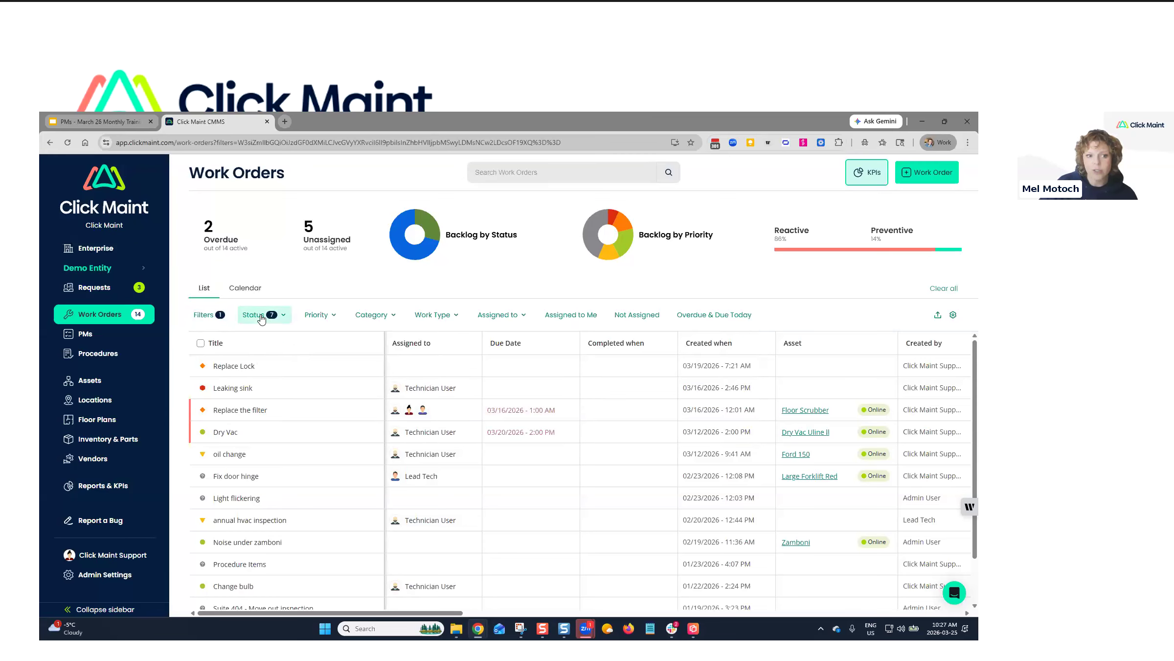
pyautogui.click(260, 319)
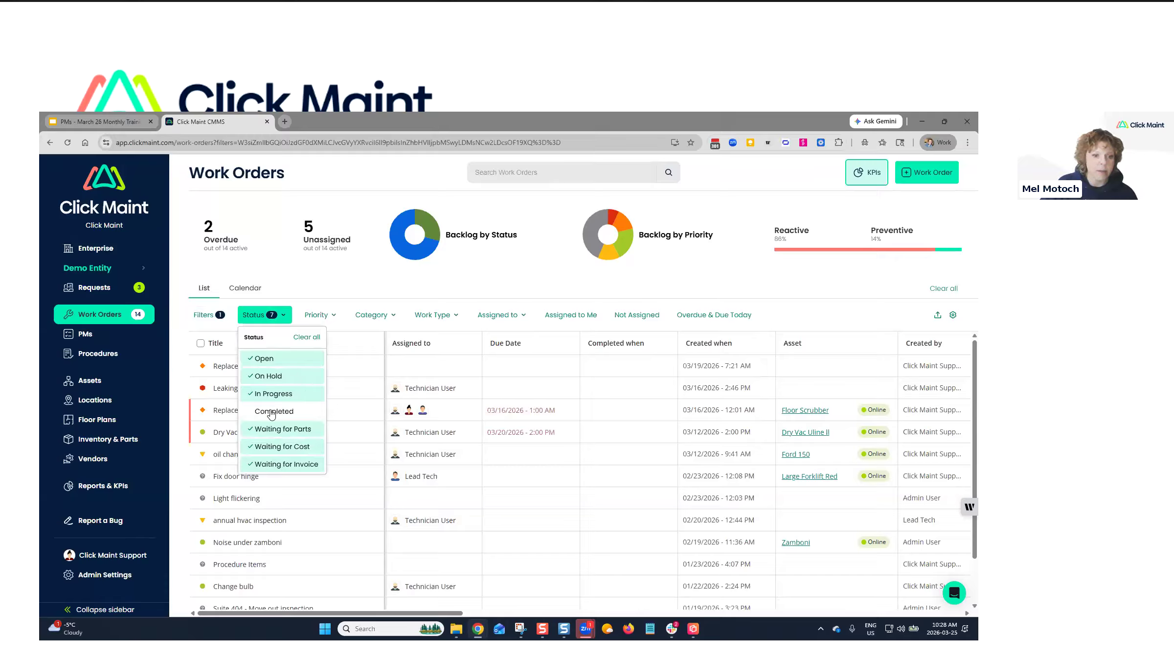
pyautogui.click(307, 338)
pyautogui.click(262, 411)
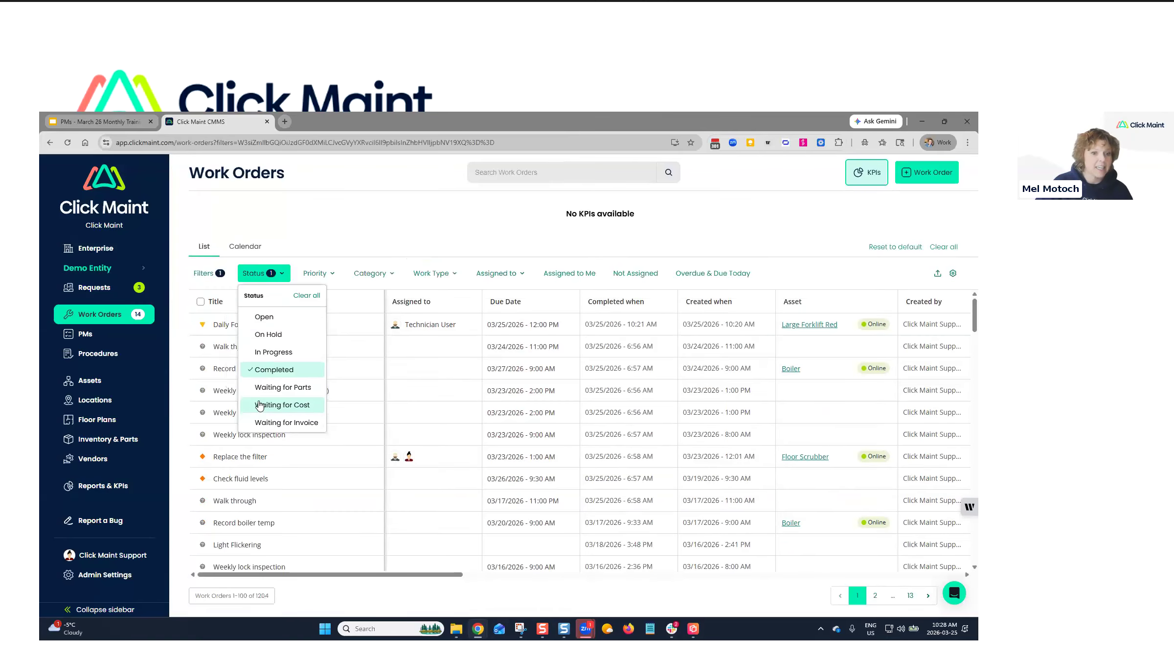
pyautogui.click(345, 226)
pyautogui.click(203, 274)
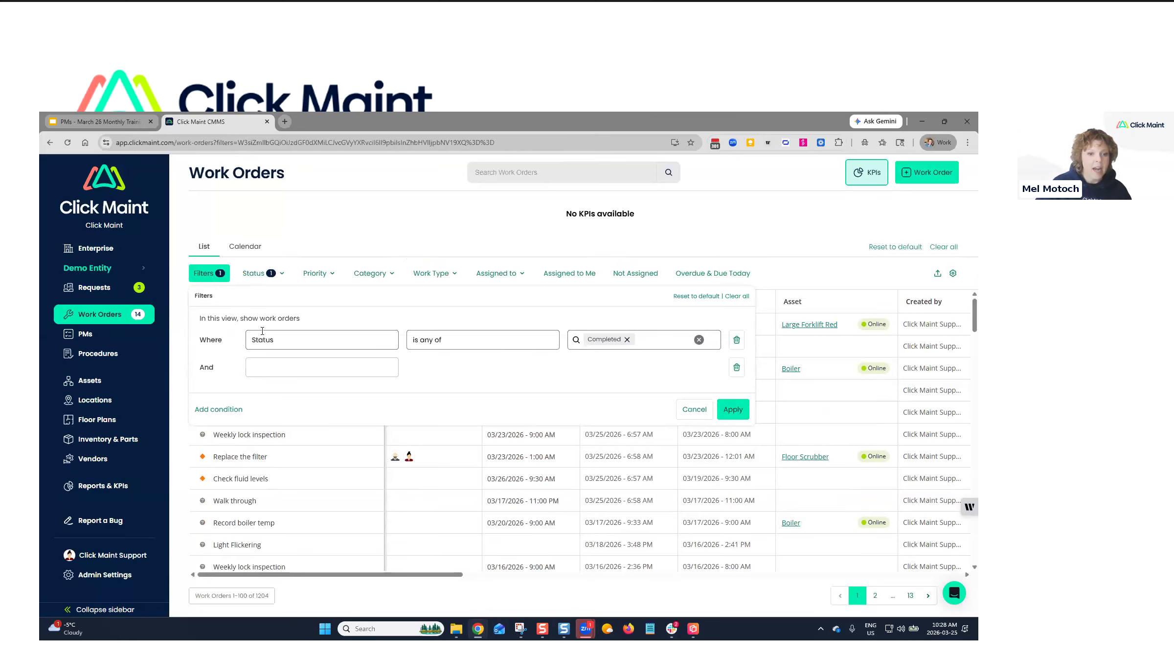
# Add a Completed when is between 01/01/2026 and 03/25/2026 condition.
pyautogui.click(291, 364)
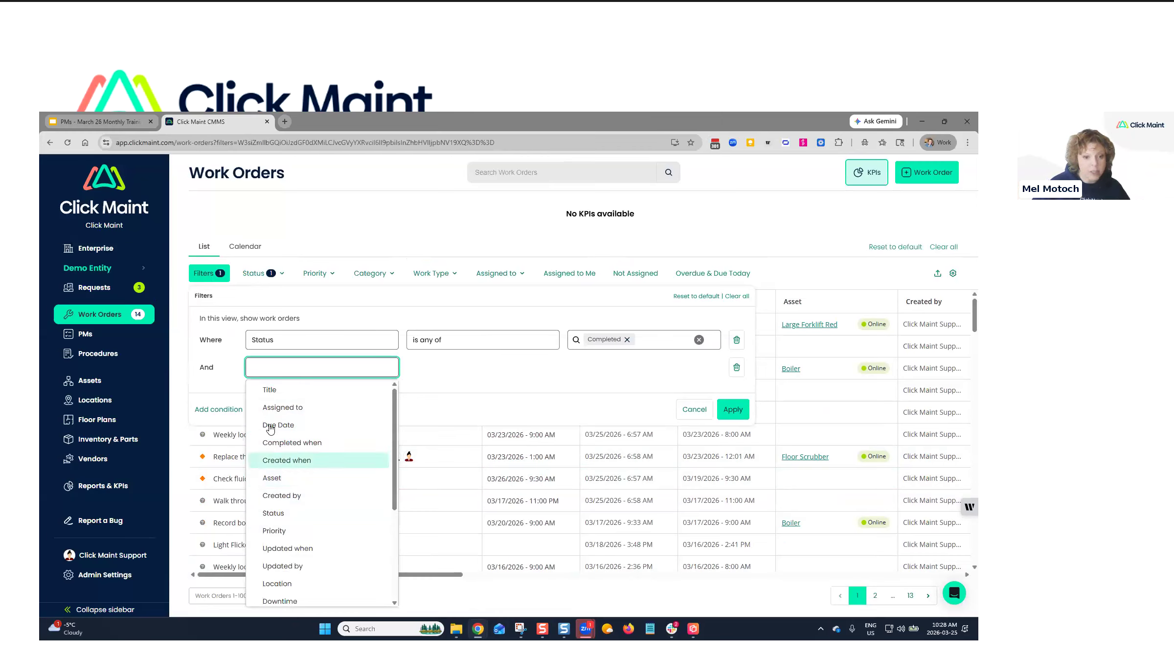
pyautogui.click(294, 445)
pyautogui.click(424, 374)
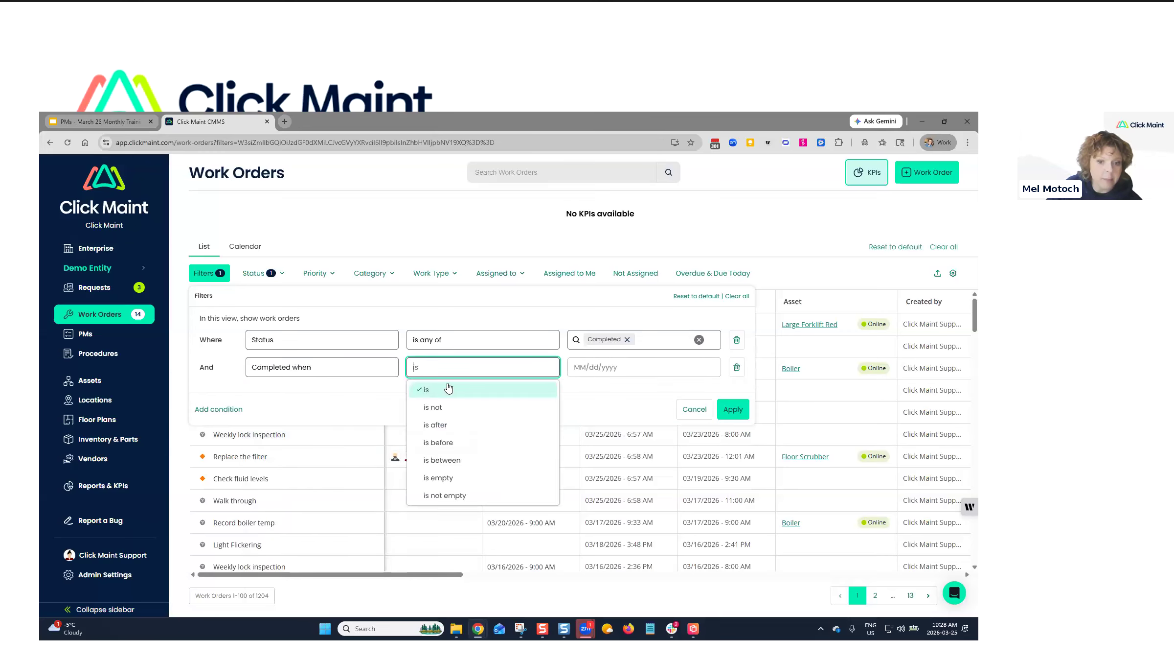
pyautogui.click(450, 460)
pyautogui.click(586, 368)
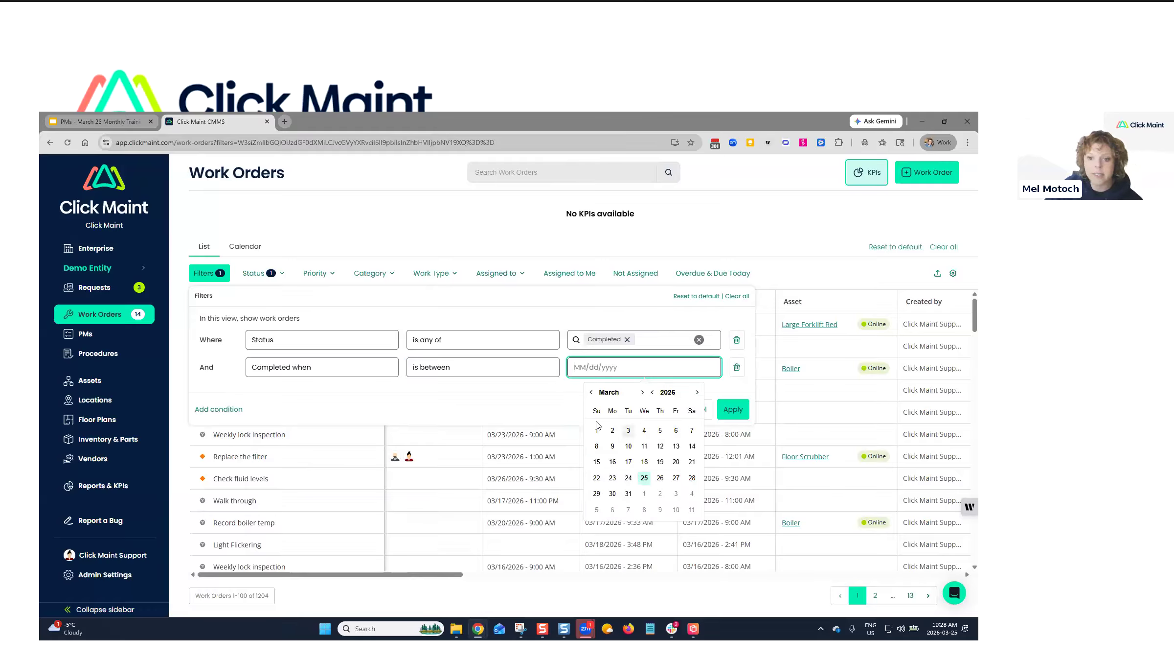
pyautogui.click(591, 392)
pyautogui.click(591, 392)
pyautogui.click(660, 430)
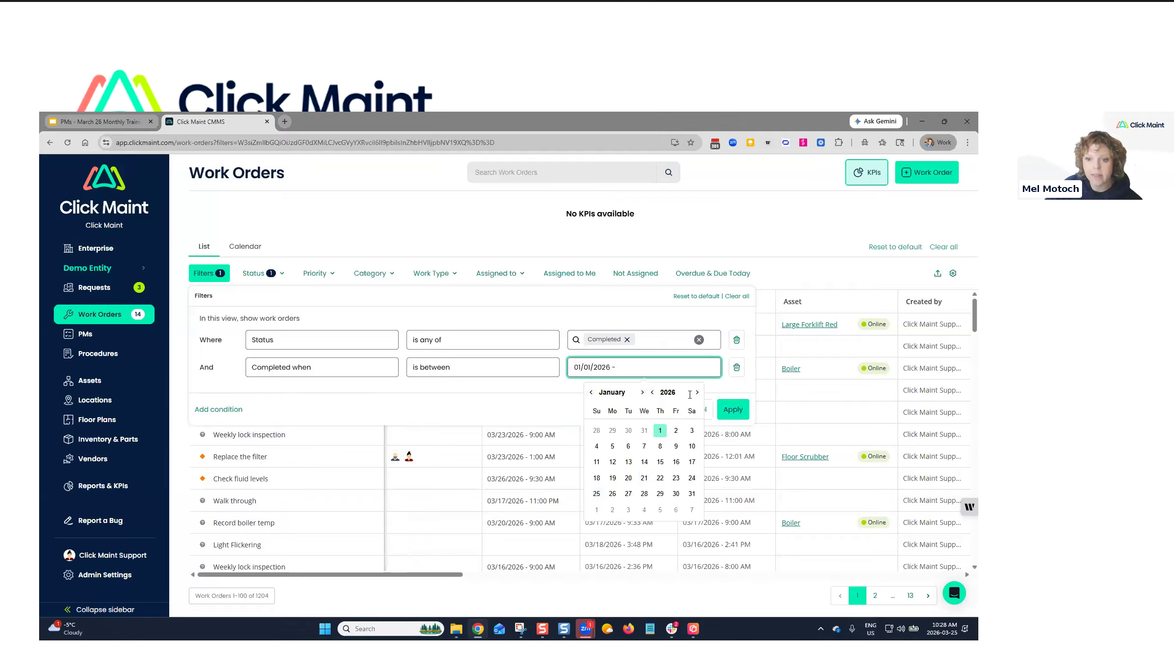
pyautogui.click(643, 392)
pyautogui.click(643, 393)
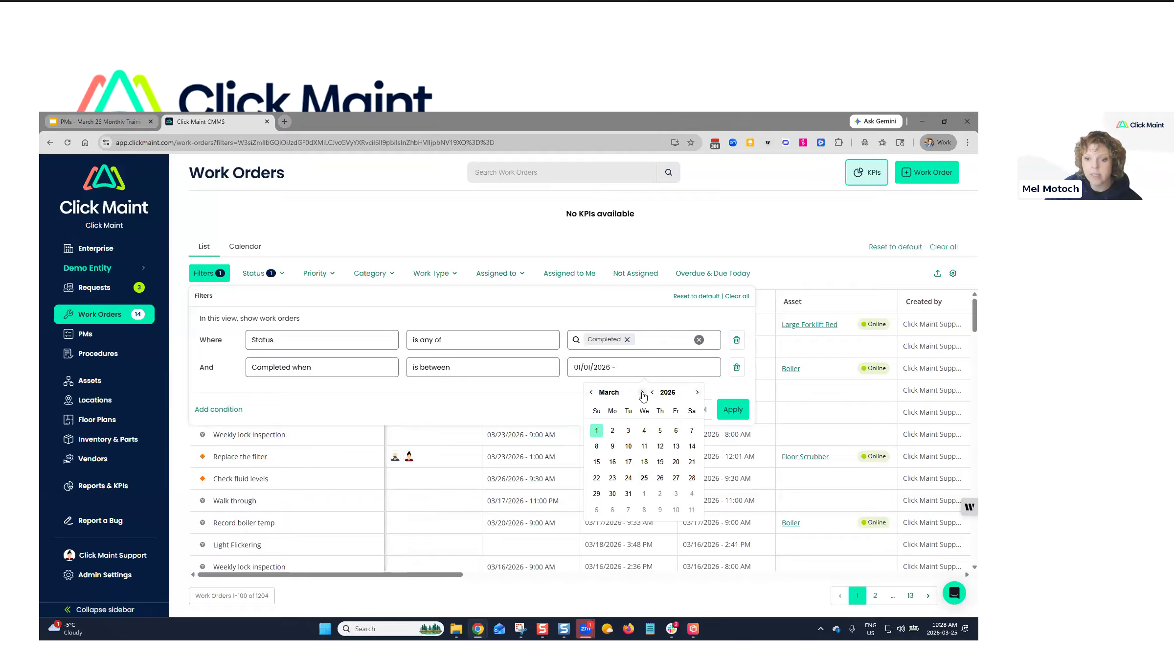
pyautogui.click(644, 477)
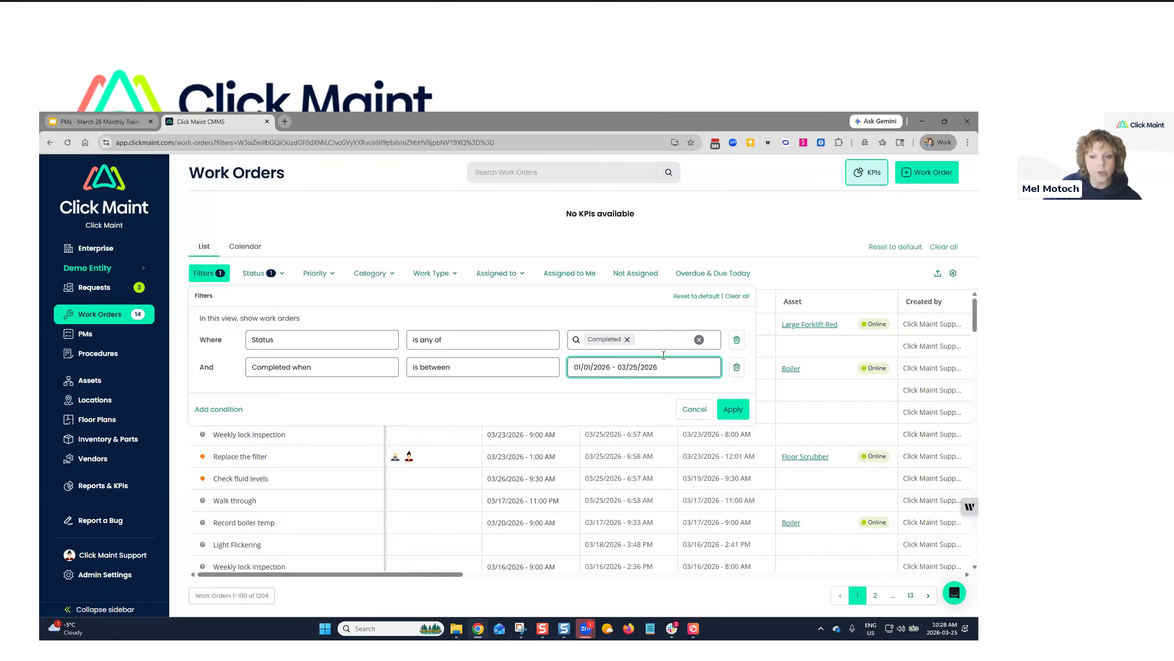
# Add an Asset is any of HVAC Roof, HVAC Unit condition and apply the filters.
pyautogui.click(224, 409)
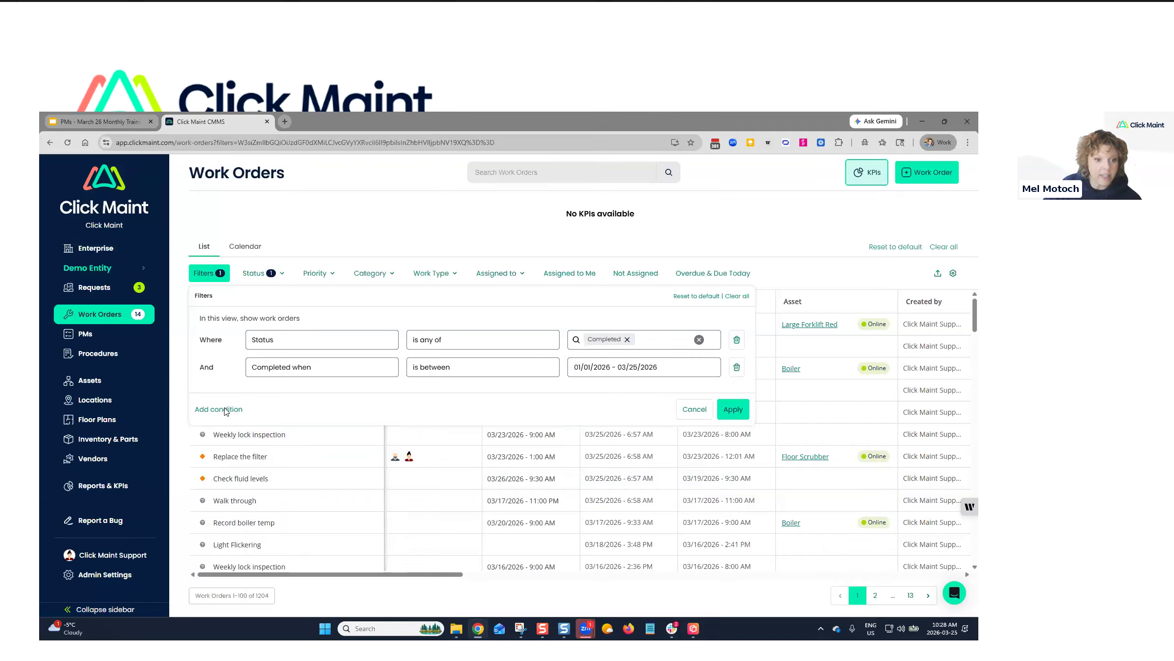
pyautogui.click(267, 395)
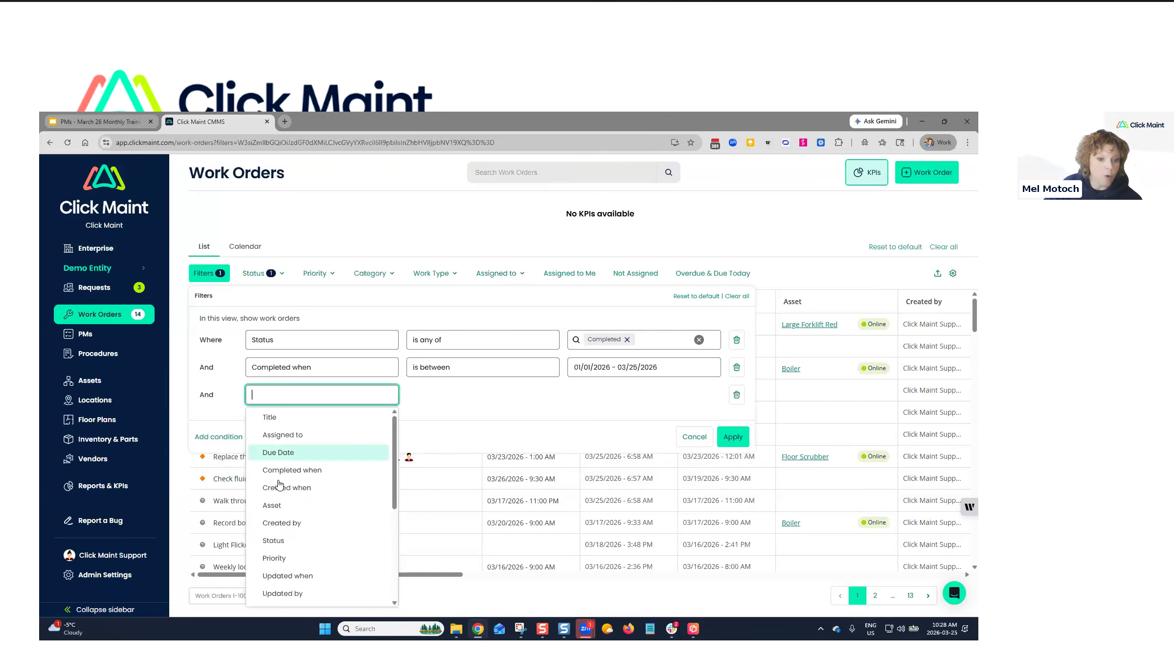
pyautogui.click(278, 505)
pyautogui.click(460, 405)
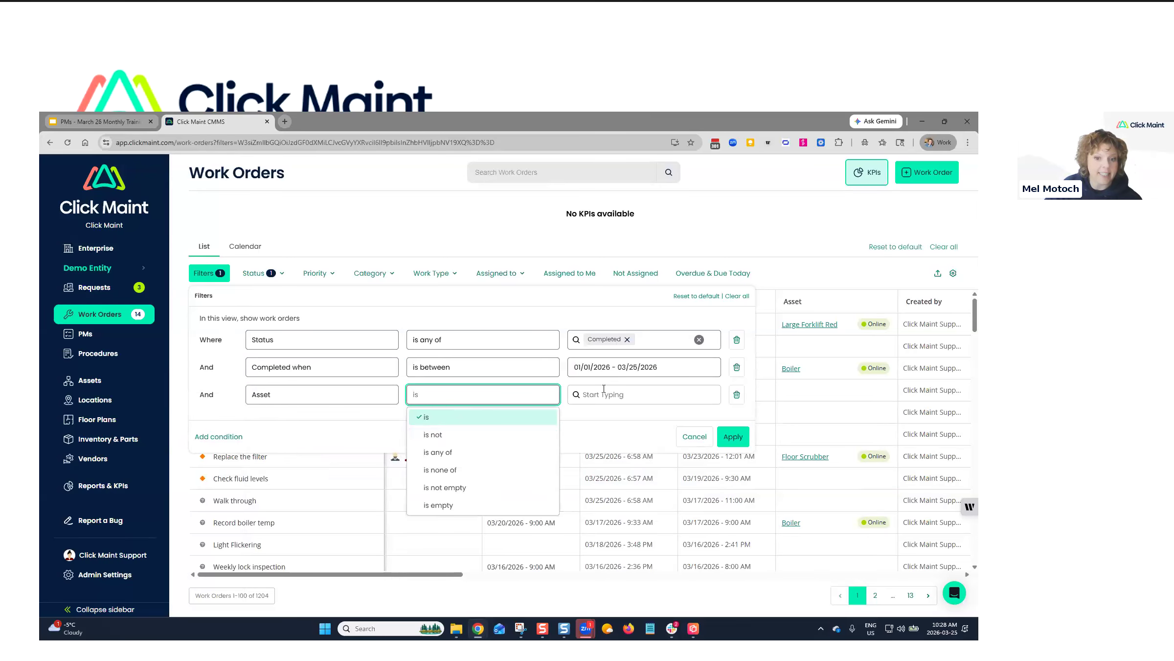
pyautogui.click(438, 452)
pyautogui.click(653, 400)
pyautogui.scroll(-2, 636, 489)
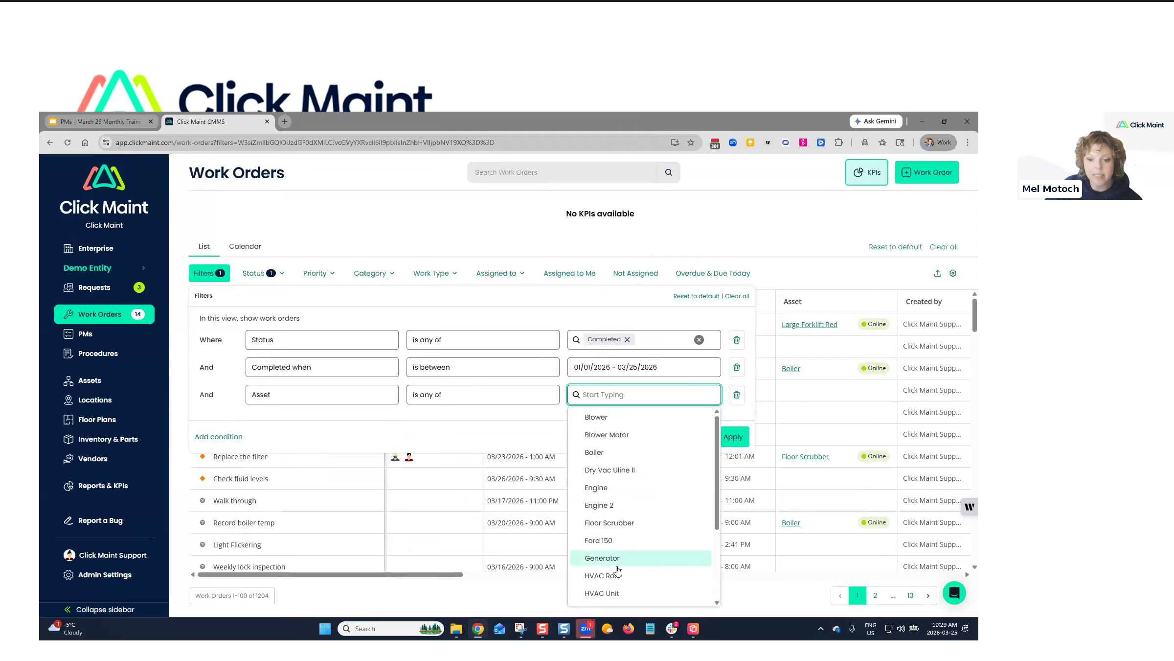
pyautogui.click(601, 528)
pyautogui.click(601, 544)
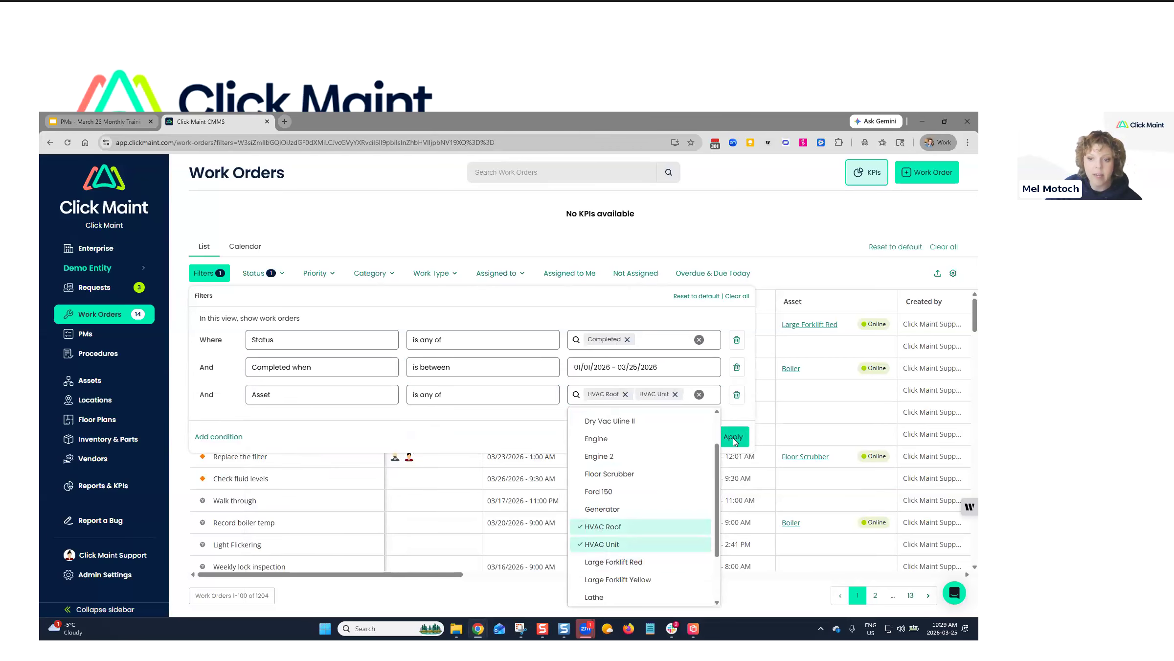
pyautogui.click(733, 437)
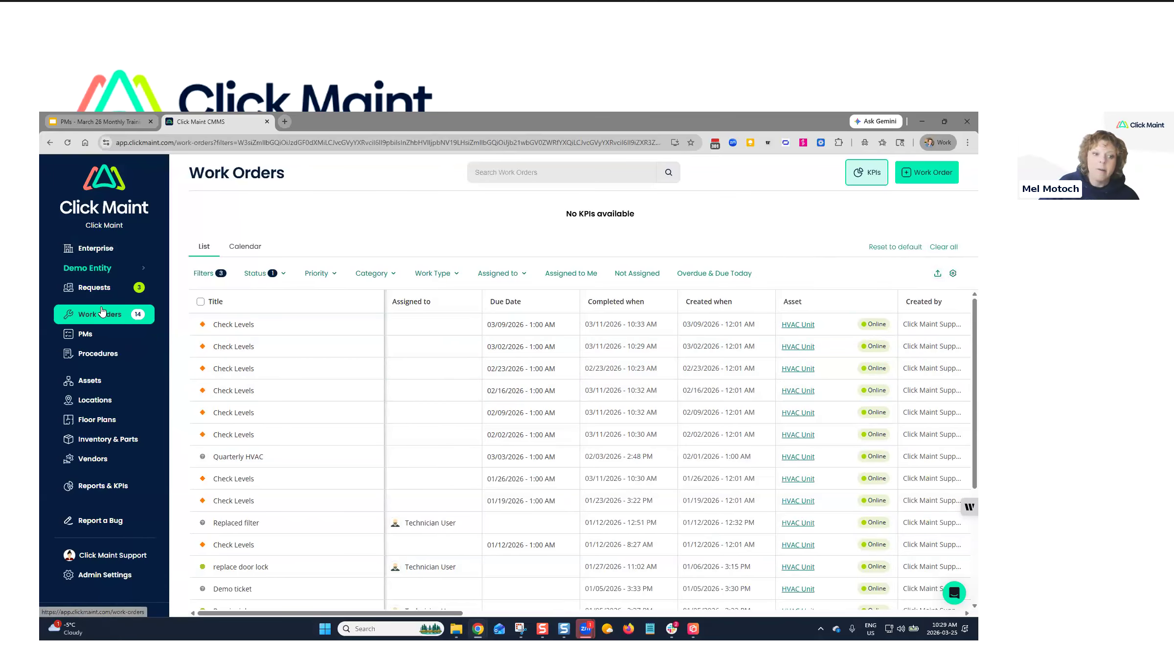
# Go to Reports & KPIs and locate the Reactive vs. Preventive chart.
pyautogui.click(104, 486)
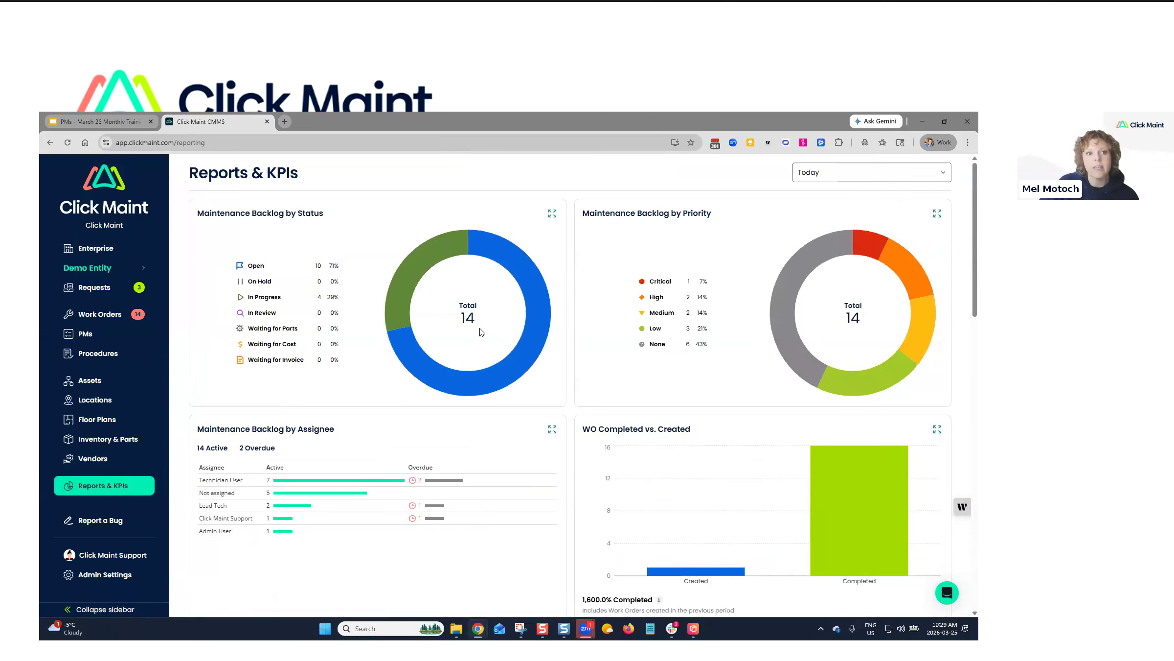
pyautogui.scroll(-5, 497, 341)
pyautogui.moveTo(217, 402); pyautogui.dragTo(308, 403)
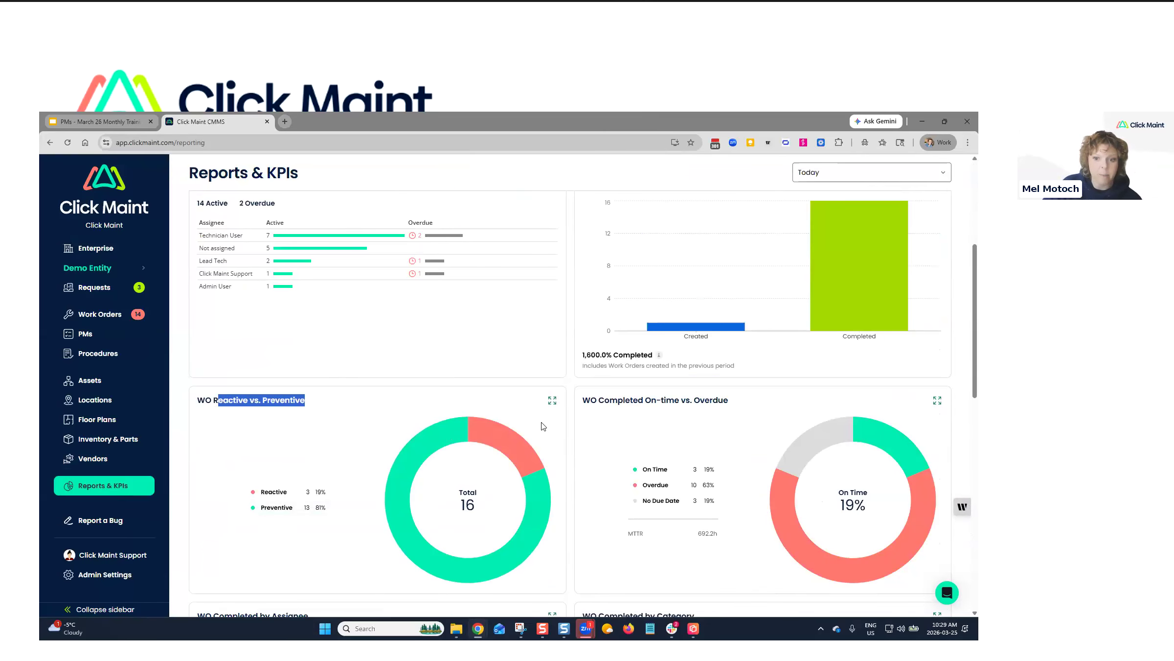
pyautogui.scroll(2, 532, 421)
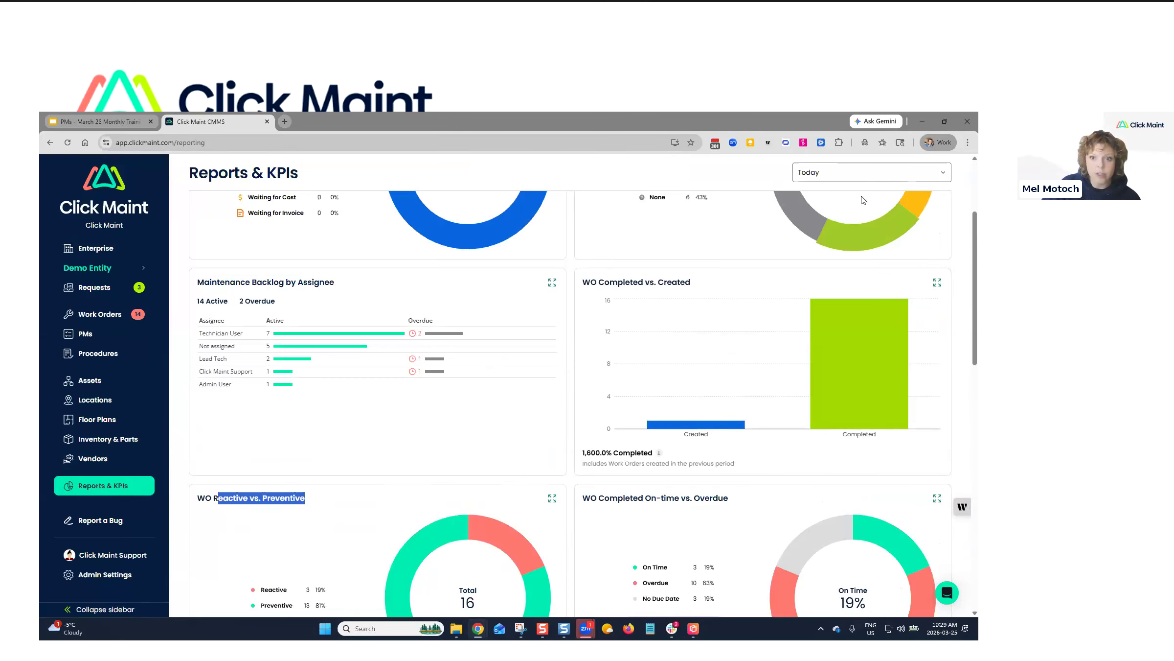
# Apply the This Month date range and expand the WO Reactive vs. Preventive report.
pyautogui.click(813, 177)
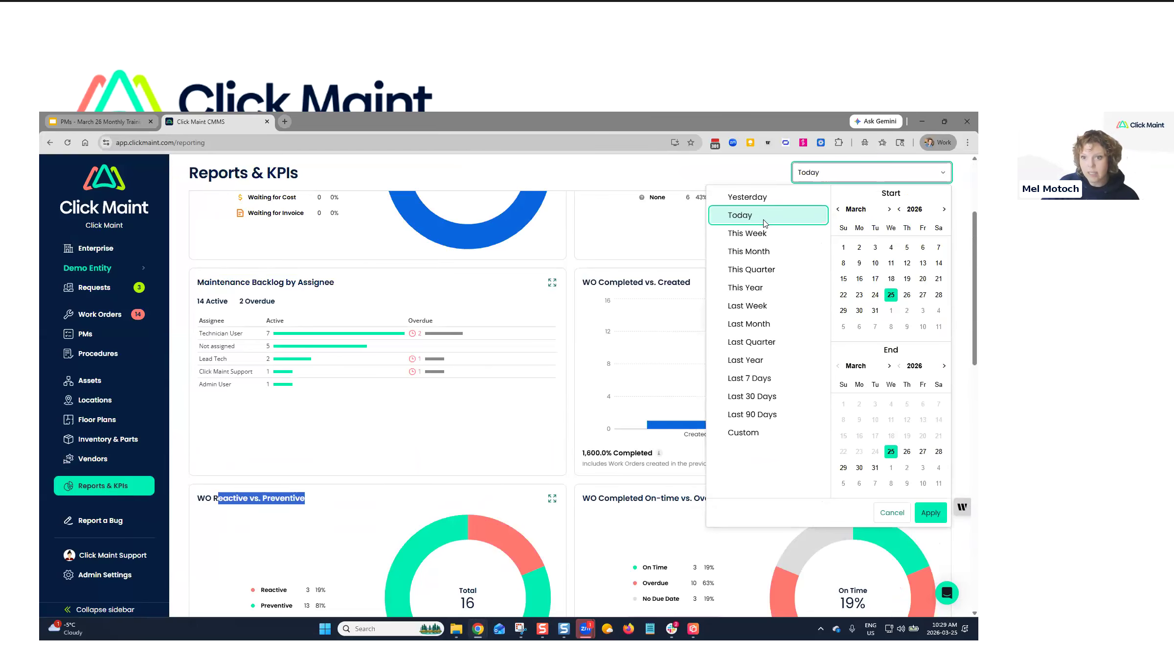
pyautogui.click(754, 253)
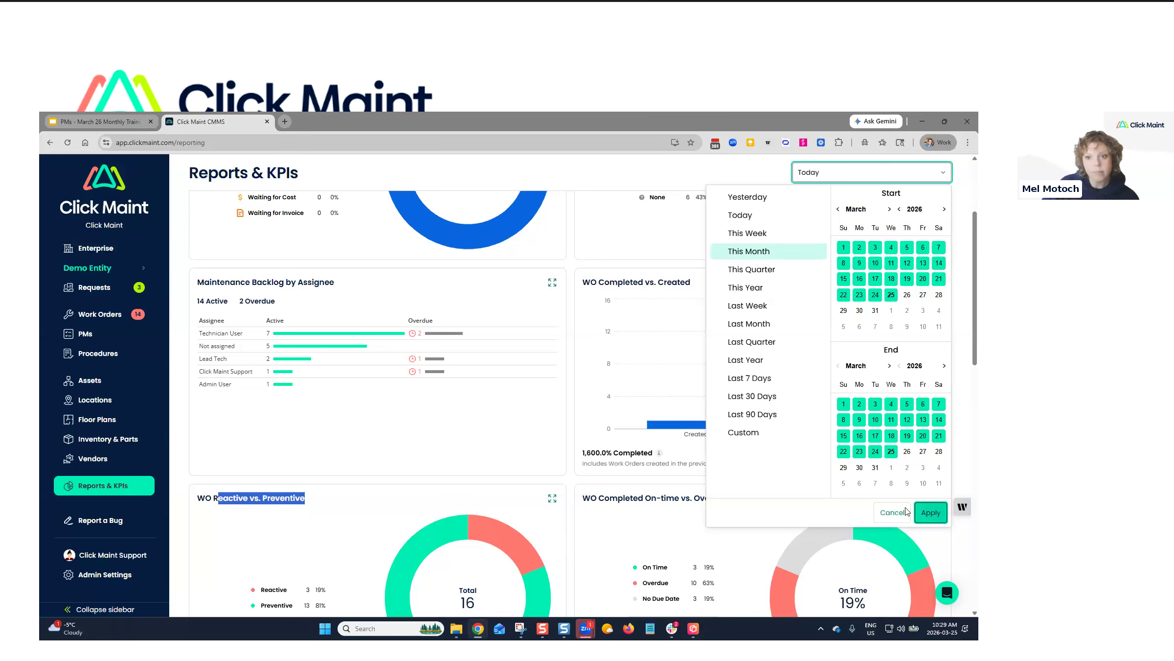
pyautogui.click(931, 513)
pyautogui.click(822, 176)
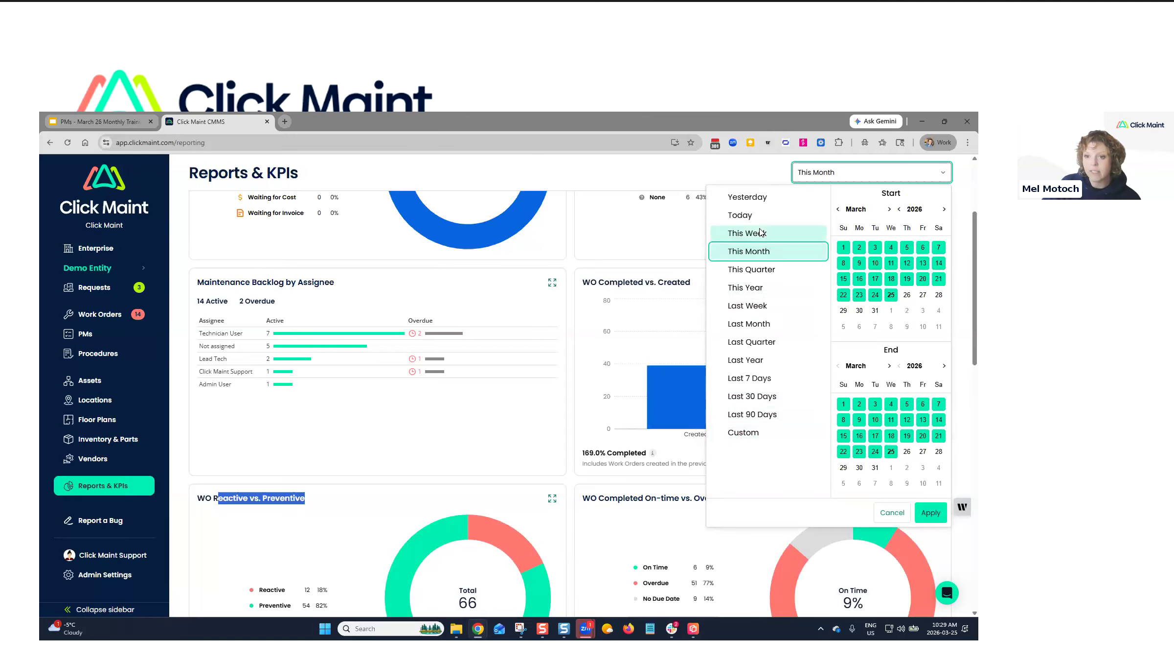
pyautogui.click(684, 175)
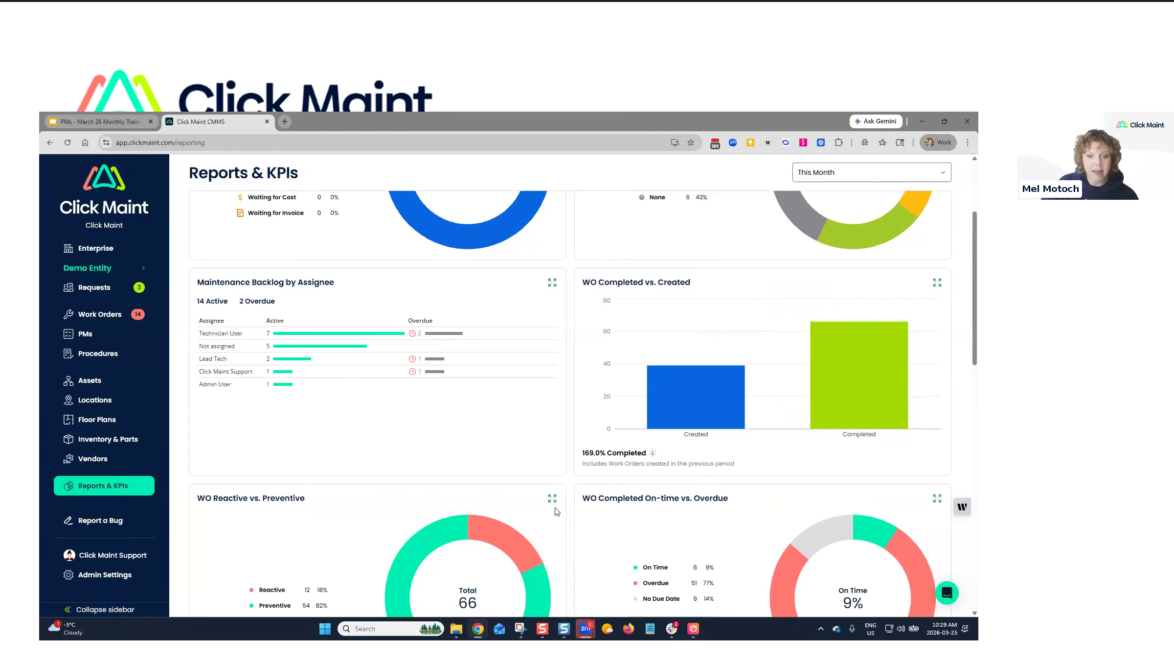
pyautogui.click(553, 498)
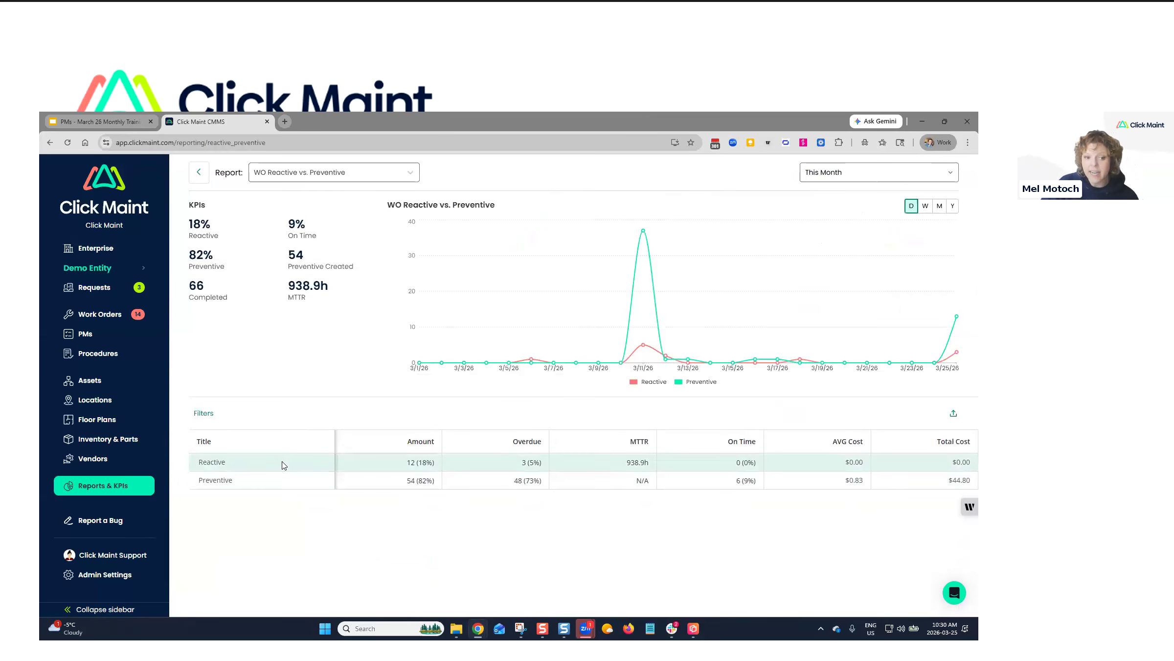
pyautogui.doubleClick(412, 462)
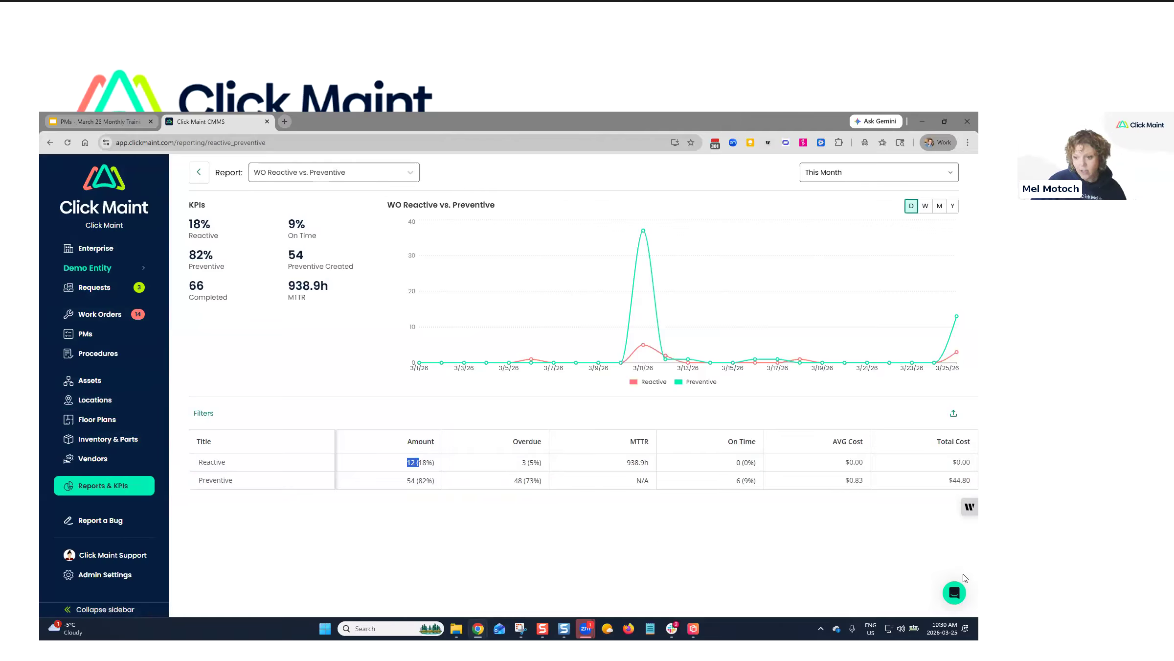
# Open the support chat bubble and choose Send us a message.
pyautogui.click(950, 595)
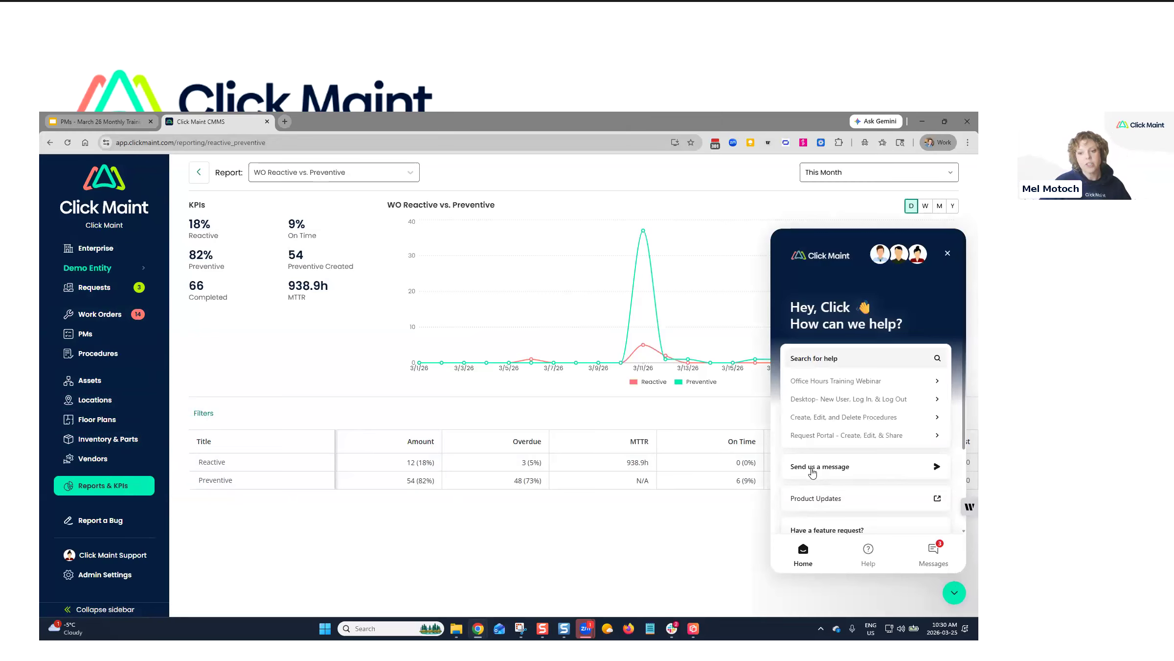
pyautogui.click(812, 467)
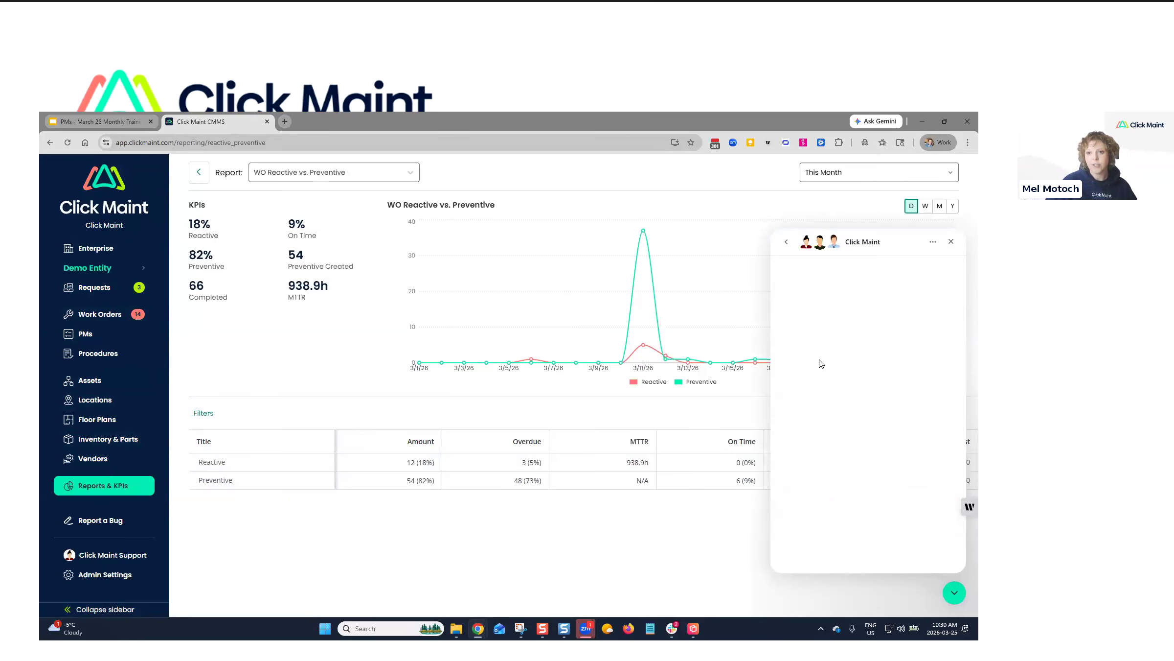